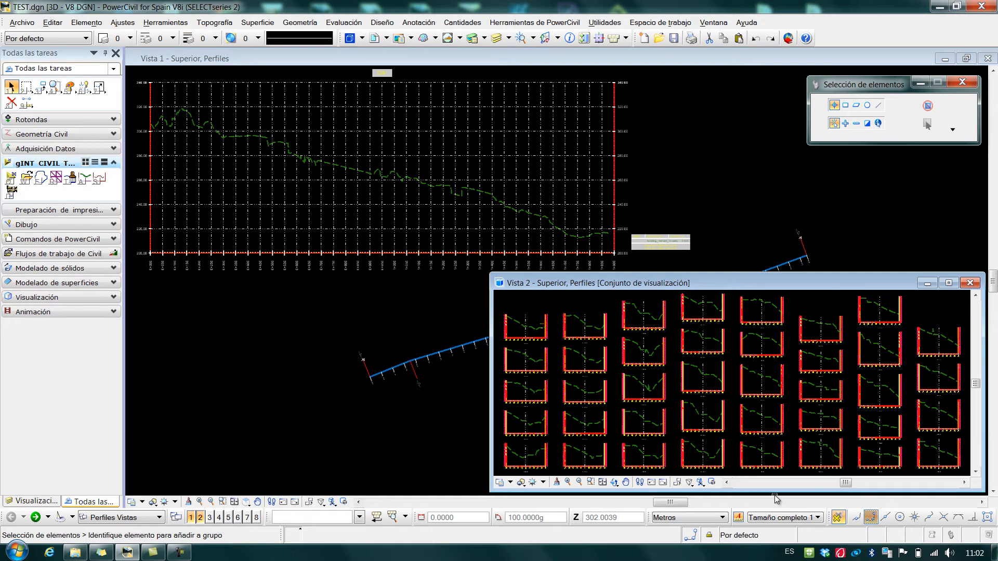
Step: Close the second view with the cross sections and bring the longitudinal profile and alignment fully into the main view
left_click_drag(737, 285, 739, 408)
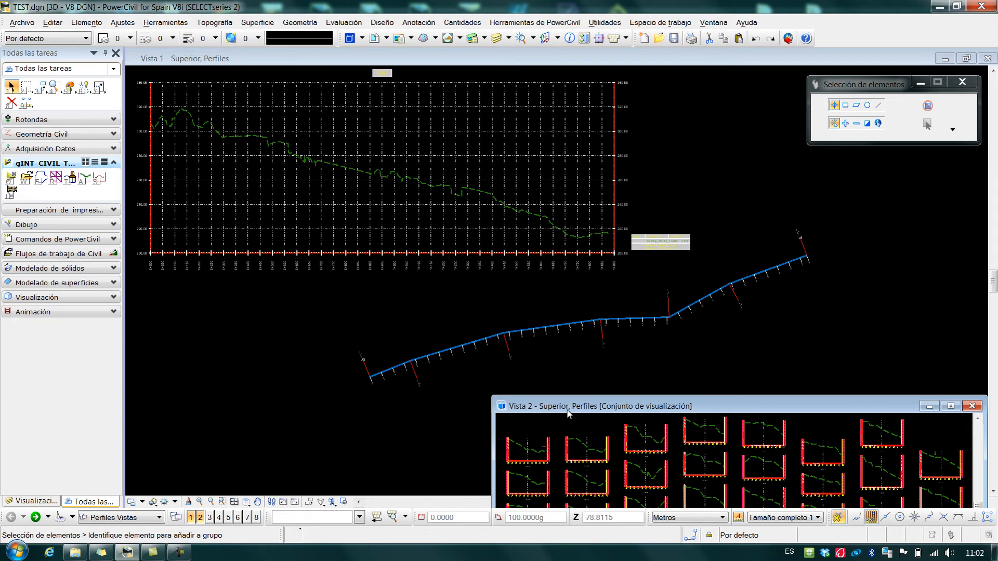
left_click_drag(568, 413, 562, 263)
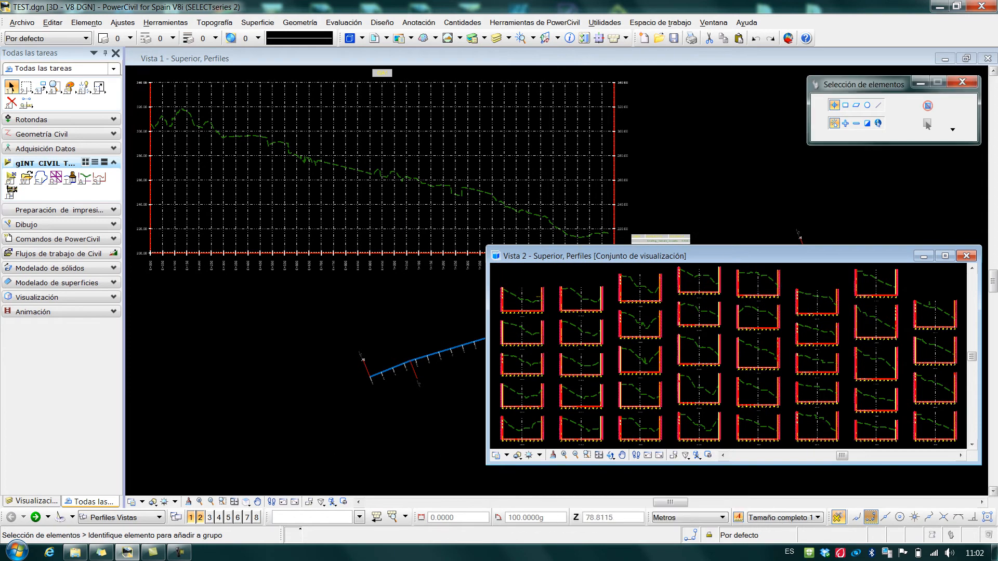
left_click(966, 256)
middle_click_drag(623, 347, 676, 400)
right_click(676, 400)
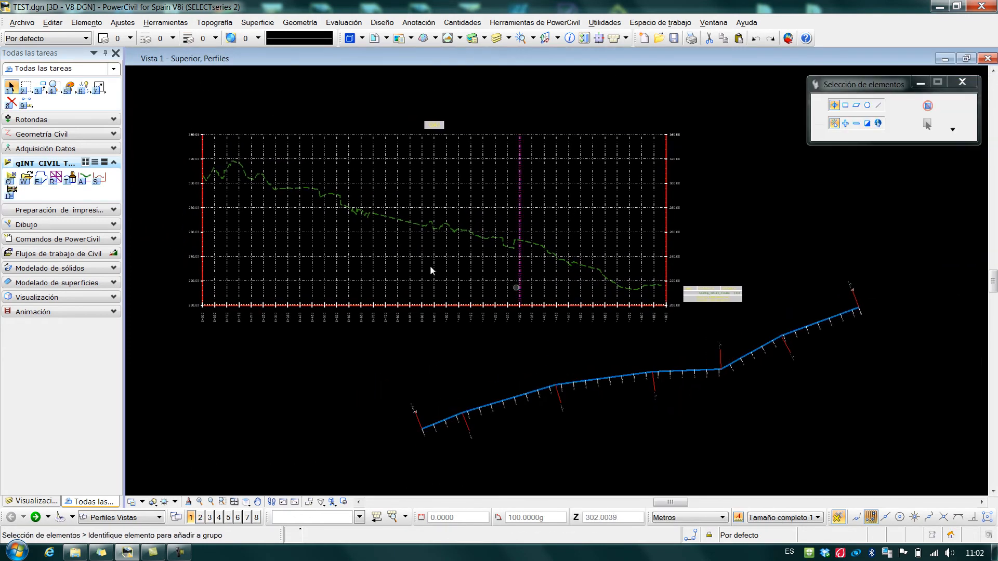
Step: Open gINT Civil Tools and its Borehole Display Settings, and show the plan borehole label components with a narrower Component column
left_click(10, 178)
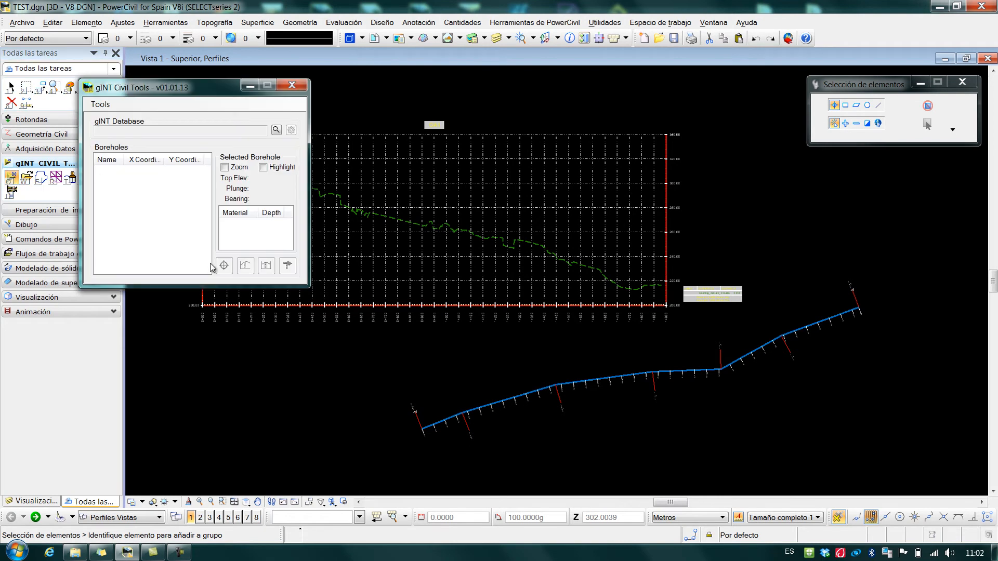
left_click(101, 104)
left_click(110, 117)
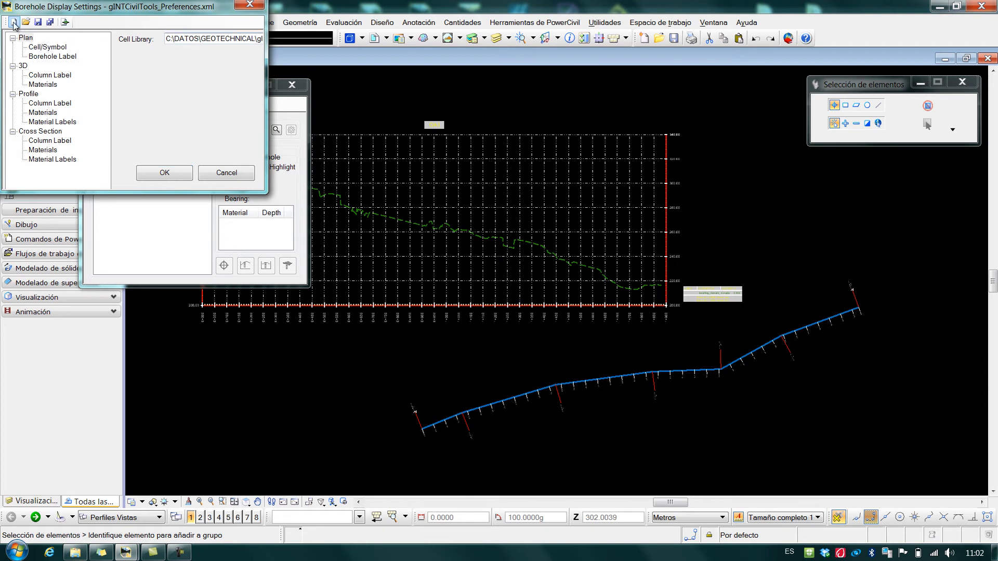
left_click(25, 22)
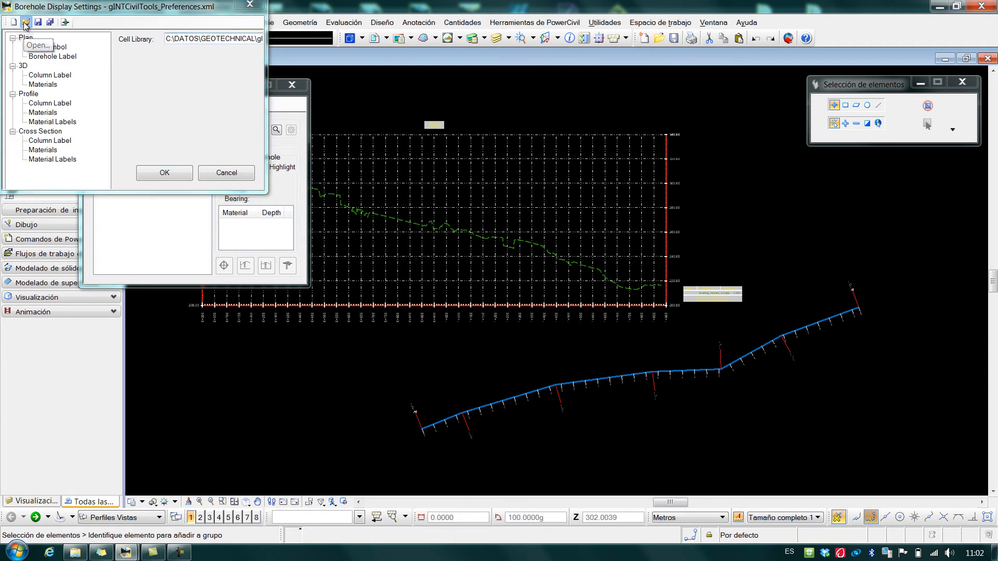
double_click(260, 133)
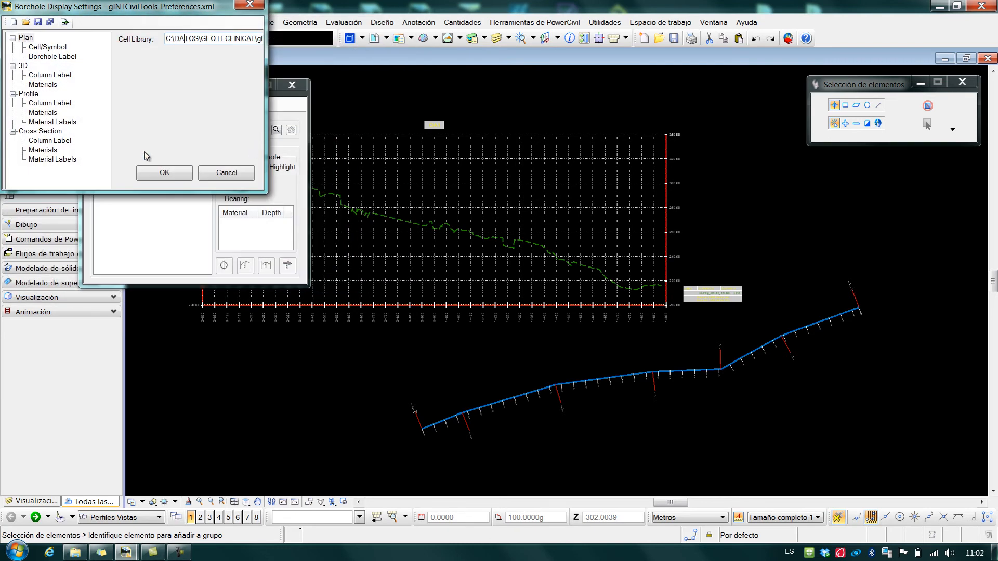
left_click(67, 56)
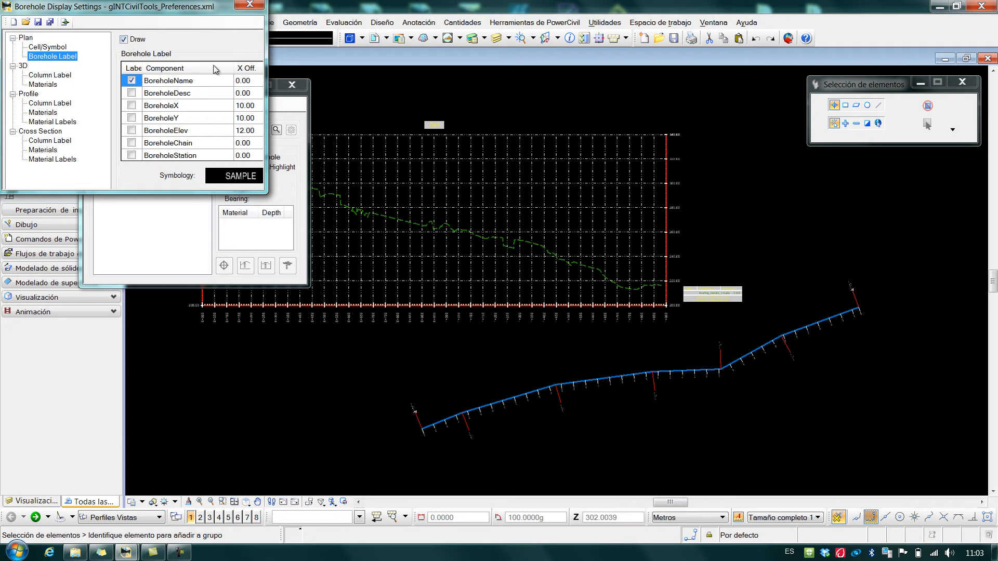
left_click_drag(233, 68, 205, 69)
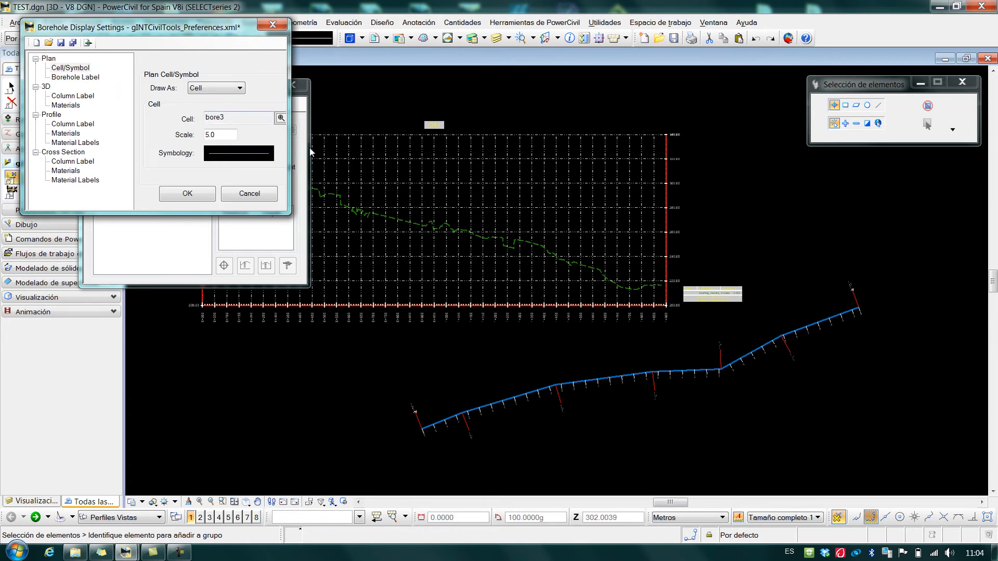
Step: Set the plan boreholes to draw as a cell, using the bore3 cell from the cell library
left_click(226, 93)
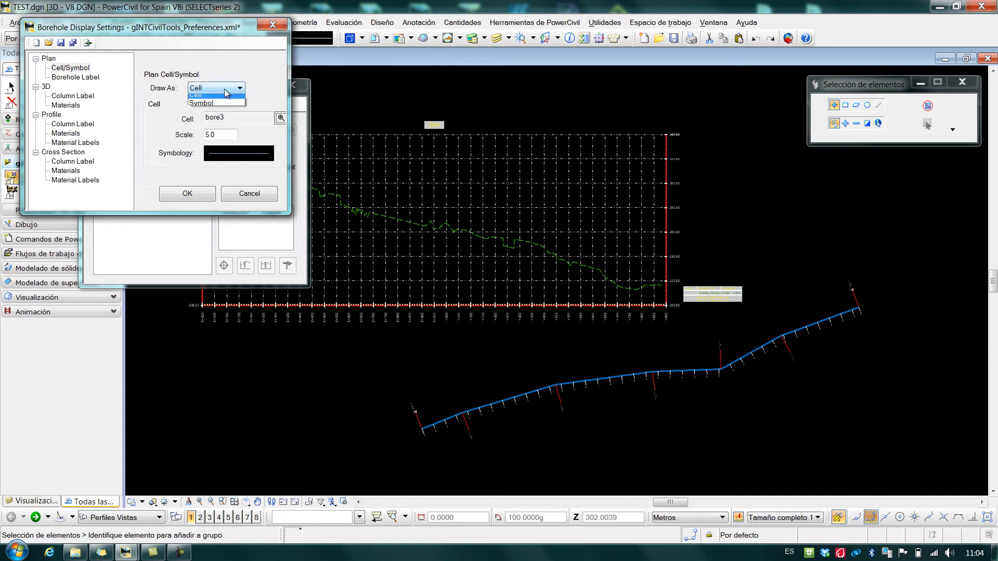
left_click(226, 99)
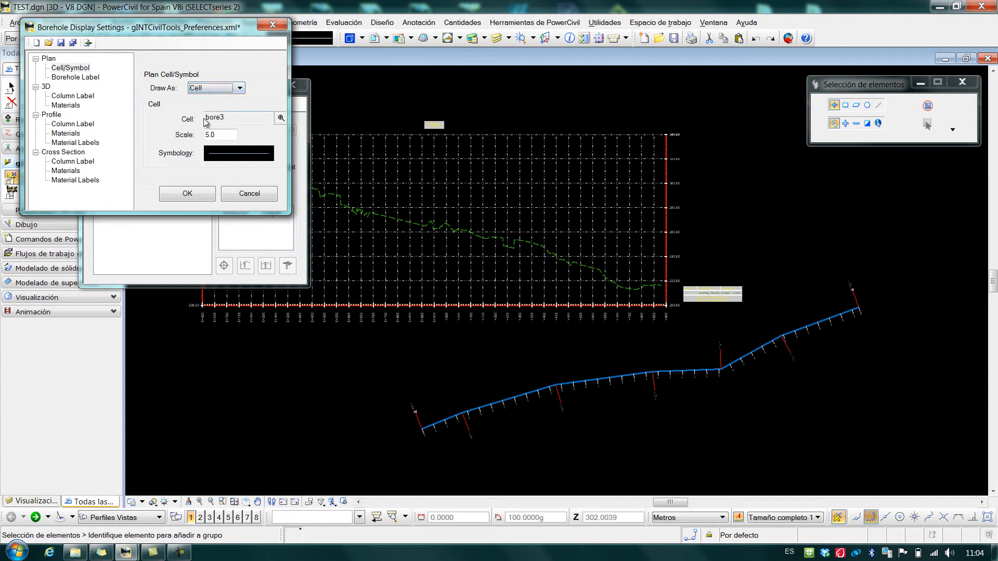
left_click(280, 118)
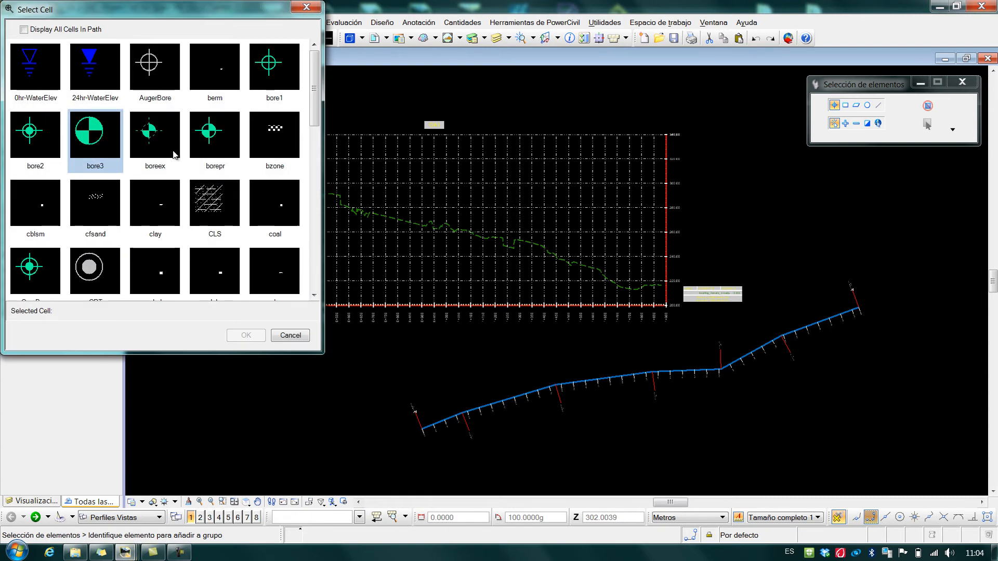
left_click(97, 134)
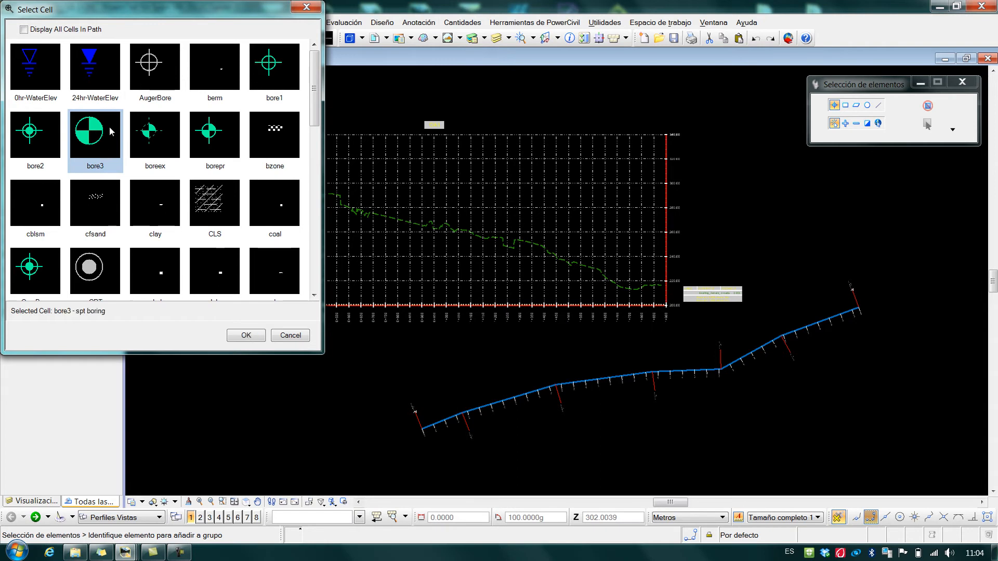
left_click(240, 336)
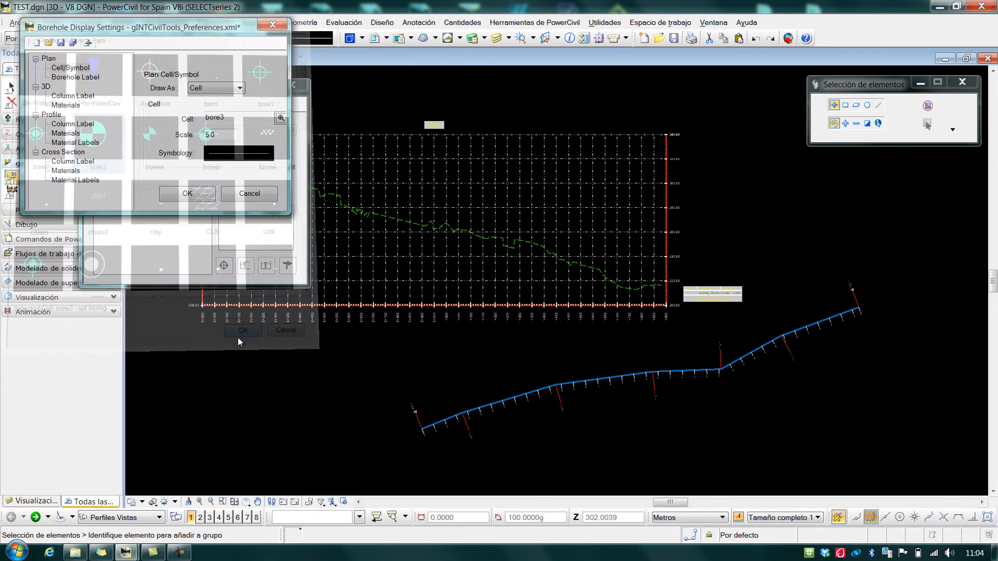
double_click(223, 136)
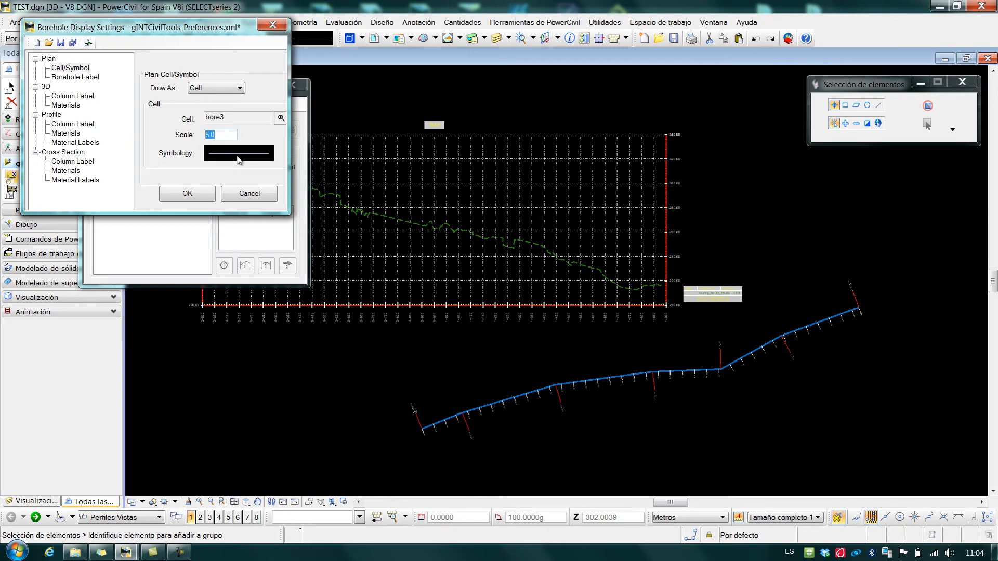
Step: Check the profile materials and cross-section column label settings, then save the borehole display preferences and close the settings
left_click(67, 134)
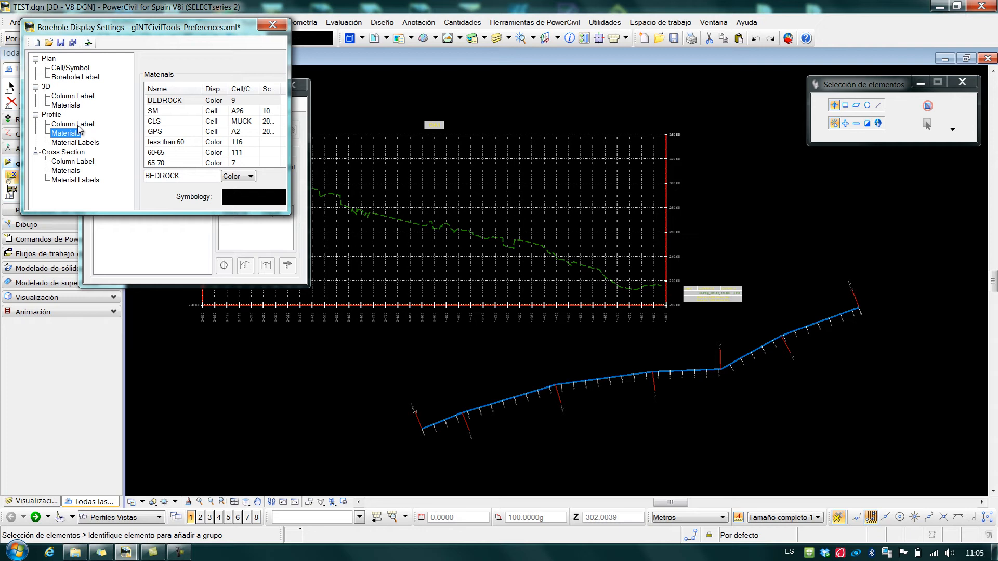
left_click(72, 162)
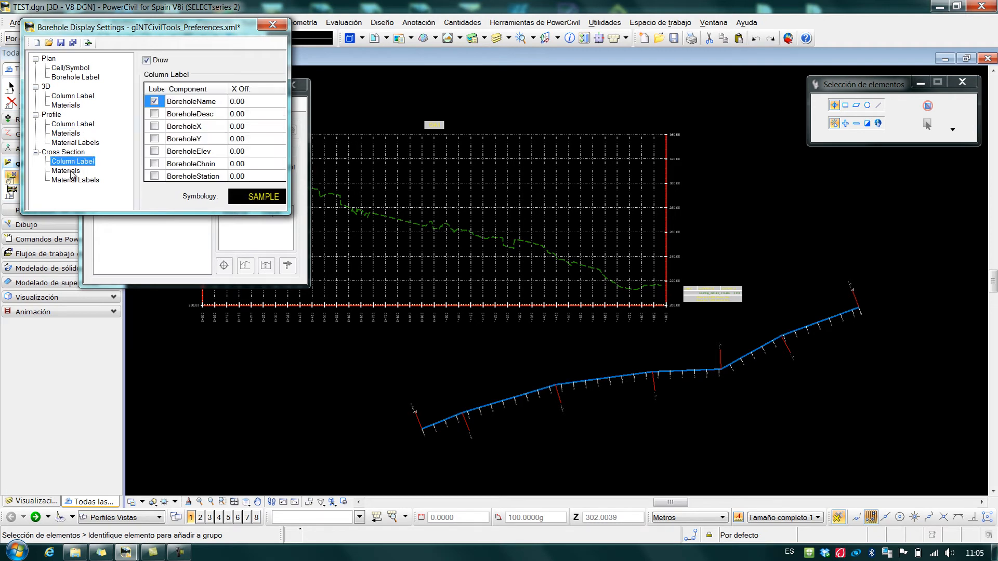
left_click(61, 44)
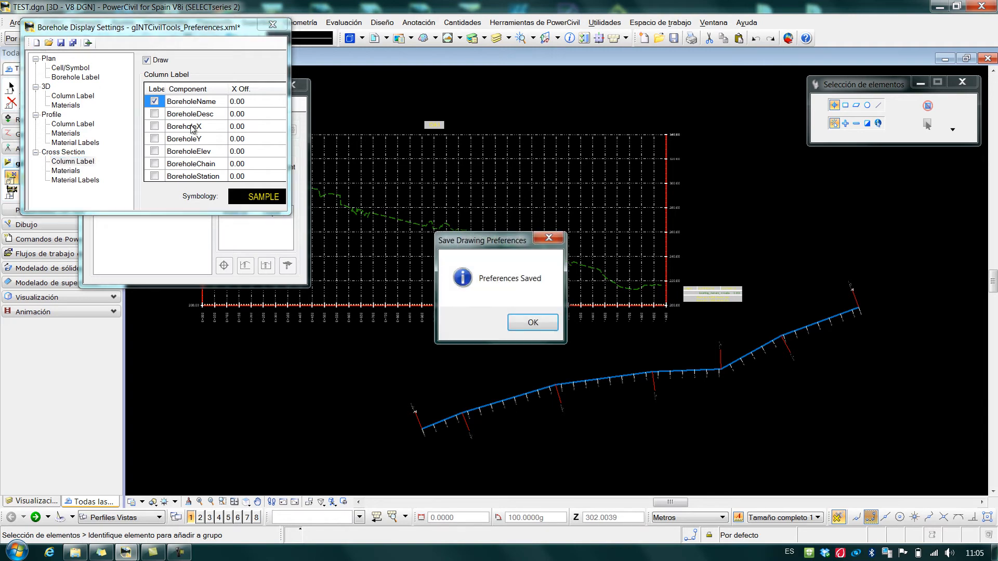
left_click(529, 324)
left_click(273, 25)
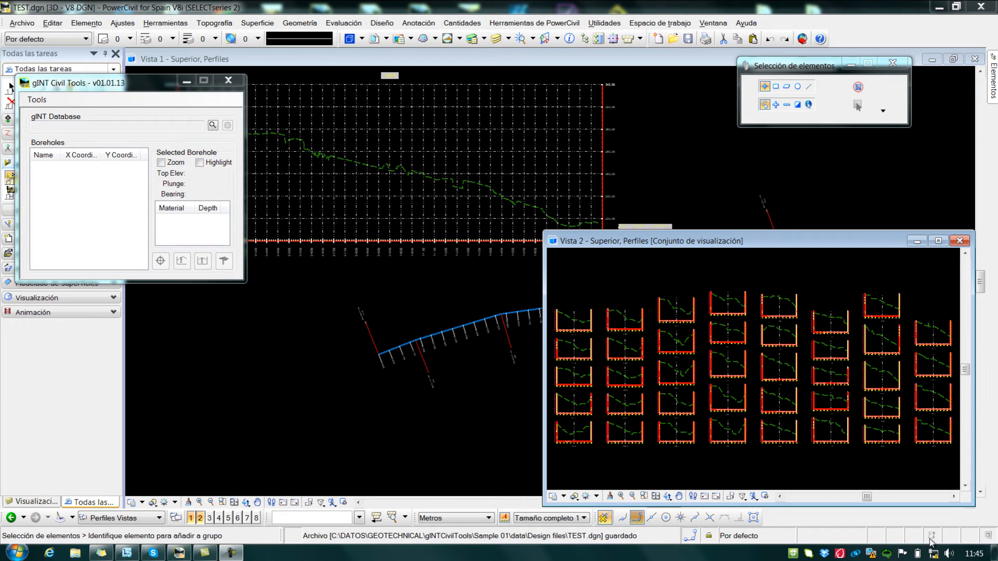
Step: Load the example.gpj database from the gINT Database folder into gINT Civil Tools
left_click(212, 125)
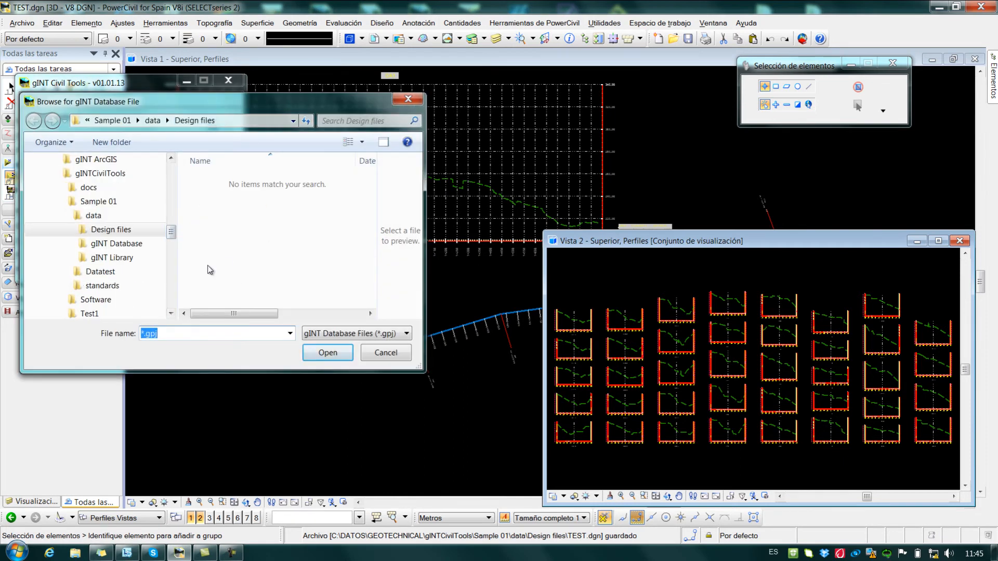
left_click(119, 246)
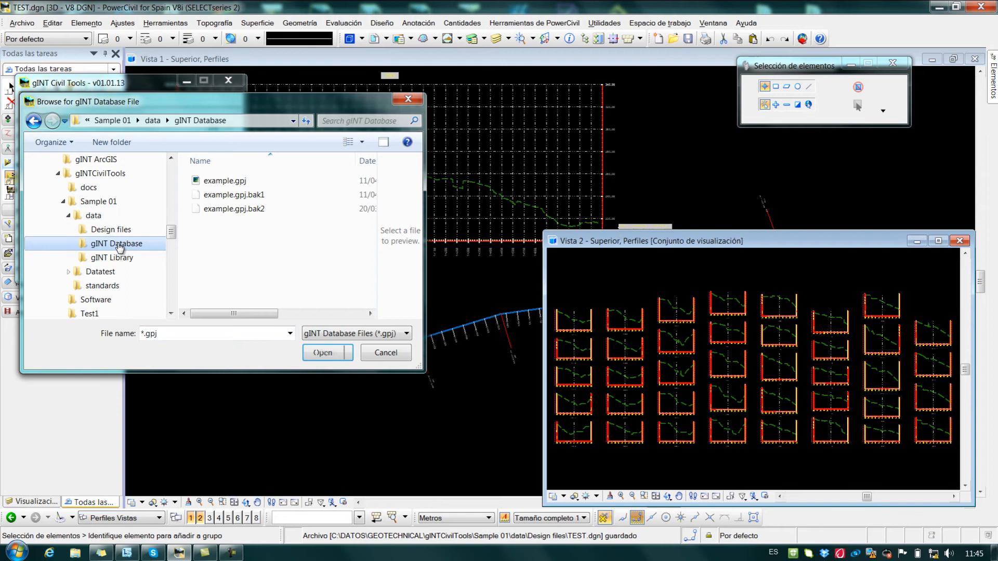
left_click(222, 182)
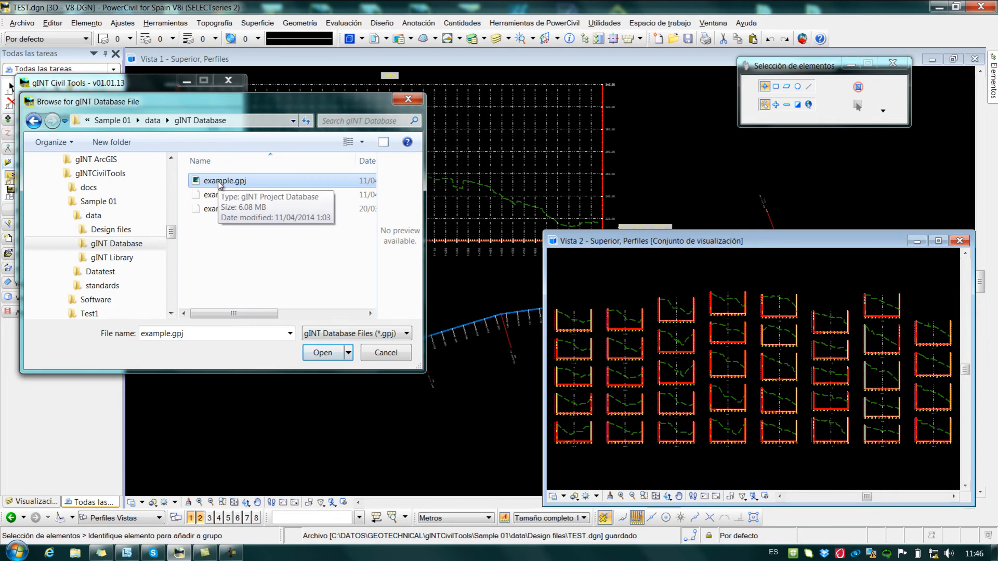
left_click(332, 352)
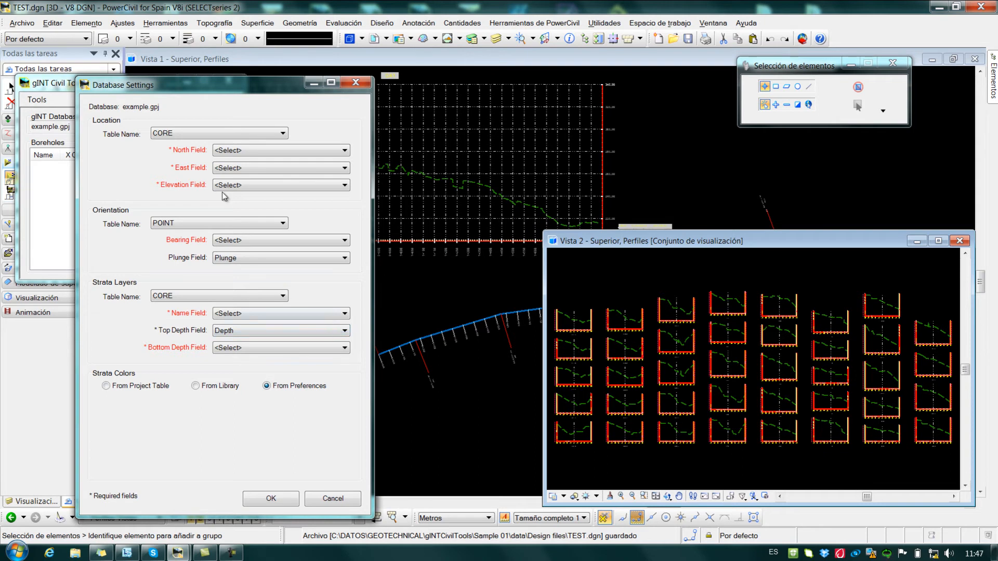
Step: Set the database's location table to POINT and its strata layers table to GEOL, with GEOL_GEOL as the strata name field
left_click(210, 136)
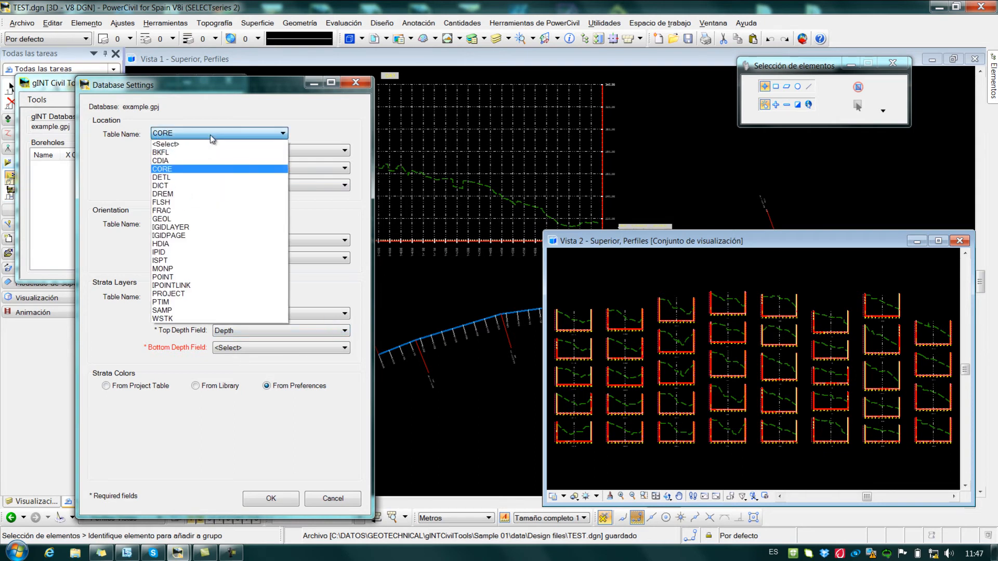
left_click(196, 277)
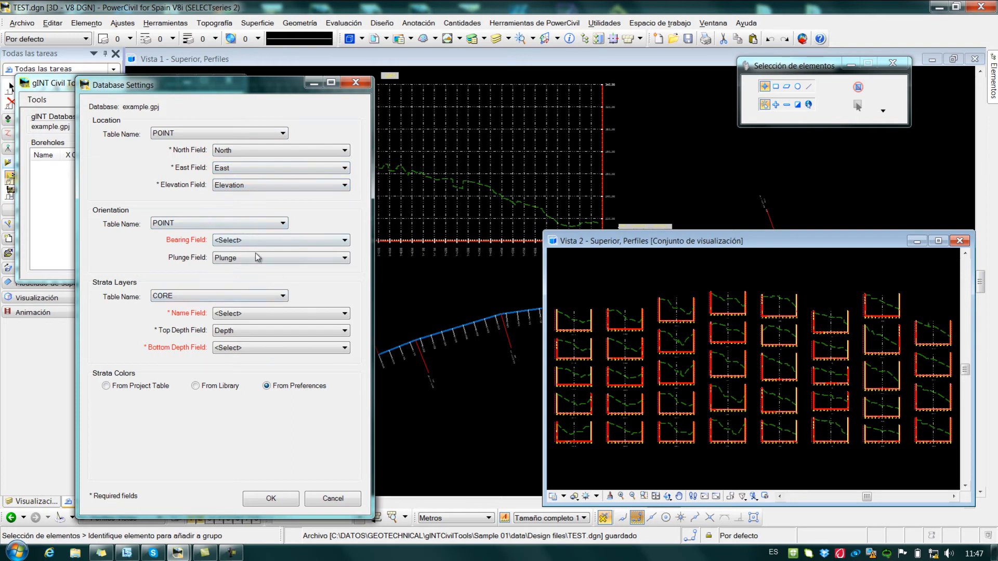
left_click(229, 297)
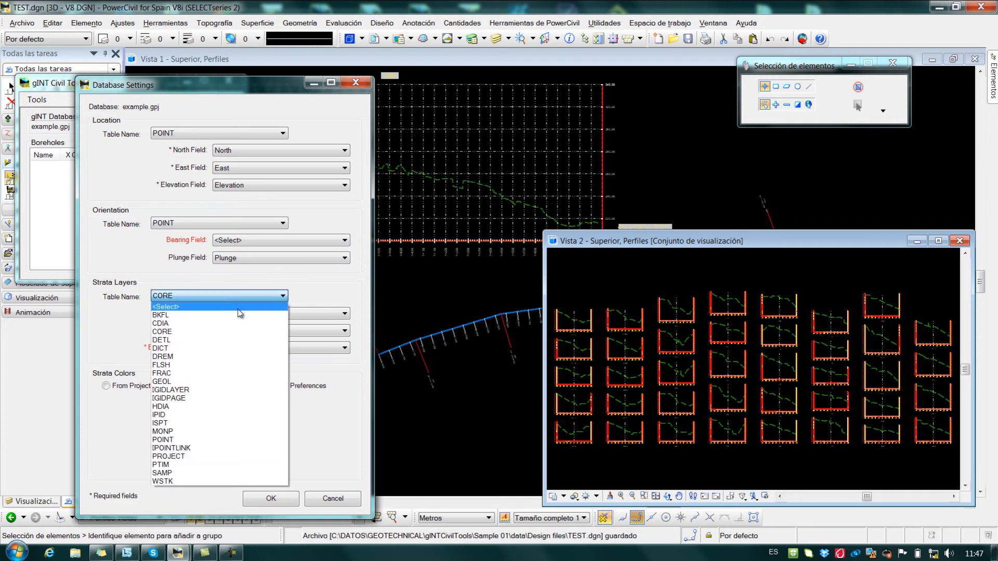
left_click(176, 382)
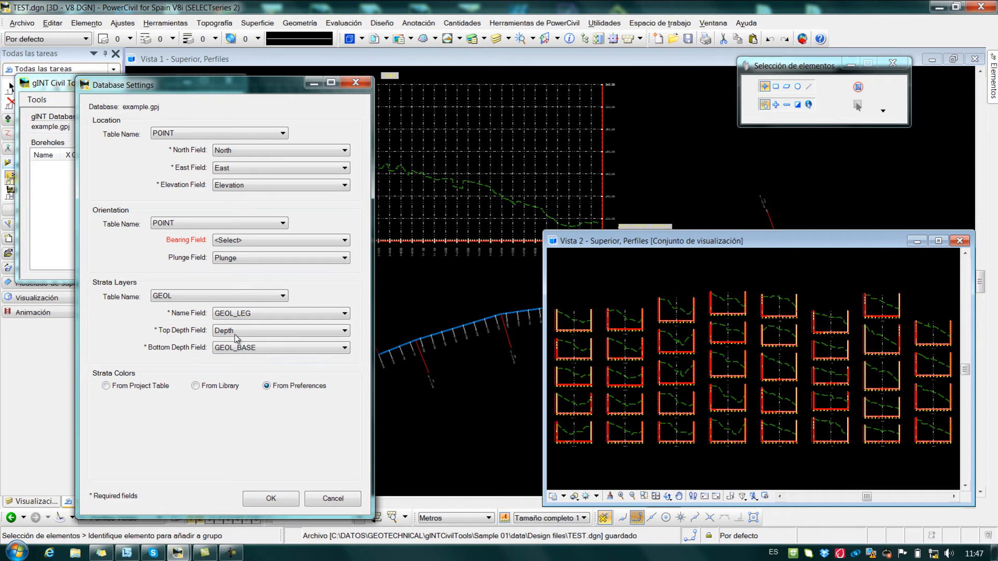
left_click(271, 314)
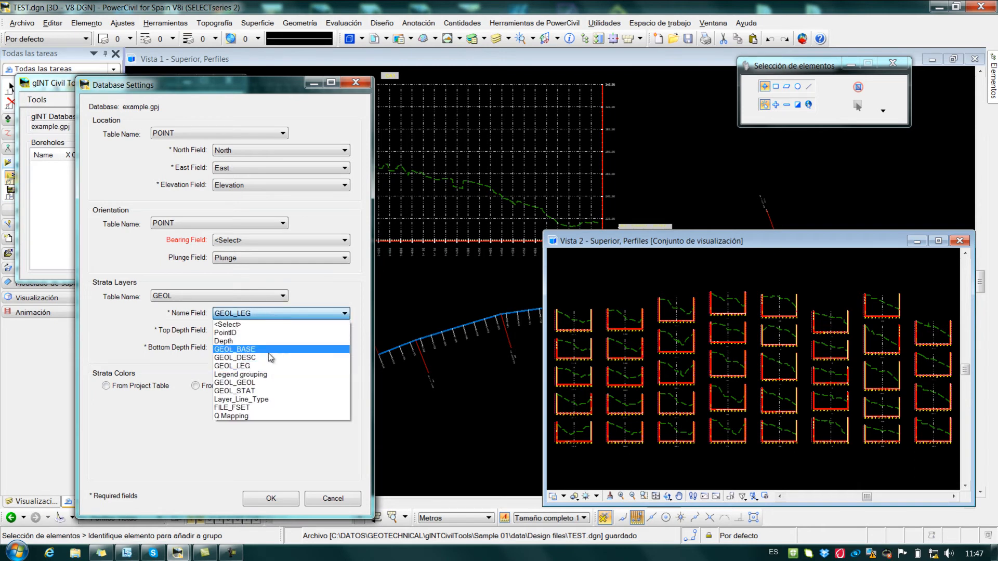
left_click(263, 383)
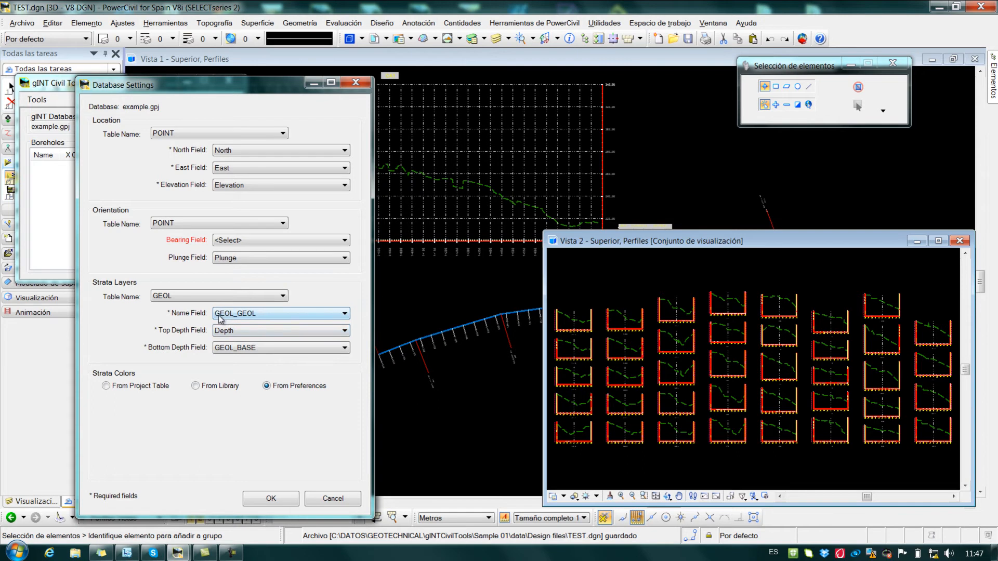
Step: Take the strata colors from the project's GEOL table and apply the database settings
left_click(149, 388)
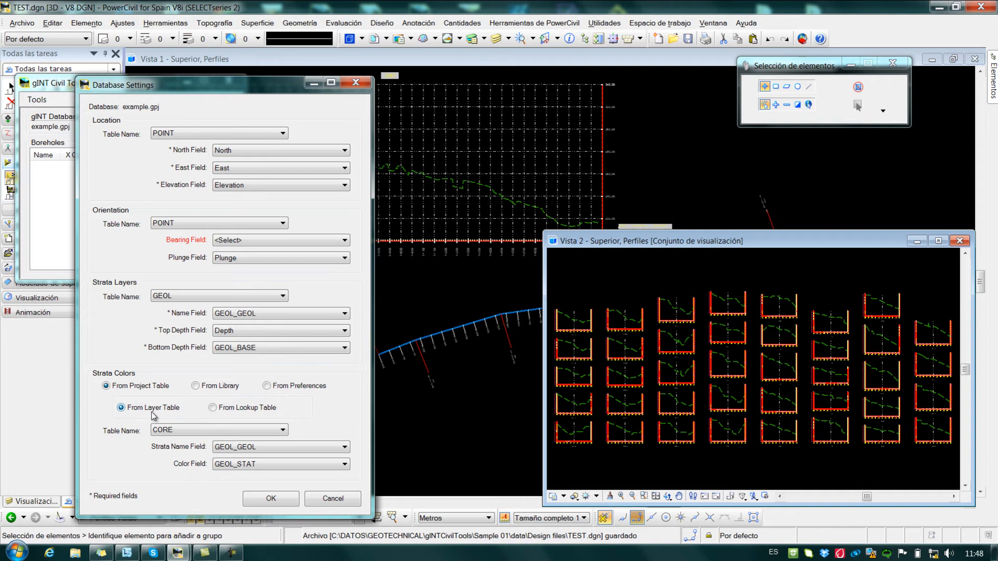
left_click(174, 430)
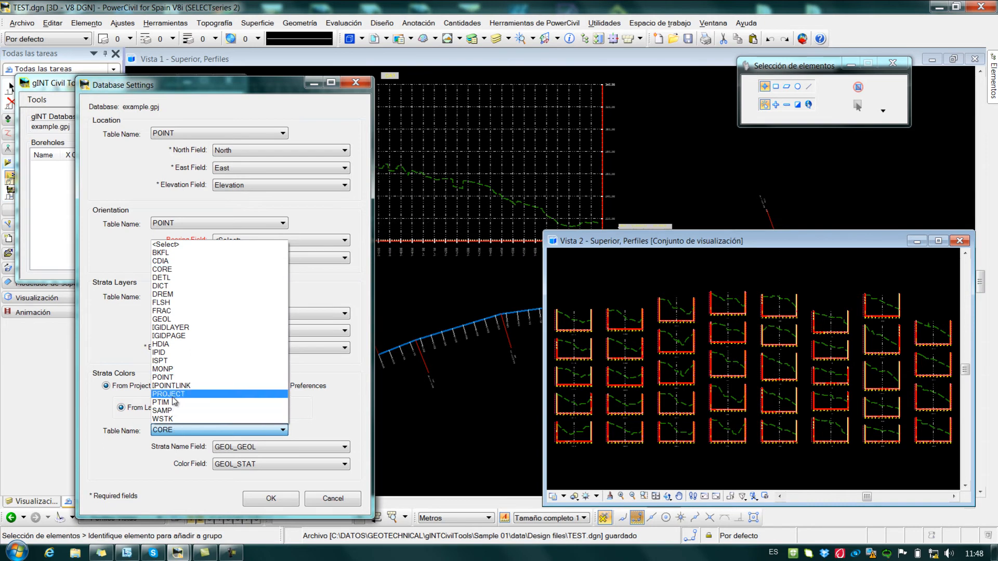
left_click(169, 319)
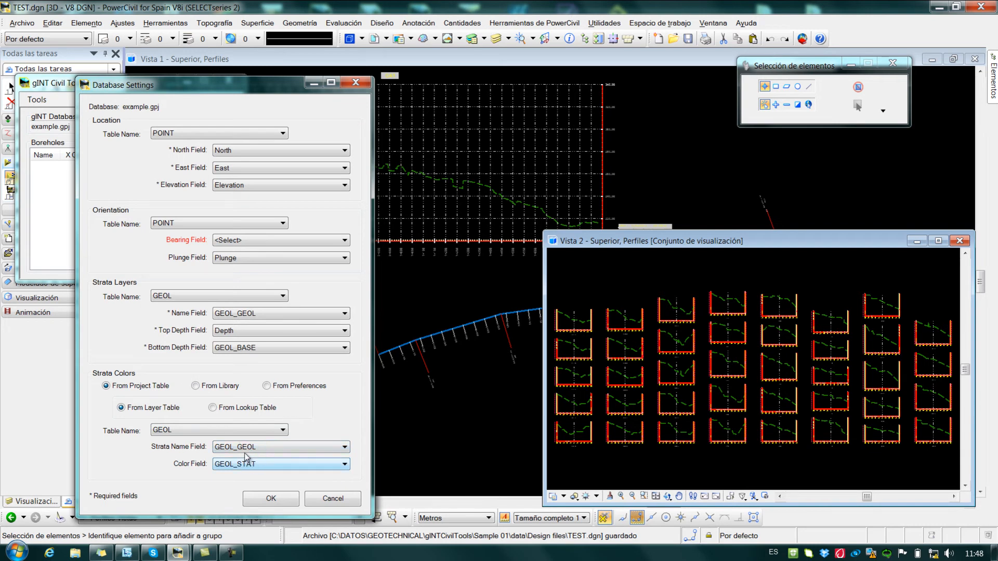
left_click(271, 505)
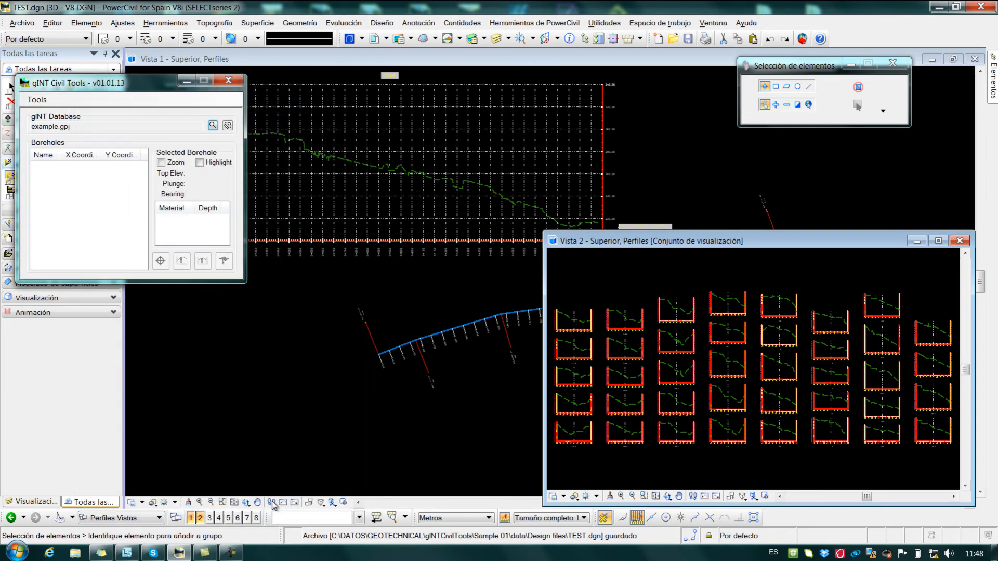
Step: Enlarge the gINT Civil Tools window and select borehole BH137 to inspect its elevation, orientation and material depths
left_click_drag(246, 283, 319, 459)
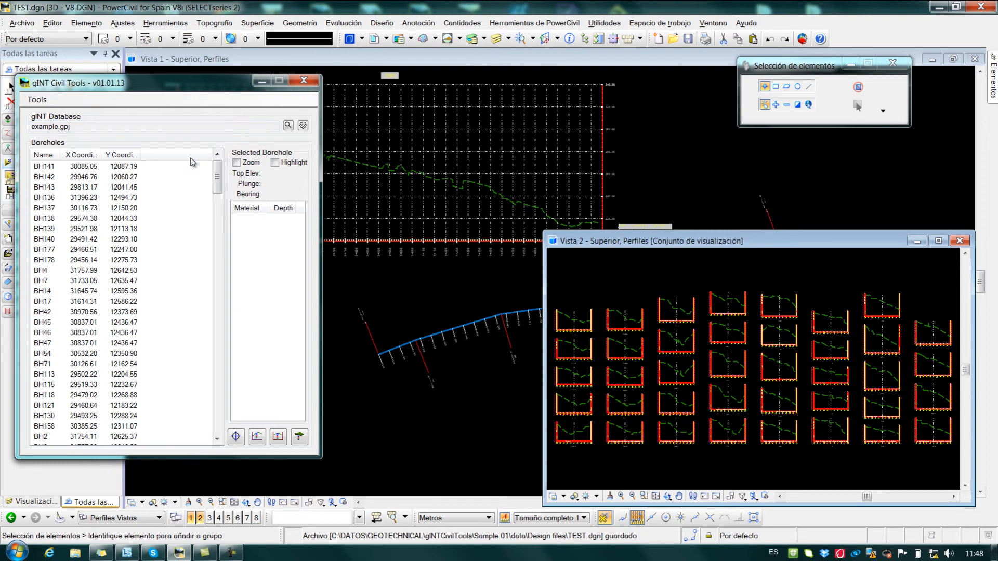
left_click(131, 207)
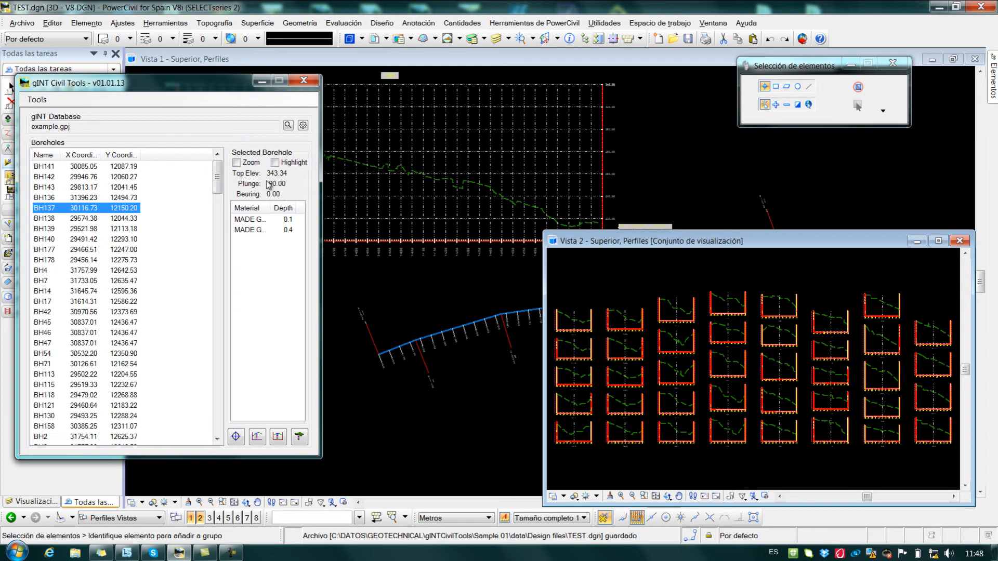
Step: Widen the material column and inspect the strata and depths of boreholes BH177, BH42, BH47 and BH115
left_click_drag(269, 211, 274, 211)
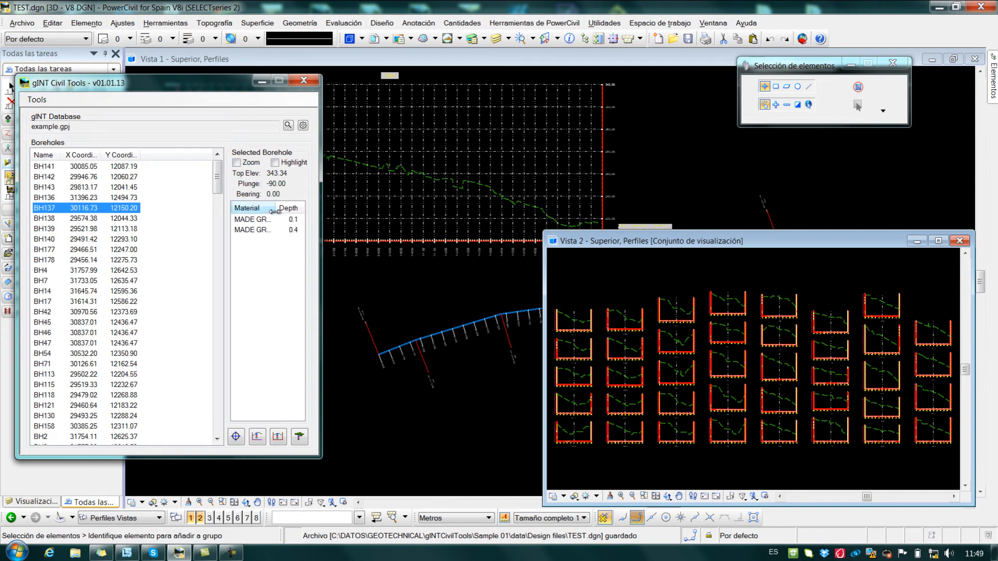
left_click(259, 219)
left_click(256, 229)
left_click(107, 250)
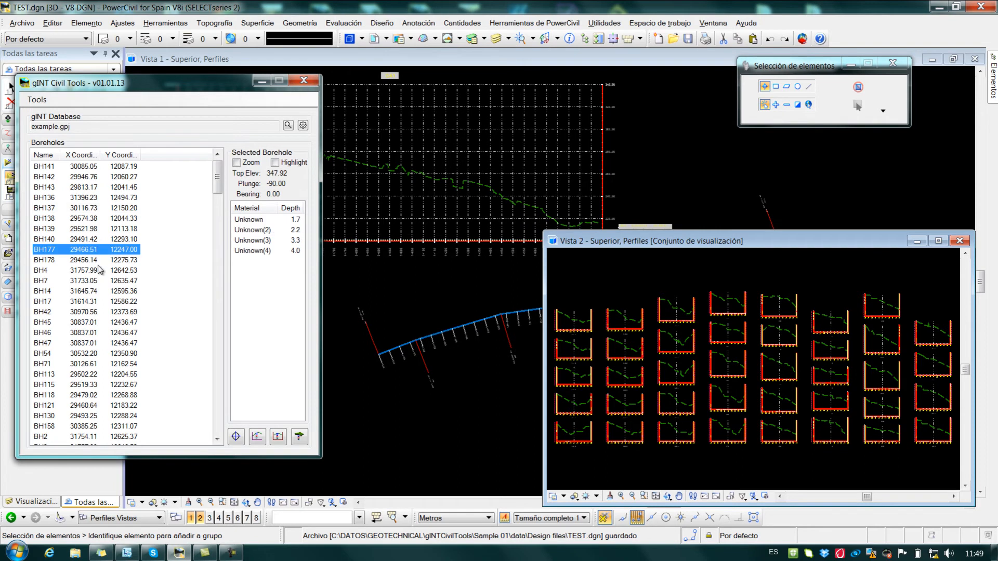
left_click(76, 313)
left_click(76, 345)
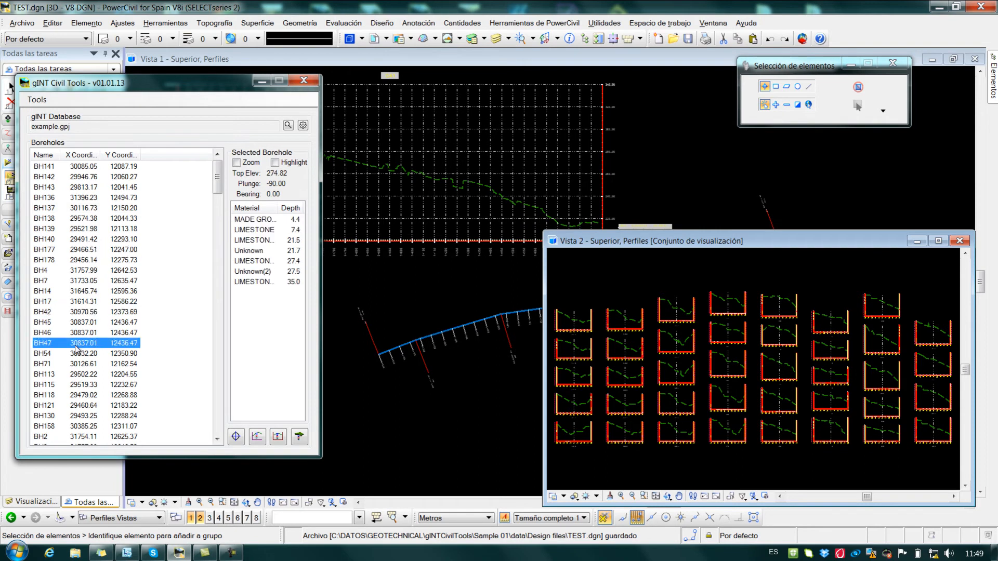
left_click(78, 385)
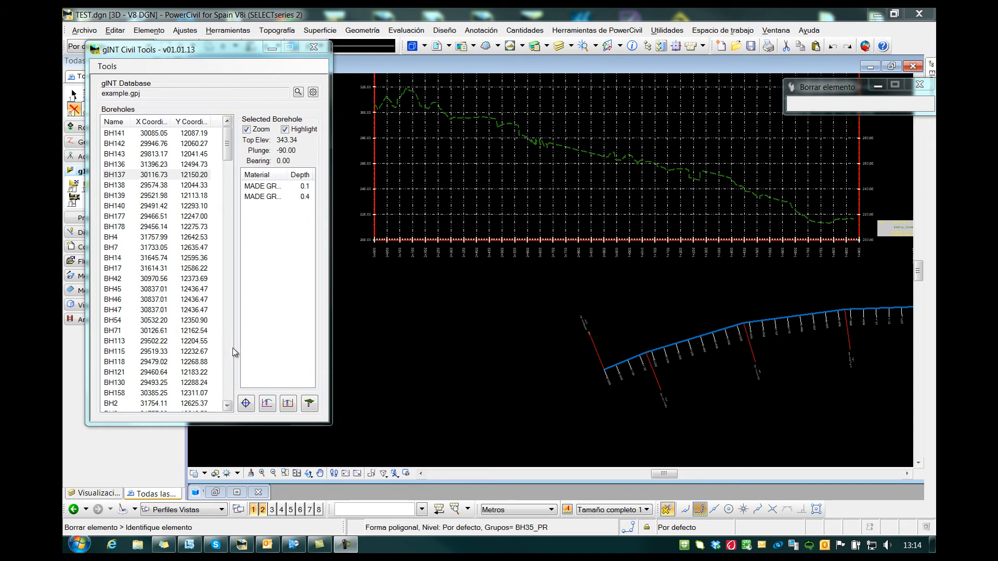
Step: Draw only boreholes BH1, BH102, BH106 and BH109 in plan, with scale 5 and borehole labels
left_click(246, 404)
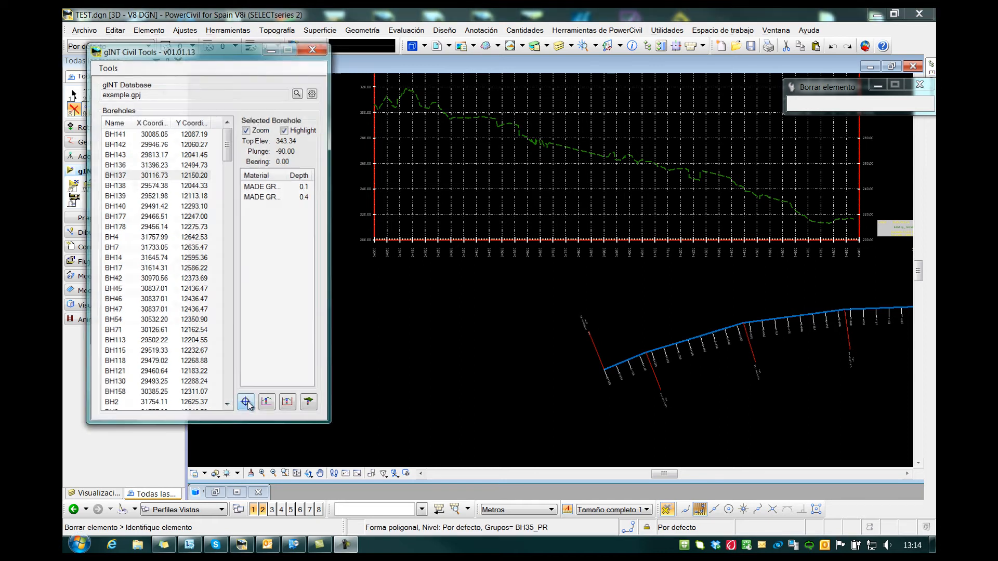
left_click_drag(147, 111, 228, 109)
left_click(186, 127)
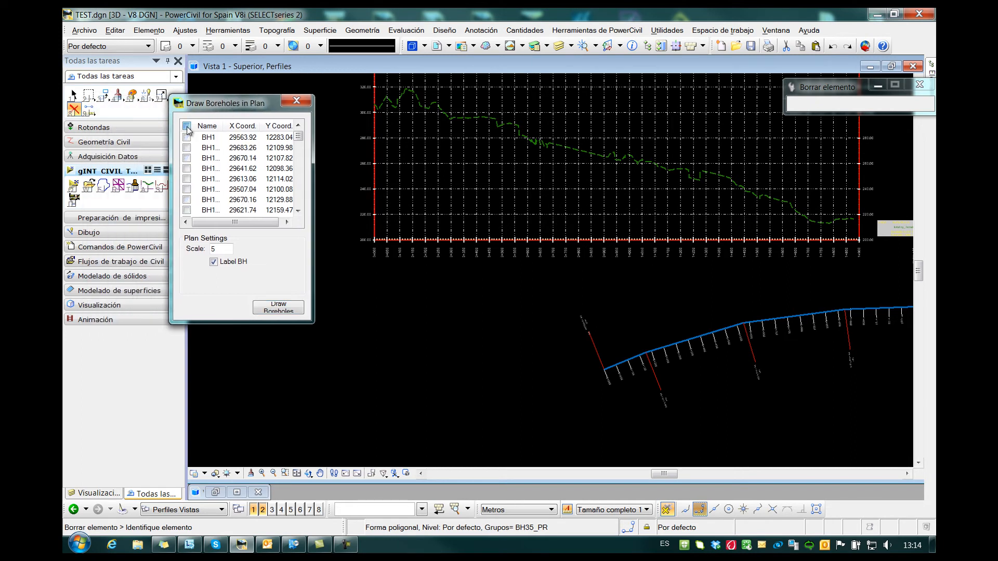
left_click(187, 137)
left_click(187, 158)
left_click(187, 179)
left_click(187, 200)
left_click_drag(230, 252, 205, 251)
left_click(286, 312)
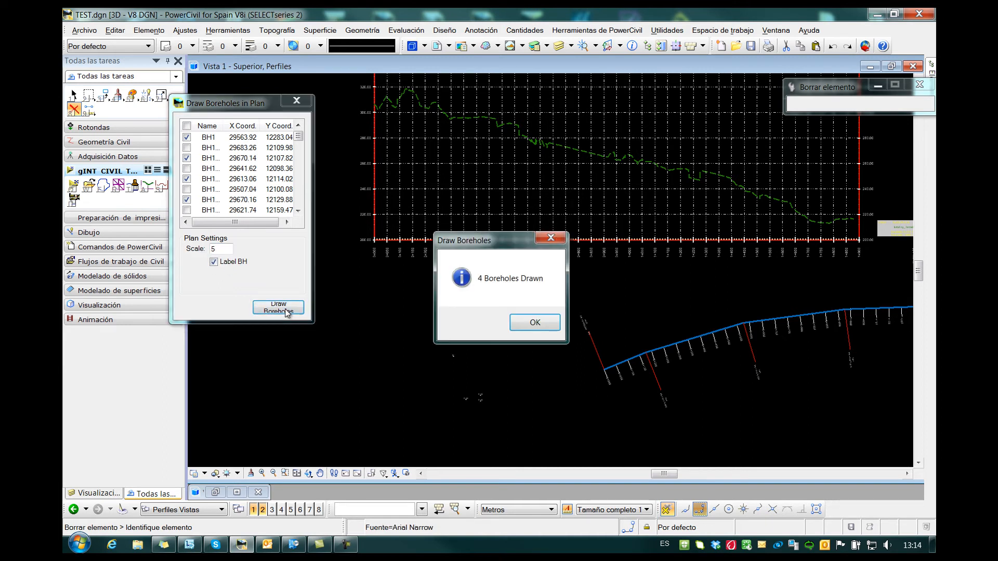
key("Return")
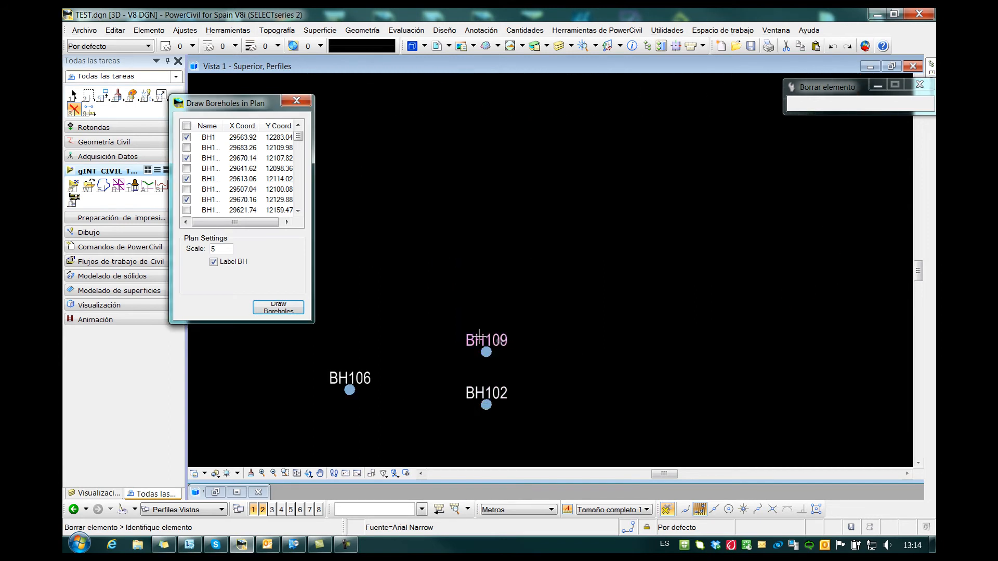
Step: Draw all boreholes of the database in plan and close the plan drawing dialog
left_click(186, 125)
left_click(280, 310)
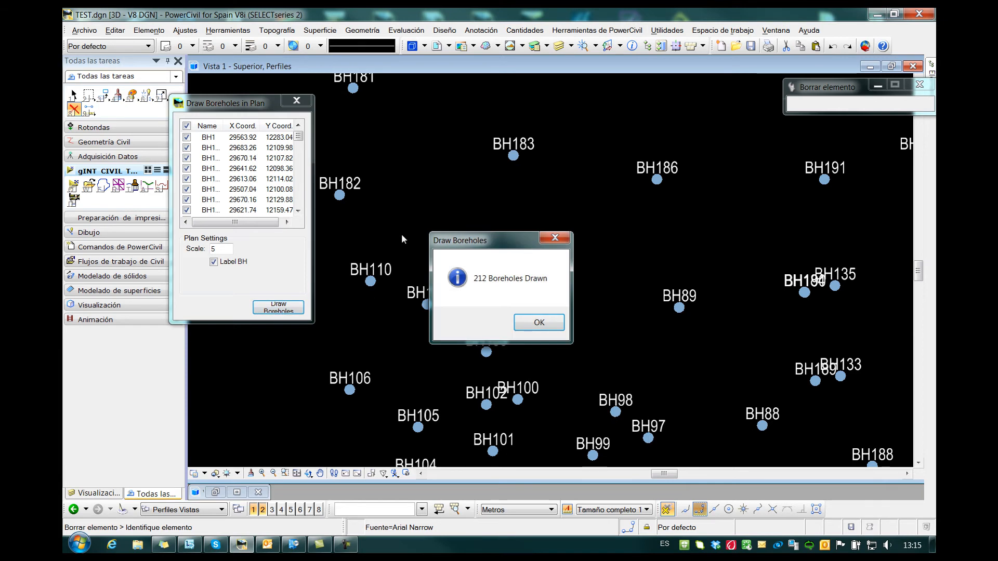
left_click(546, 327)
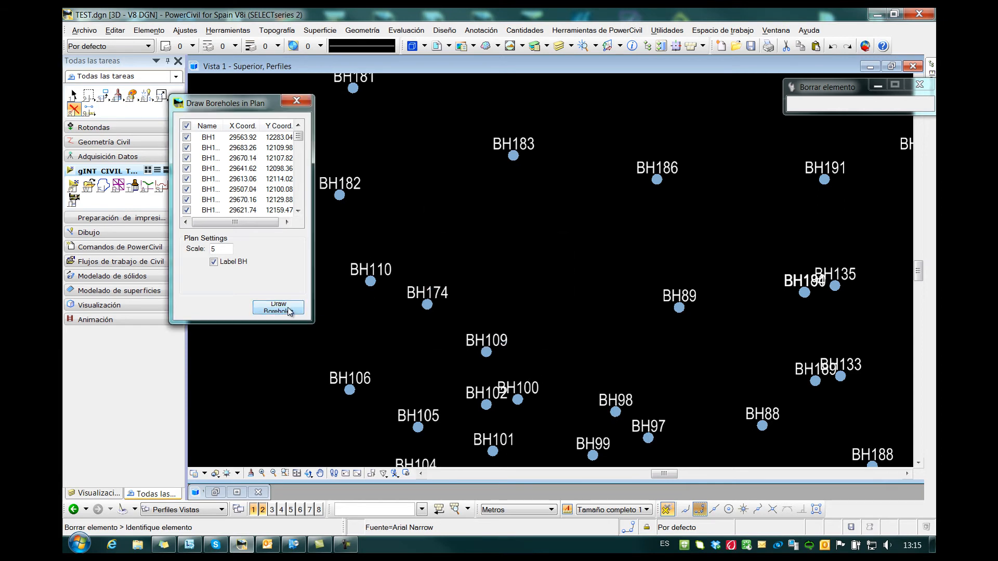
left_click(297, 100)
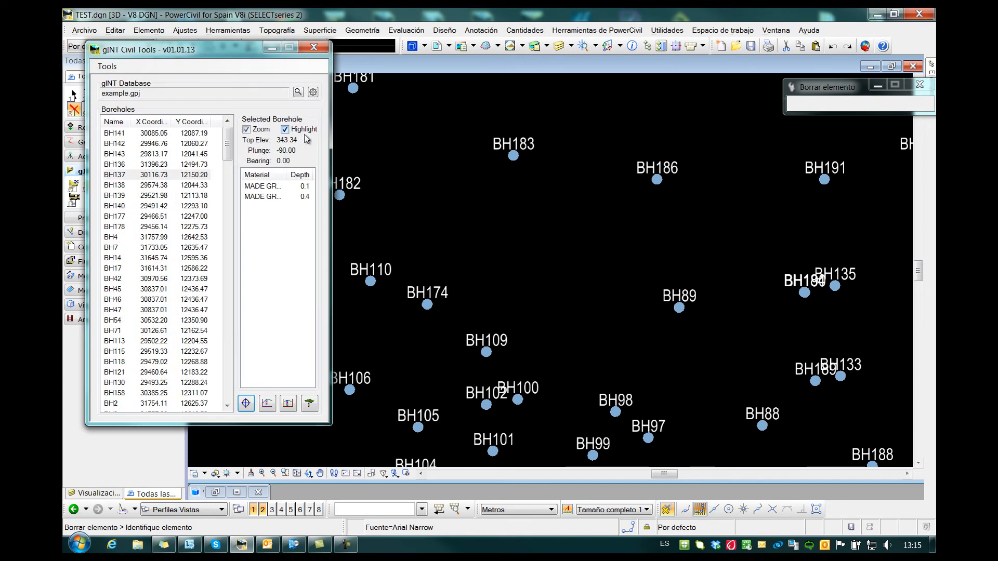
Step: Locate boreholes BH141, BH139, BH178, BH45, BH115, BH130, BH47 and BH17 in the plan, with their material depths
left_click(115, 134)
left_click(123, 195)
left_click(125, 226)
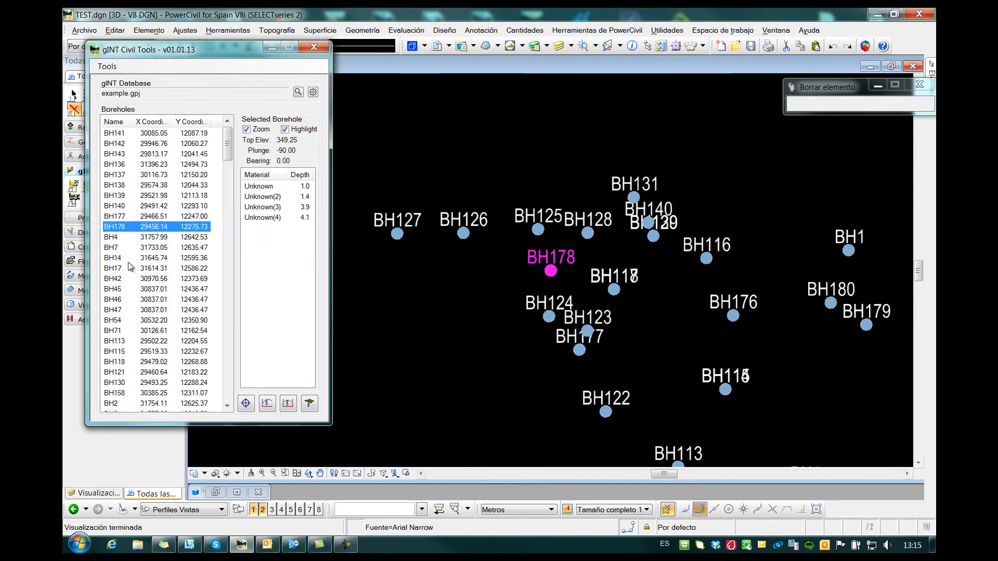
left_click(132, 288)
left_click(136, 352)
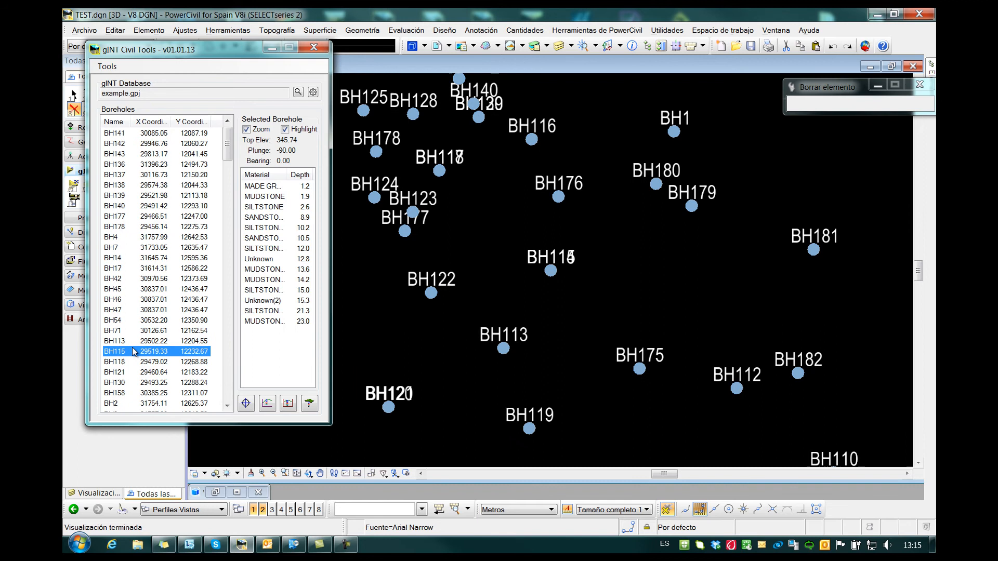
left_click(149, 383)
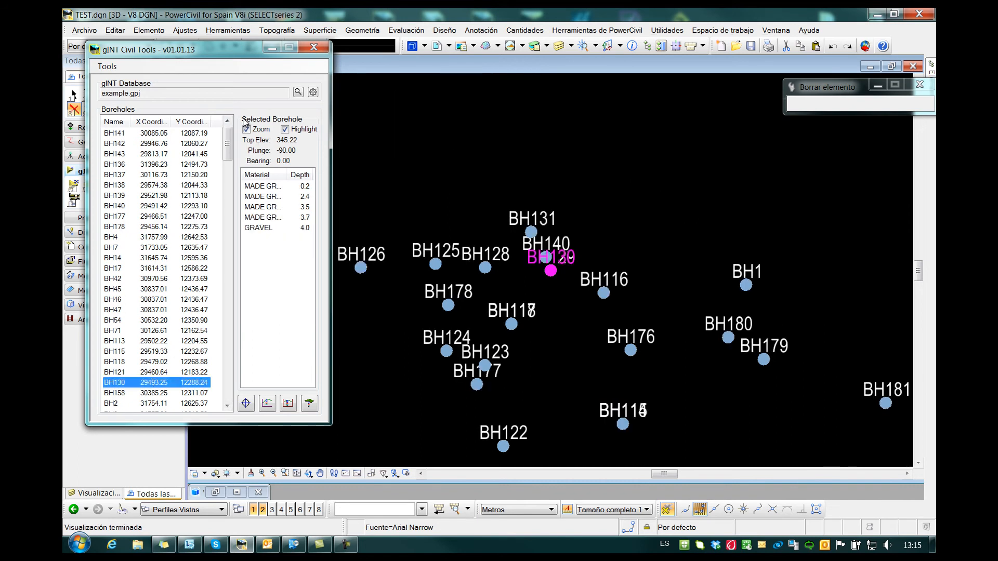
left_click(151, 311)
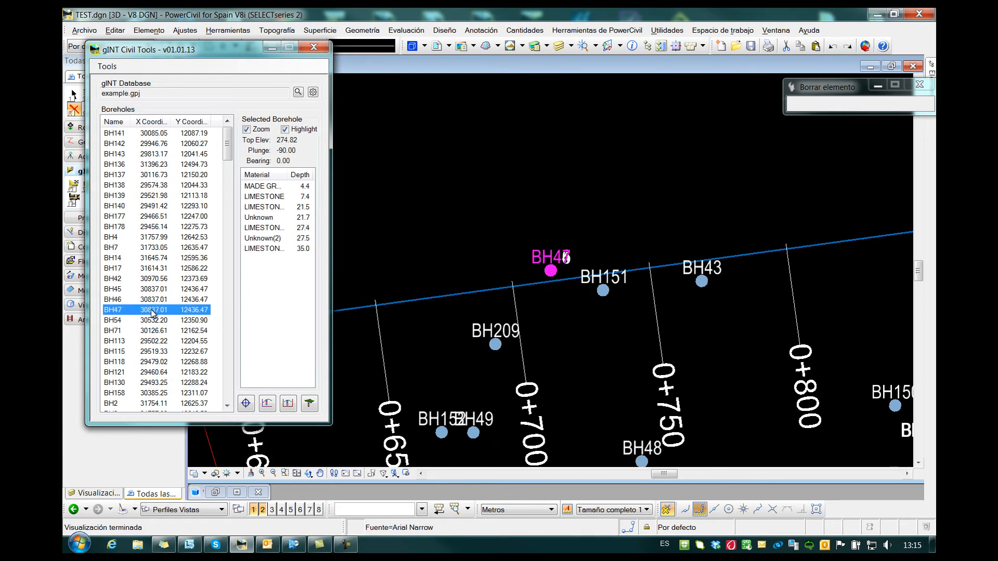
left_click(149, 268)
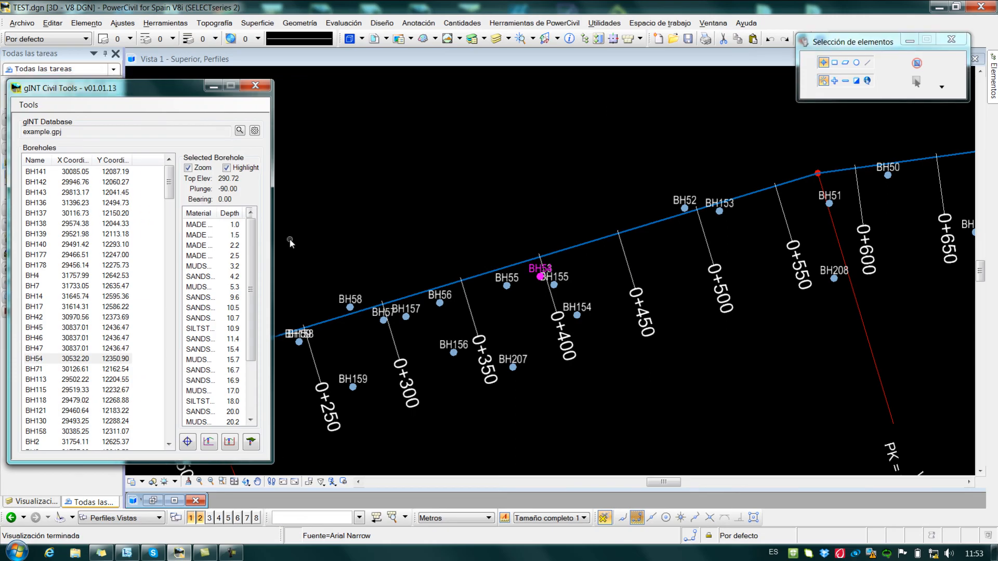
Step: Set up the borehole drawing for the OA1 profile with an offset limit of 5 and a column width of 5
scroll(290, 243, "down", 8)
middle_click_drag(453, 323, 576, 336)
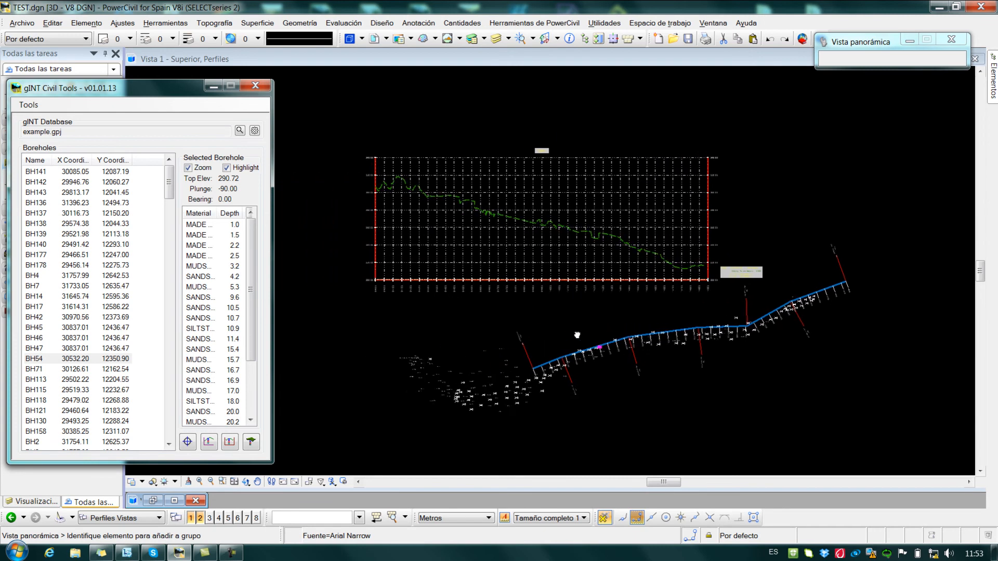
scroll(461, 264, "up", 2)
middle_click_drag(501, 284, 495, 328)
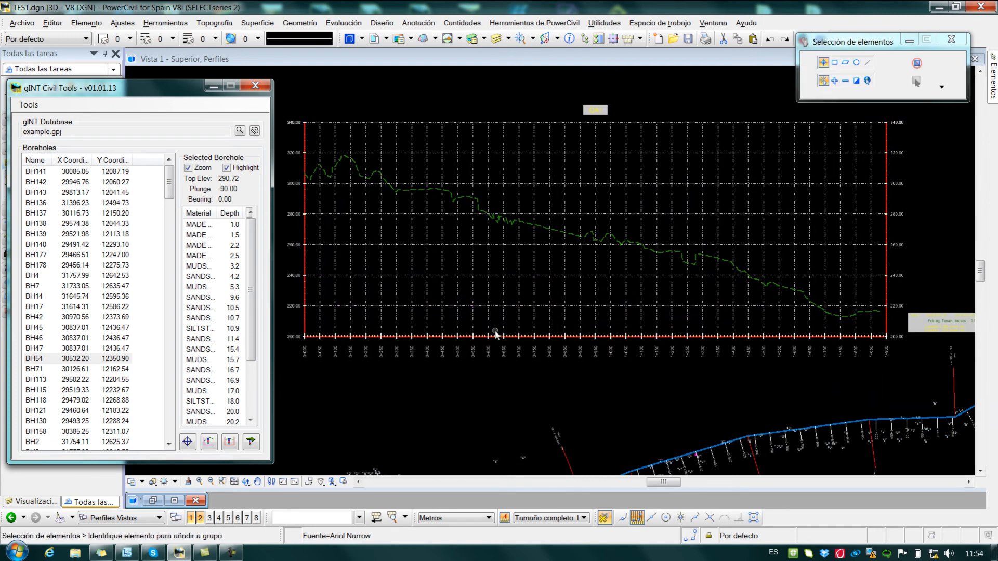
left_click(208, 442)
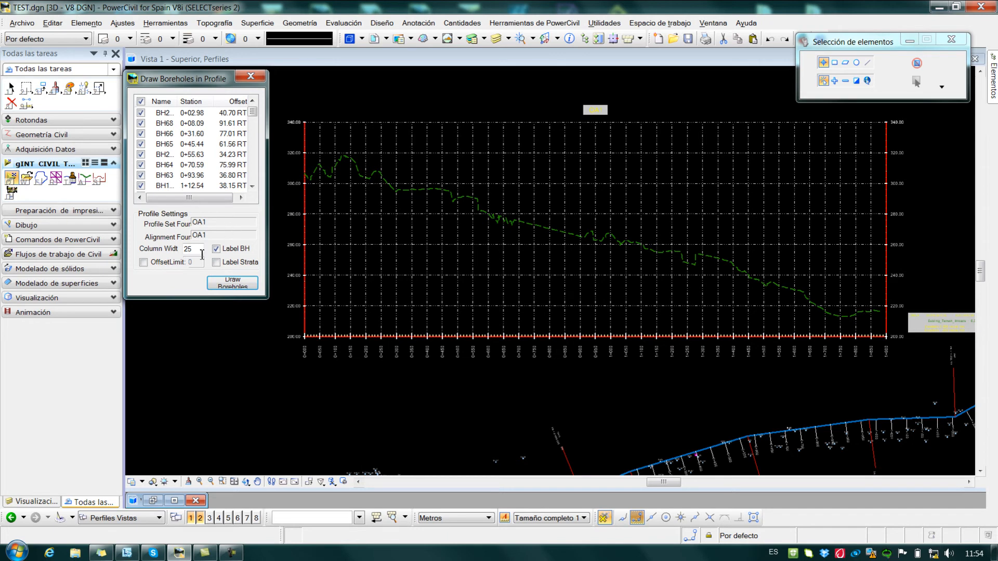
left_click(150, 264)
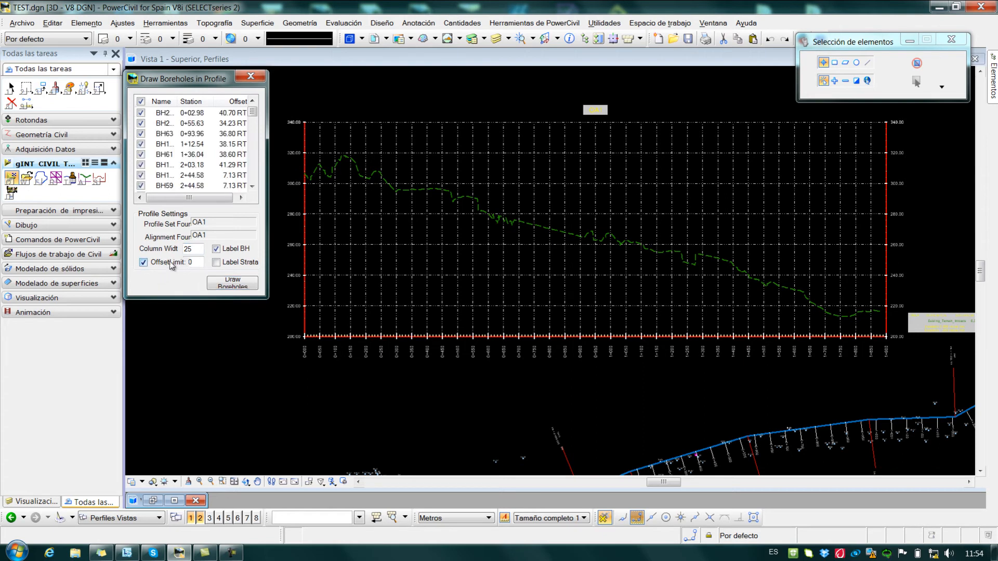
double_click(190, 264)
type("5")
key("Tab")
type("5")
key("Tab")
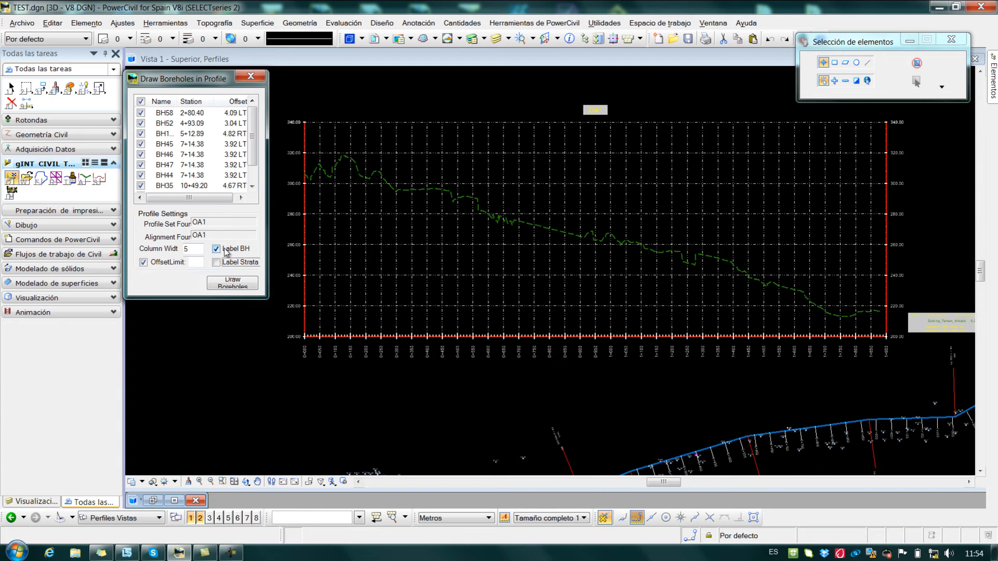
Step: Draw the listed boreholes in the OA1 profile with strata labels and inspect the columns at BH58 and BH52
left_click(217, 263)
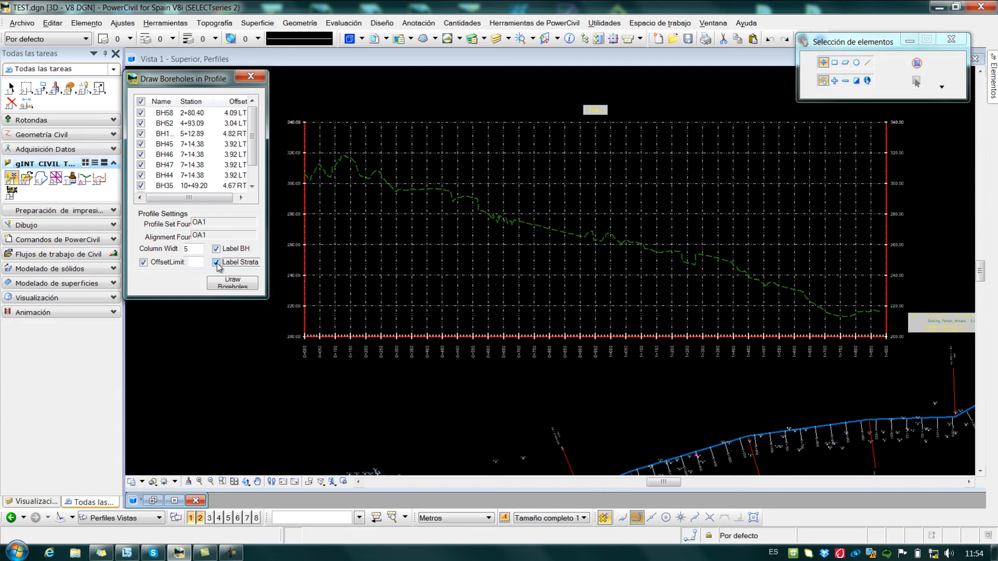
left_click(233, 286)
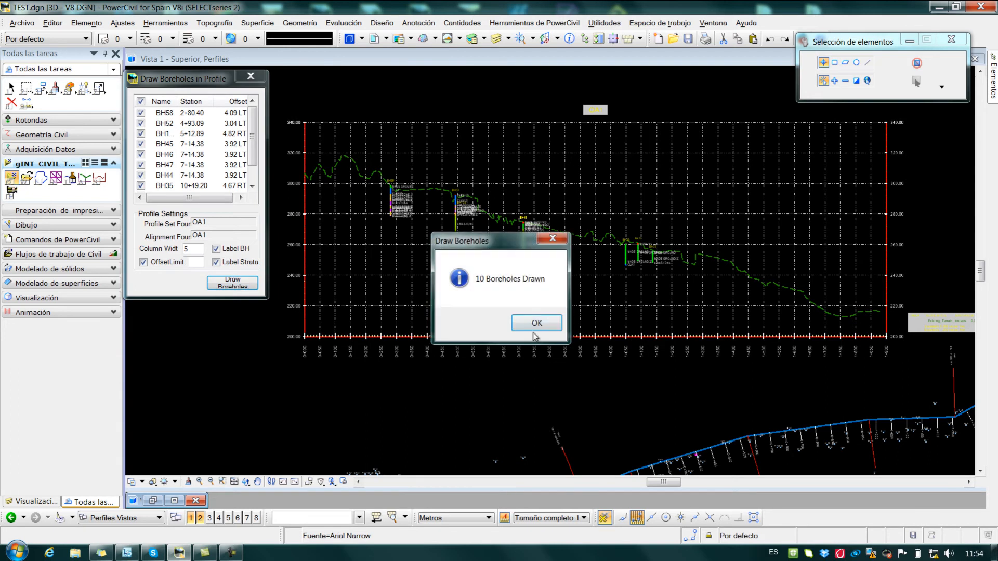
left_click(535, 323)
scroll(397, 188, "up", 3)
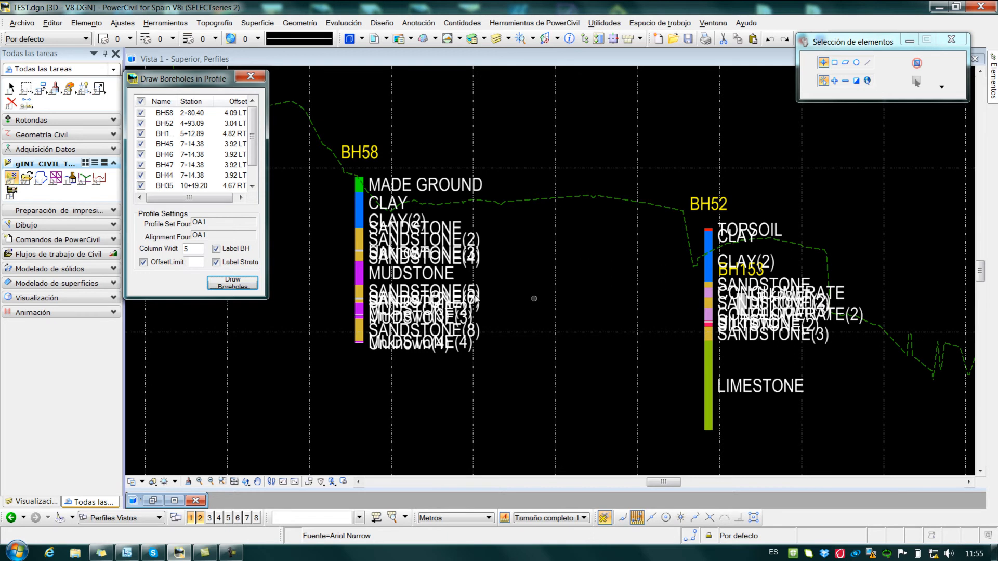
Step: Redraw the boreholes in the OA1 profile without strata labels
left_click(216, 263)
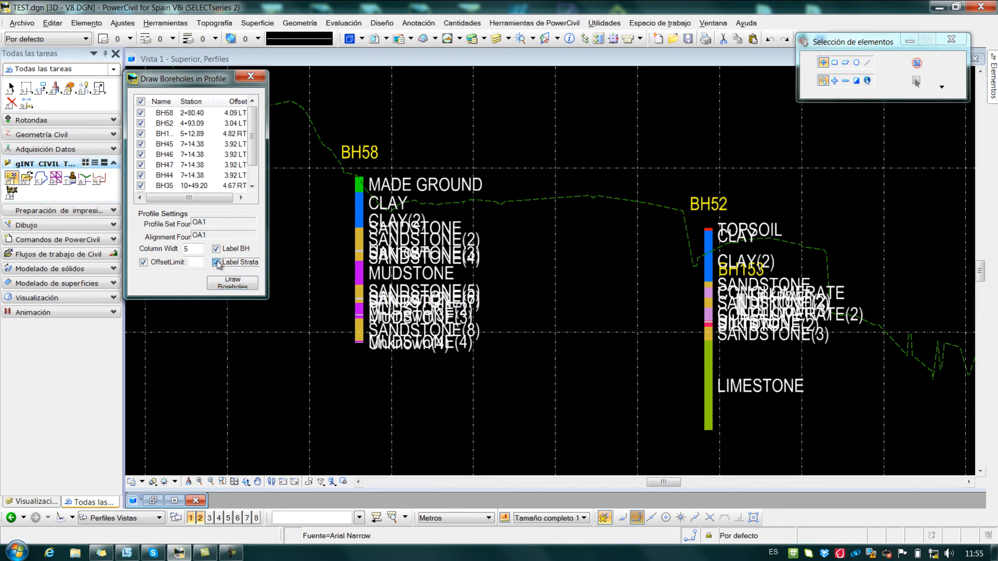
left_click(229, 288)
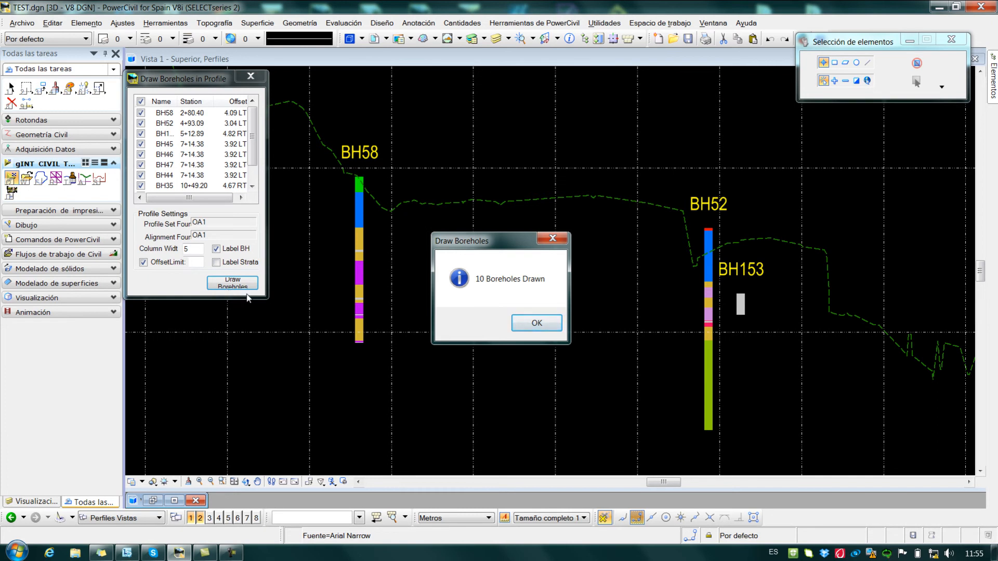
left_click(531, 326)
Step: Examine the borehole columns against the terrain line along the profile, particularly BH35, BH32 and BH30
scroll(468, 294, "down", 2)
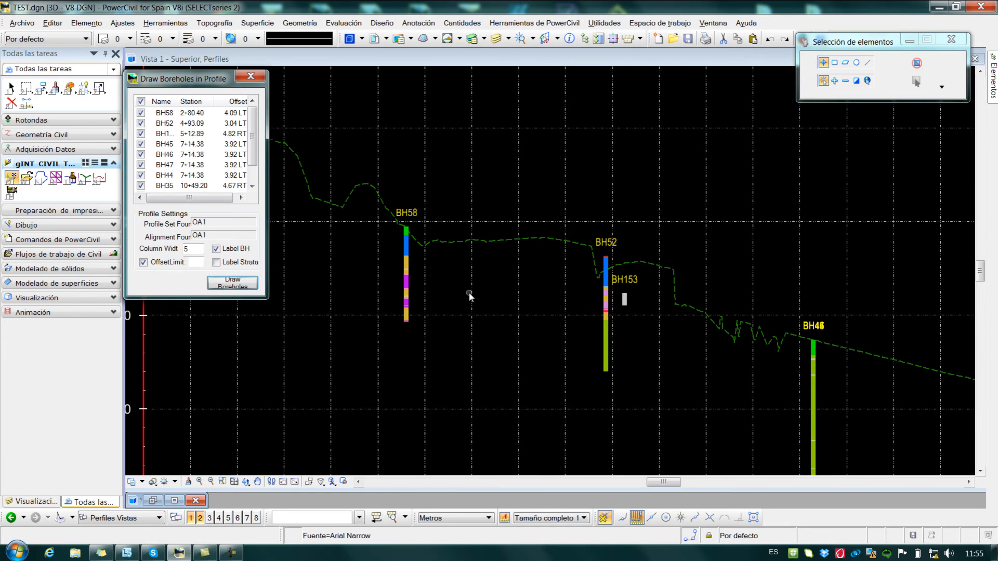
scroll(469, 294, "down", 4)
middle_click_drag(824, 426, 582, 341)
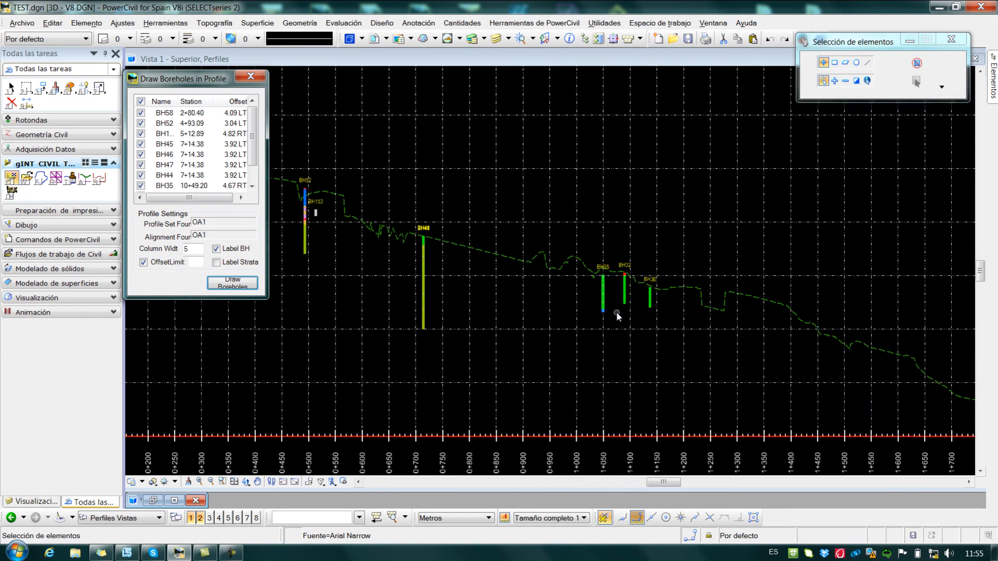
scroll(617, 315, "up", 2)
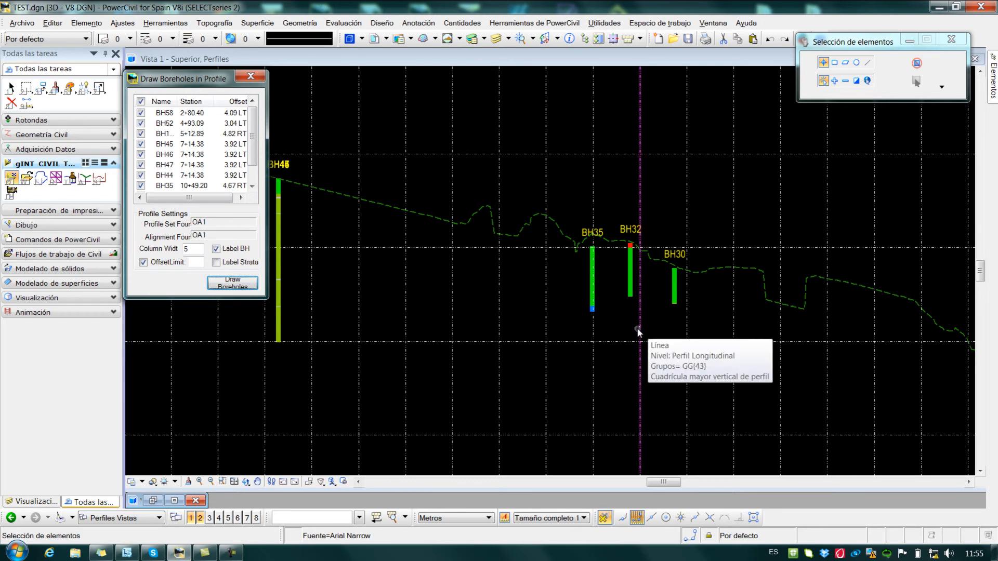
scroll(649, 262, "up", 4)
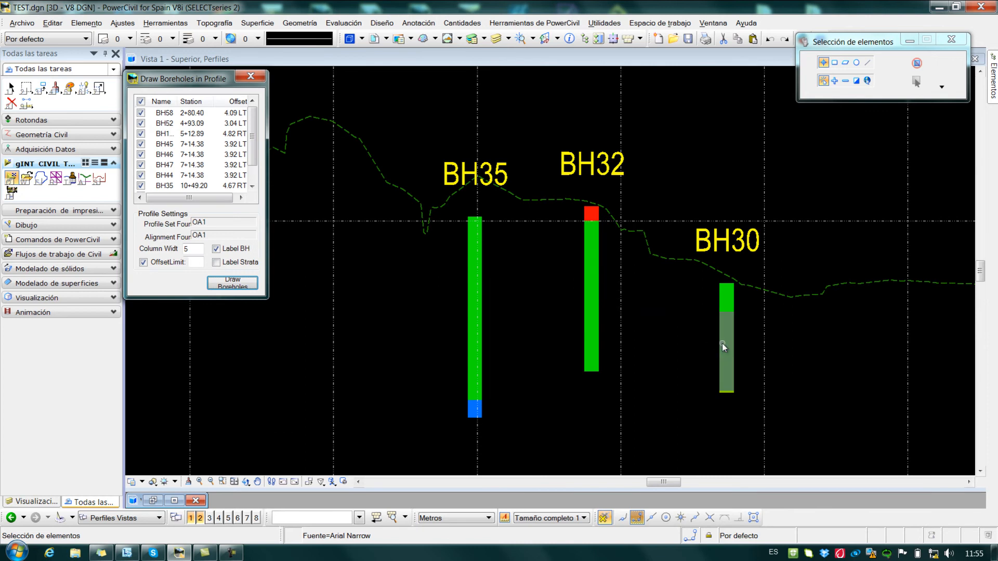
scroll(722, 343, "down", 6)
middle_click_drag(791, 403, 722, 378)
right_click(722, 378)
scroll(532, 339, "up", 5)
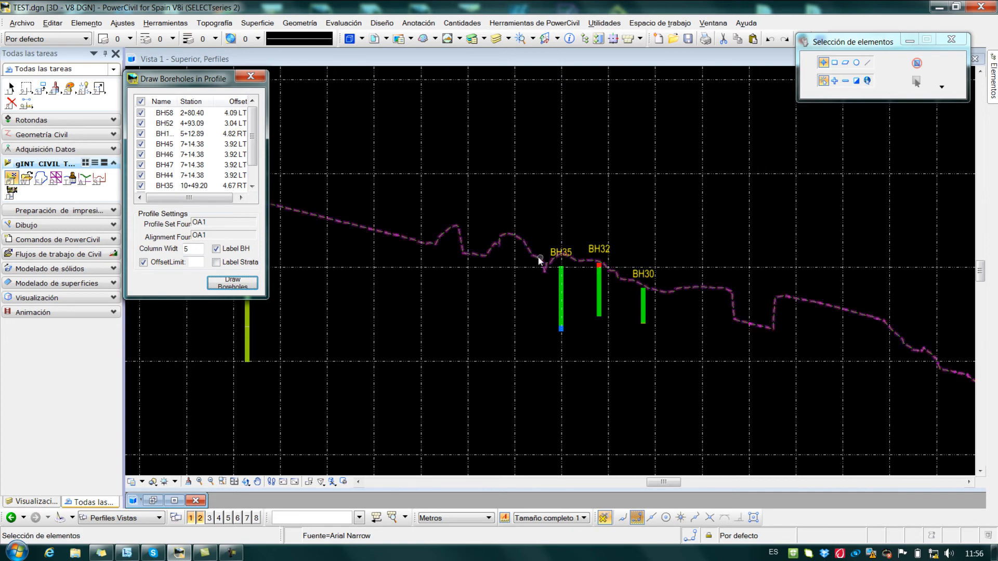
mouse_move(622, 281)
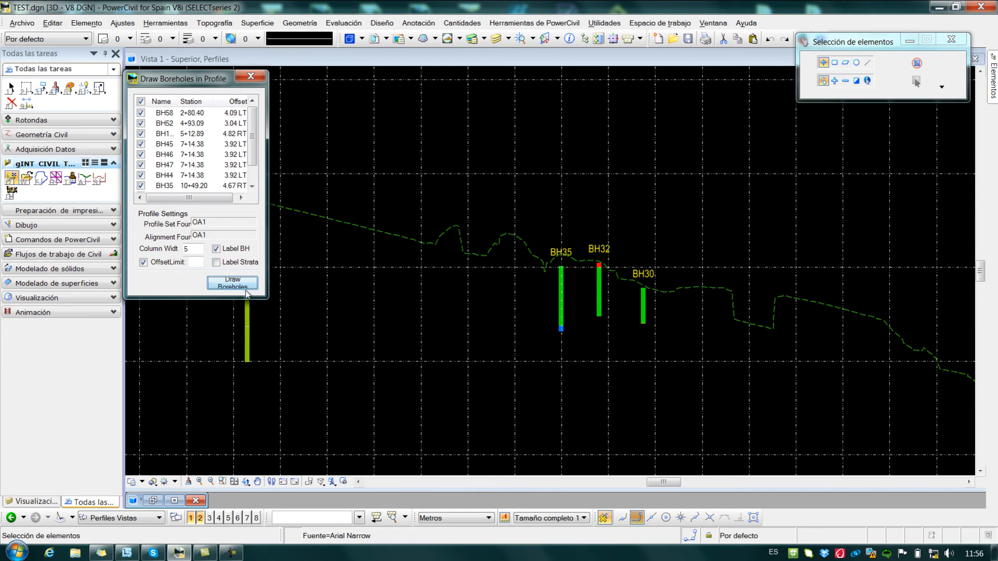
Step: Close the profile drawing dialog and locate borehole BH30 in the plan from the borehole list
left_click(254, 78)
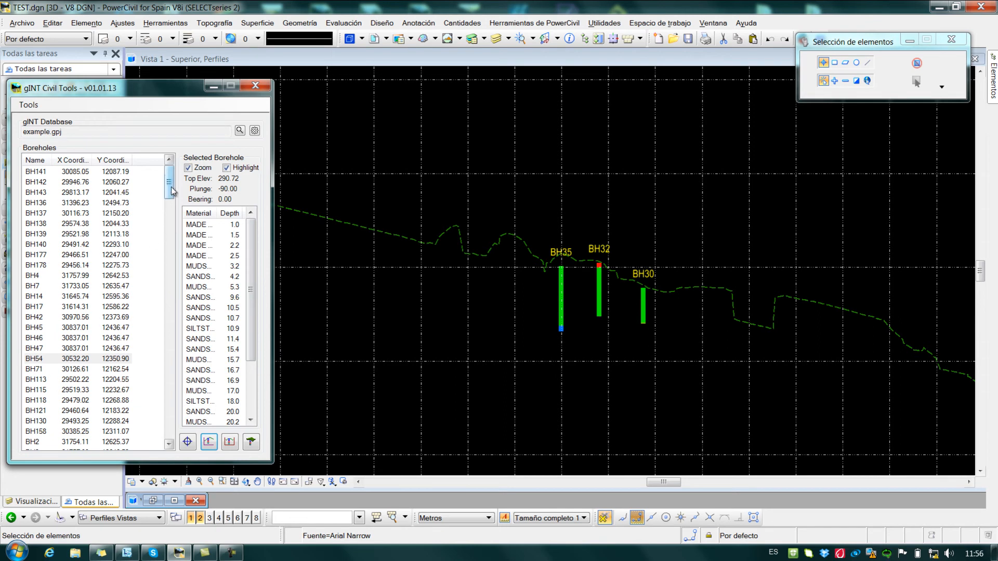
left_click_drag(172, 190, 177, 234)
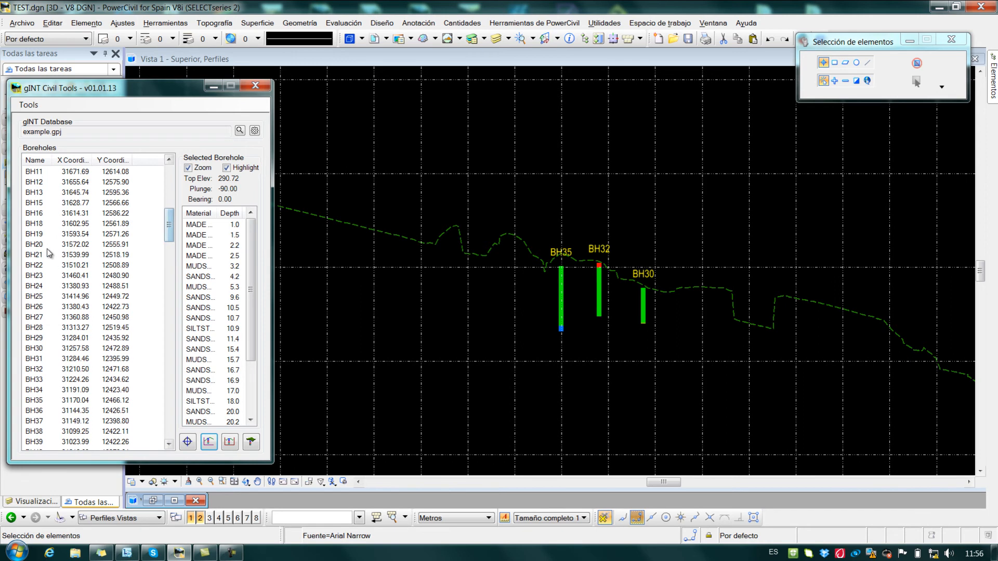
left_click(41, 348)
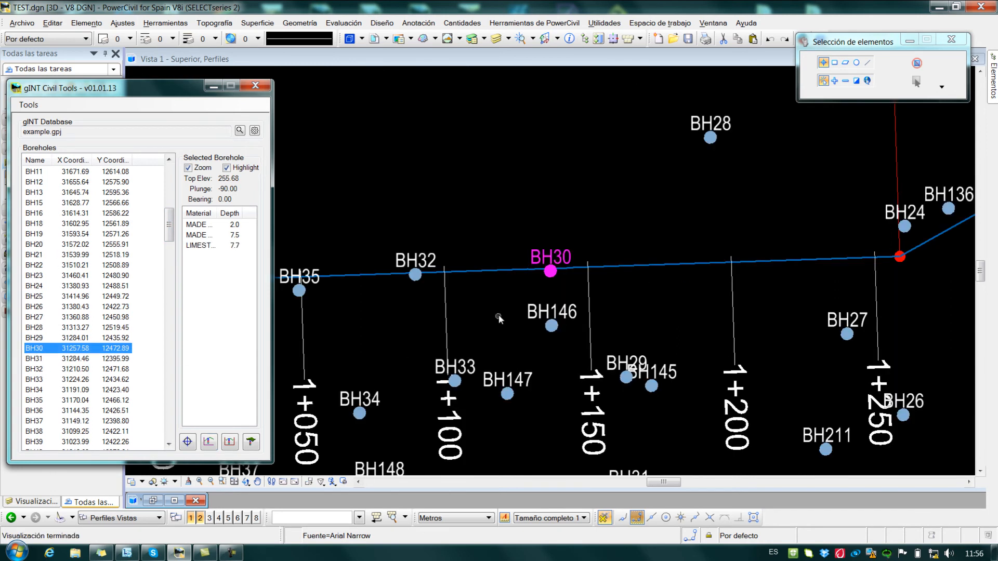
Step: Locate boreholes BH32 and BH35 in the plan from the borehole list and compare their positions with BH30 along the alignment
mouse_move(390, 292)
middle_mouse_down()
mouse_move(530, 284)
mouse_move(510, 284)
middle_mouse_up()
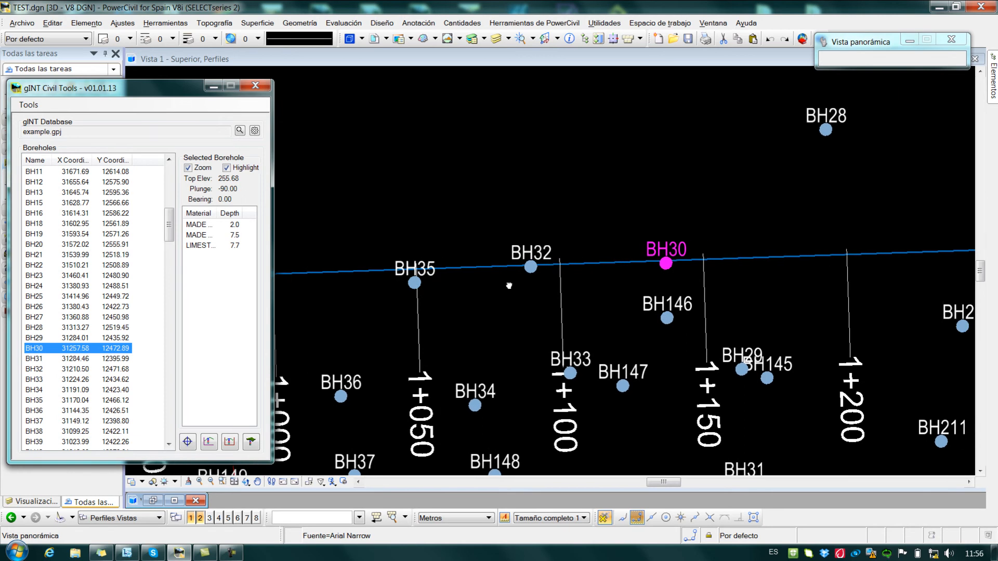
left_click(41, 369)
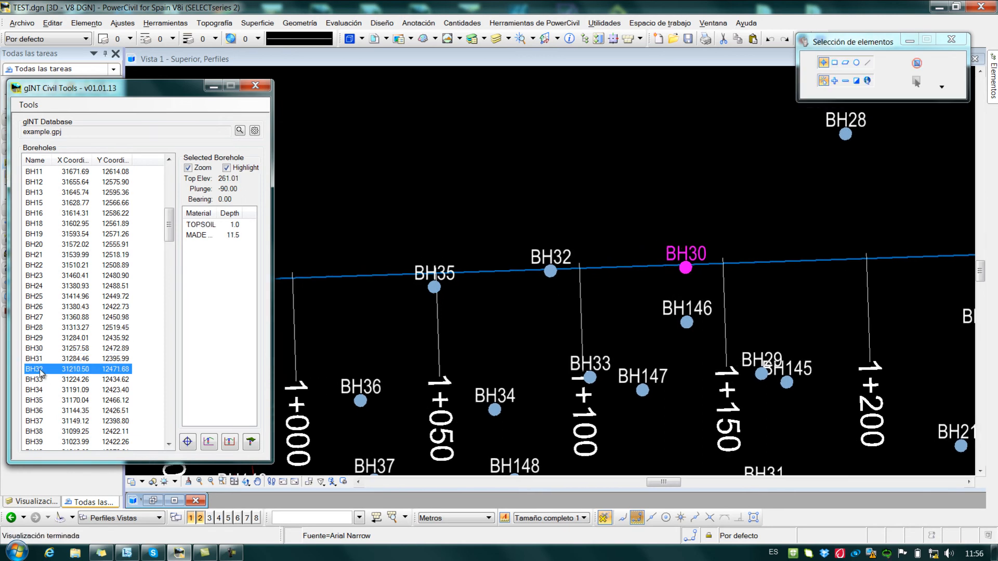
left_click(44, 400)
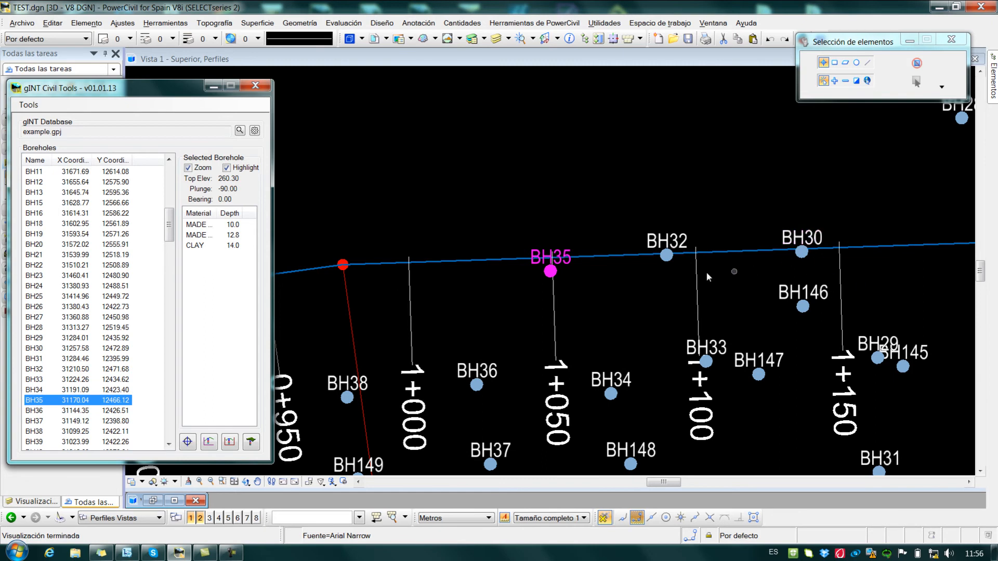
mouse_move(549, 271)
mouse_move(801, 258)
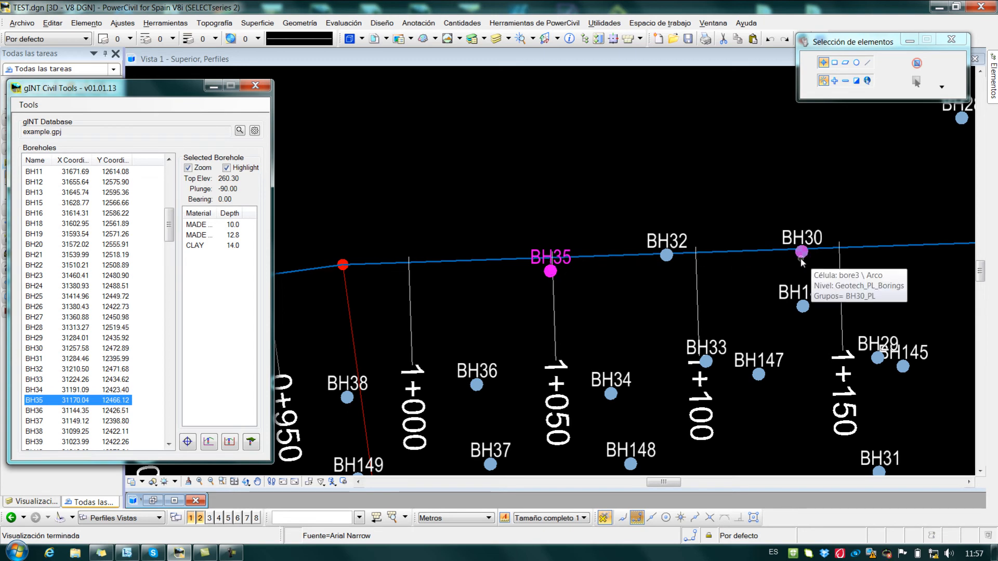
Step: Open View 2 at full size and examine the terrain lines in the cross sections, particularly the one at 0+850.00
left_click(199, 521)
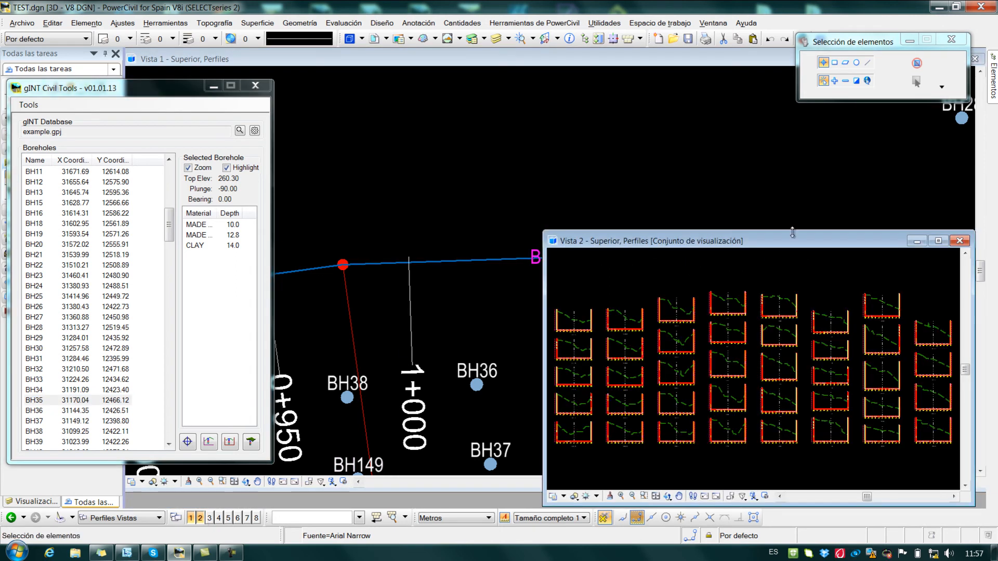
double_click(809, 240)
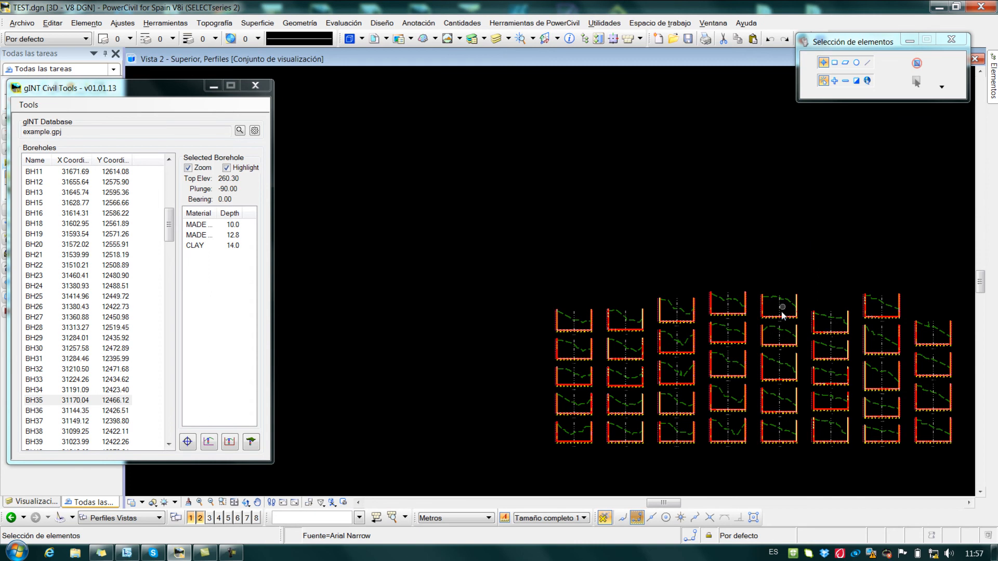
scroll(799, 340, "up", 3)
middle_click_drag(800, 382, 761, 276)
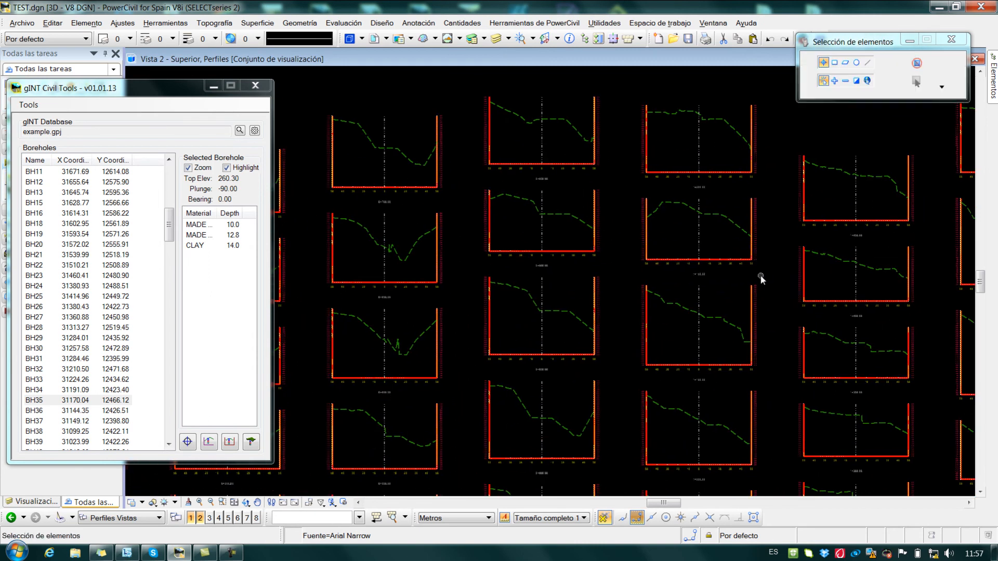
scroll(568, 367, "up", 5)
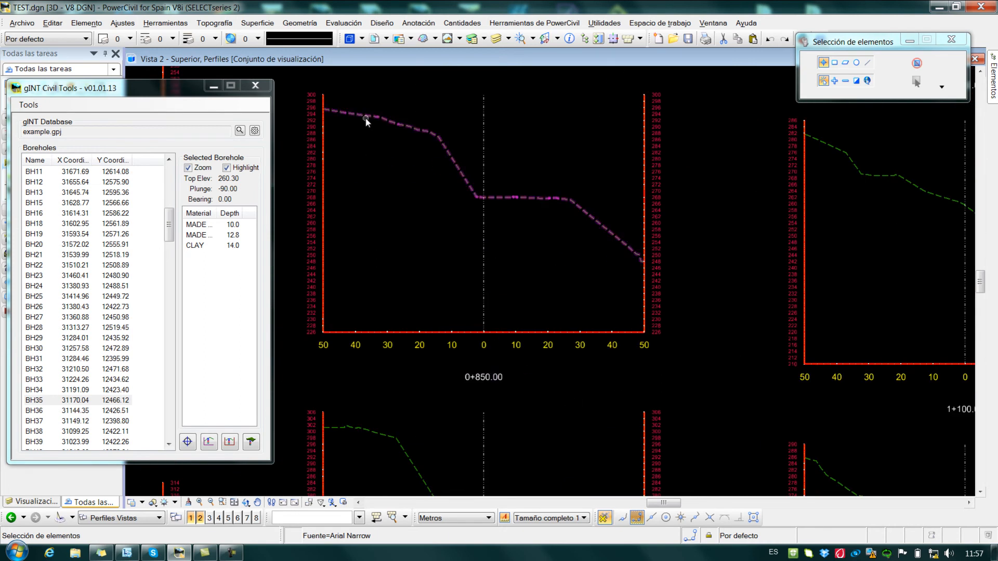
mouse_move(365, 119)
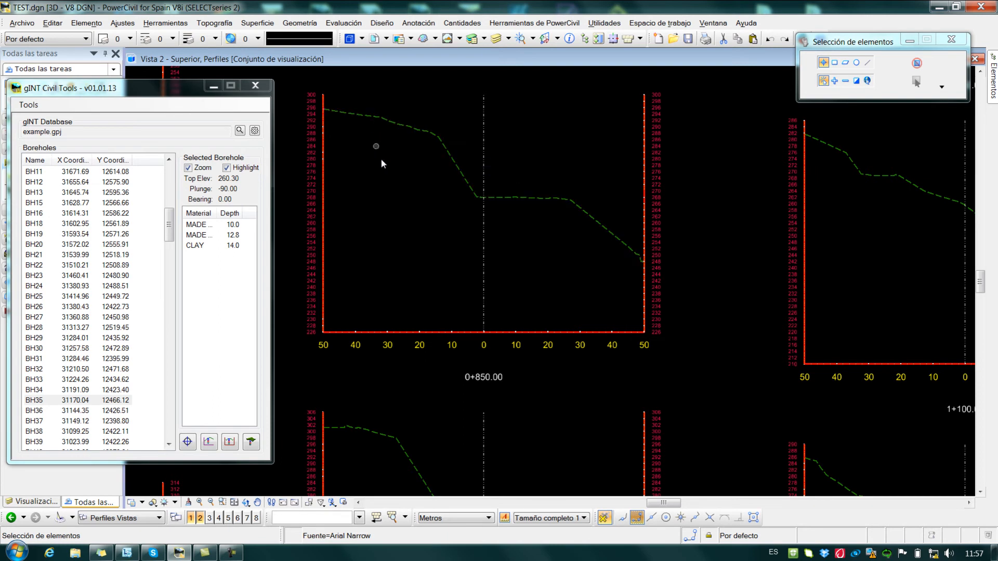
scroll(400, 189, "down", 2)
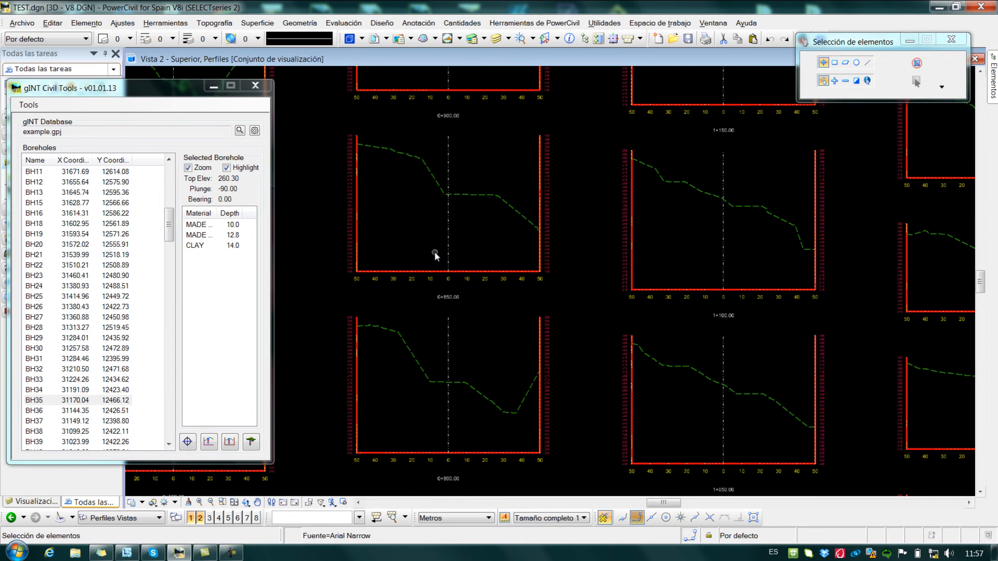
scroll(424, 243, "down", 3)
middle_click_drag(423, 242, 583, 265)
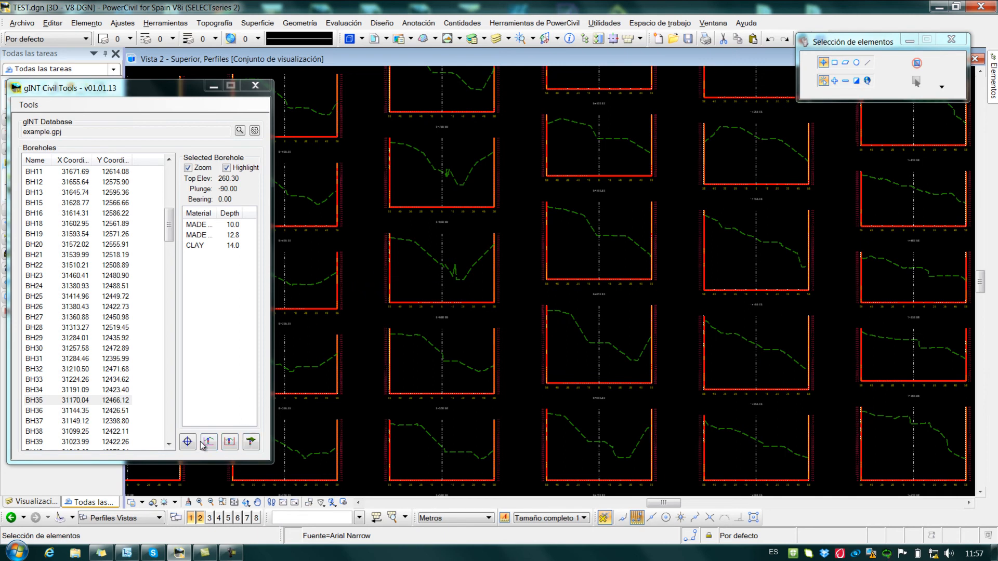
Step: Draw the boreholes in the OA1 cross sections with an XS proximity of 3, a column width of 5 and borehole labels
left_click(230, 442)
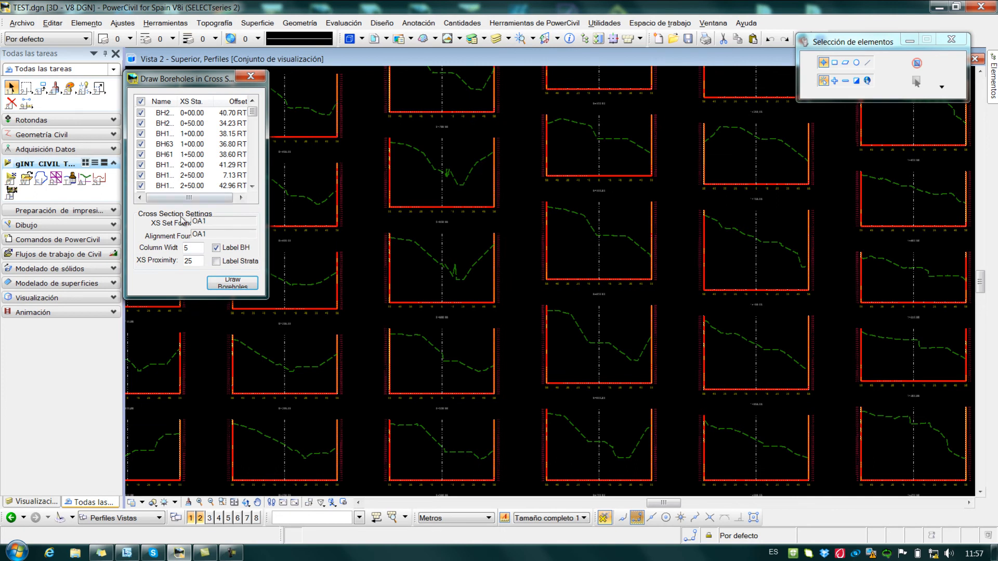
left_click_drag(198, 253, 183, 249)
key("Tab")
mouse_move(345, 278)
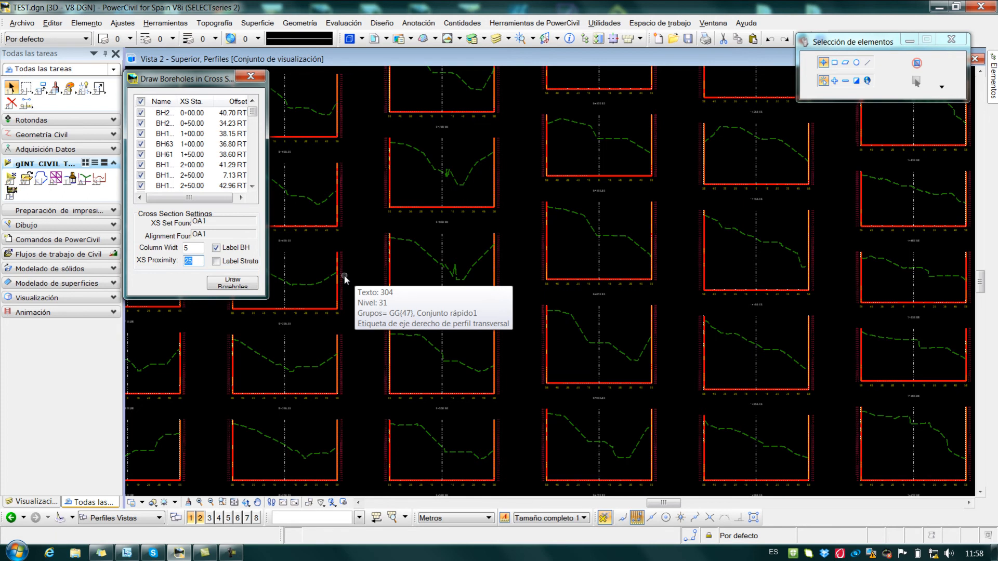
type("3")
key("Tab")
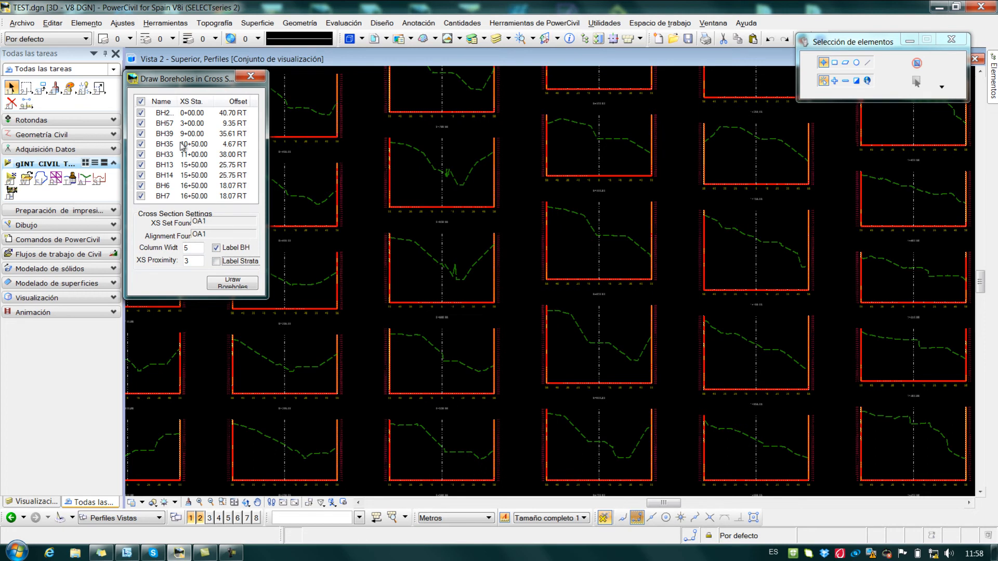
left_click(183, 115)
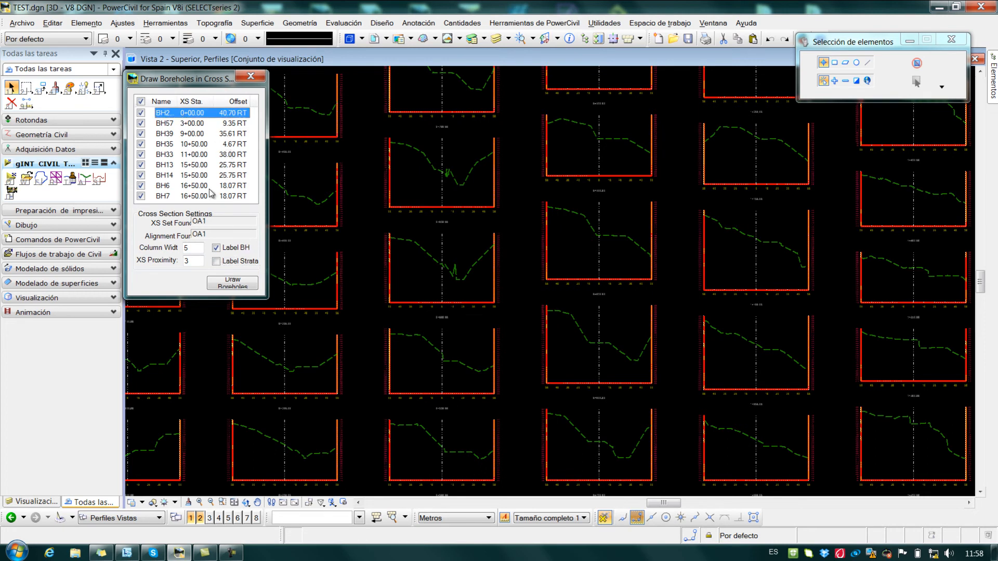
left_click(236, 286)
left_click(530, 323)
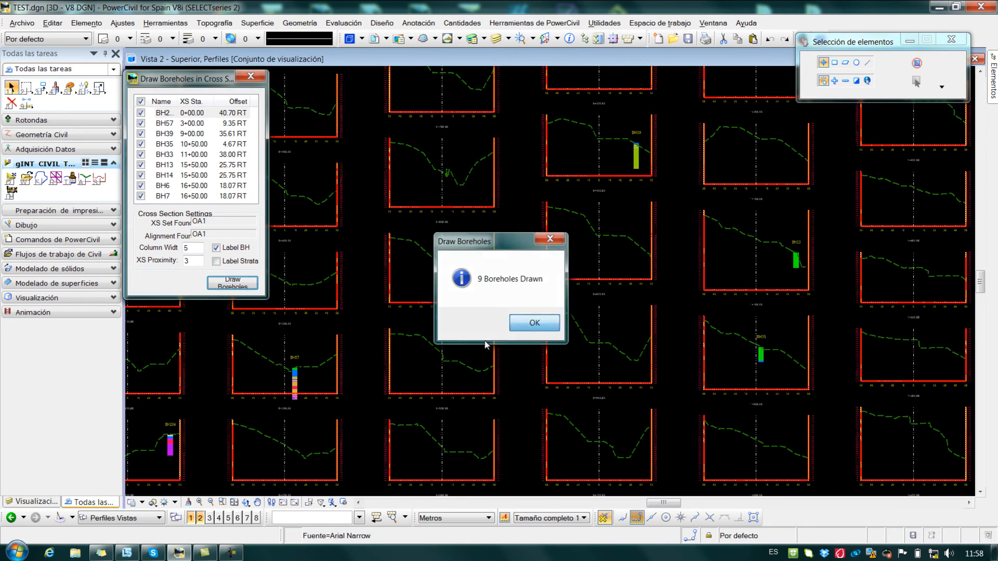
Step: Examine the borehole column BH57 in the 0+300.00 cross section and the column drawn in the neighbouring first section
scroll(283, 378, "up", 4)
middle_click_drag(276, 378, 513, 305)
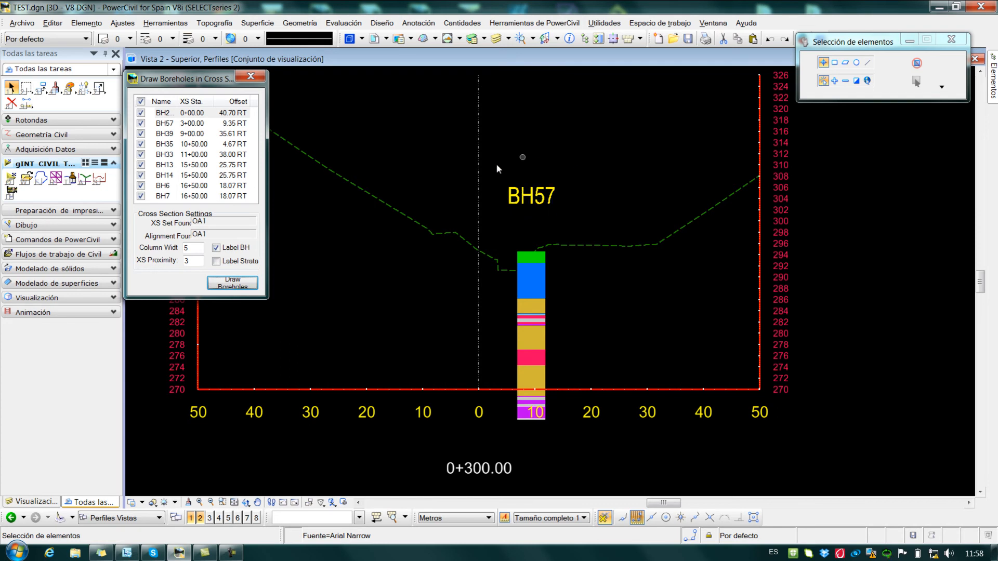
scroll(510, 206, "down", 5)
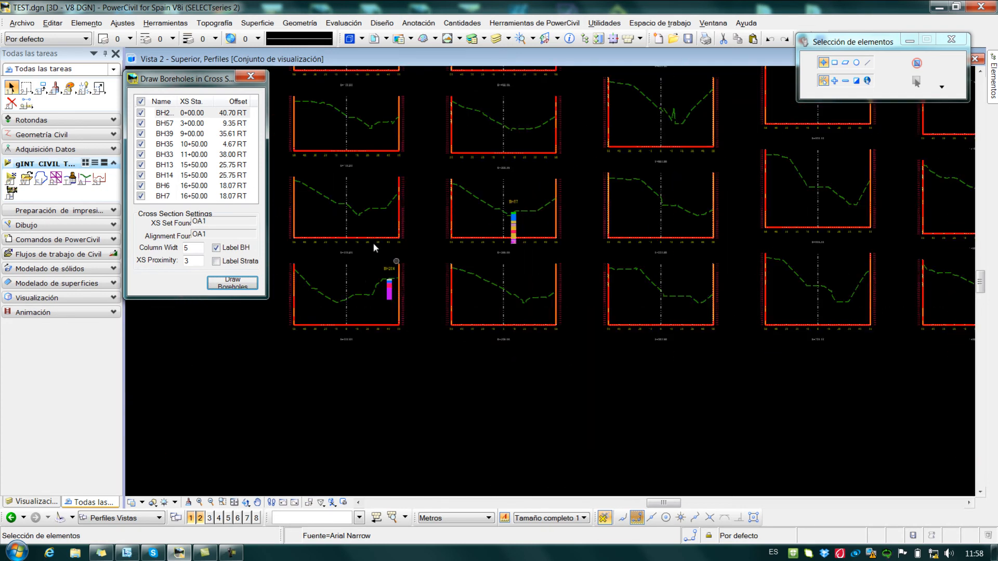
scroll(360, 301, "up", 3)
scroll(360, 301, "down", 4)
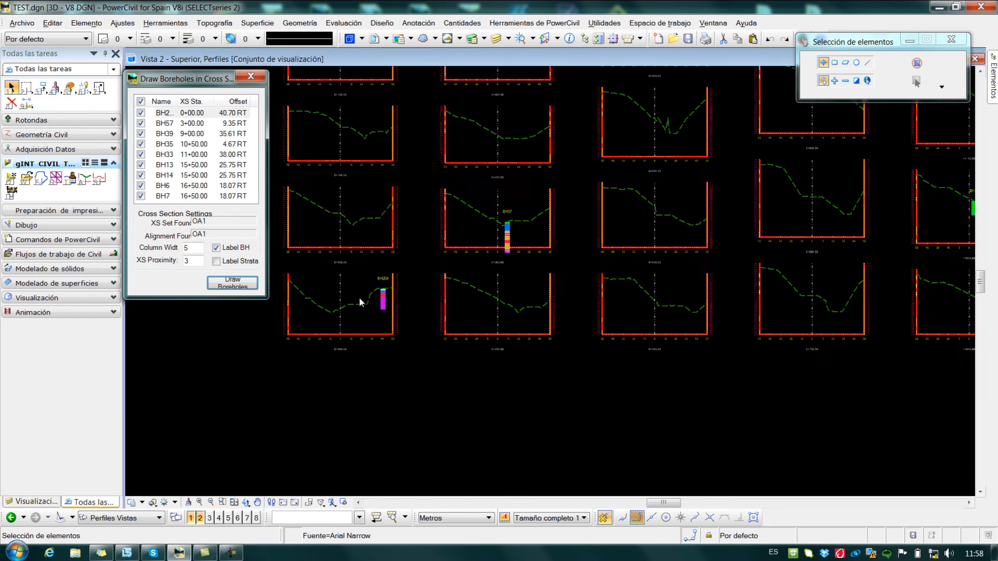
Step: Move the BH7 label clear of the overlapping BH6 label in the 1+650.00 cross section
scroll(658, 224, "up", 5)
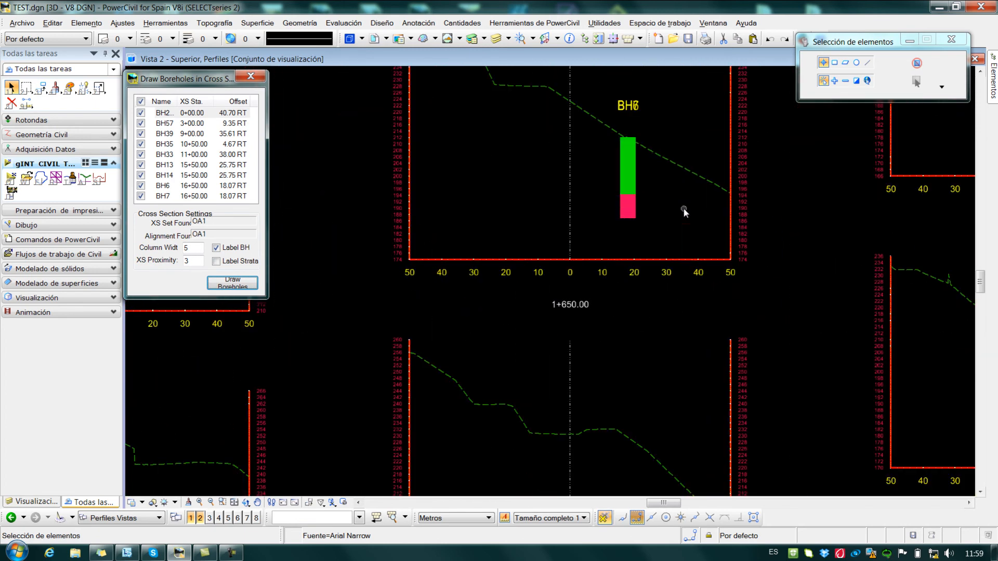
scroll(628, 136, "up", 2)
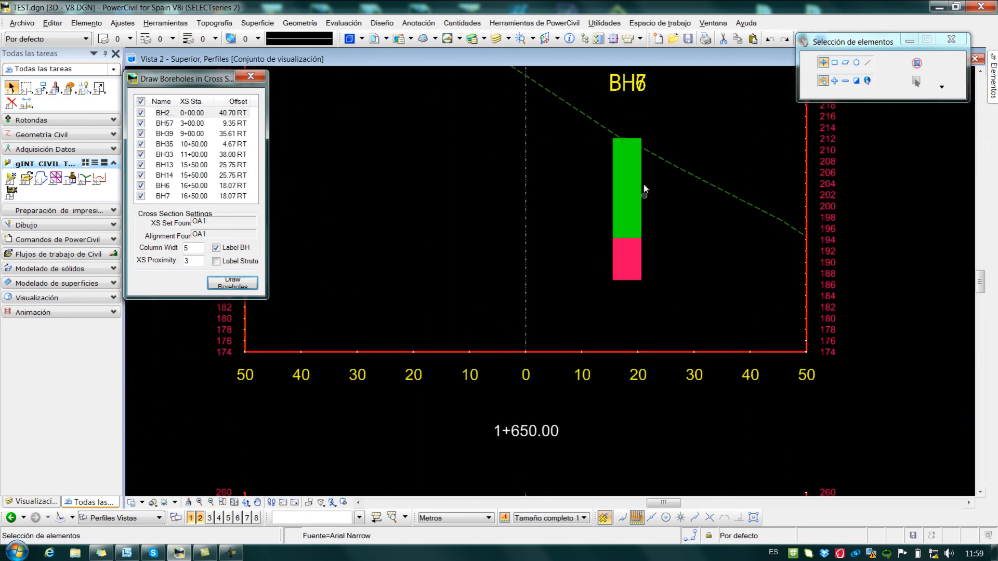
left_click(645, 91)
left_click_drag(667, 108, 669, 109)
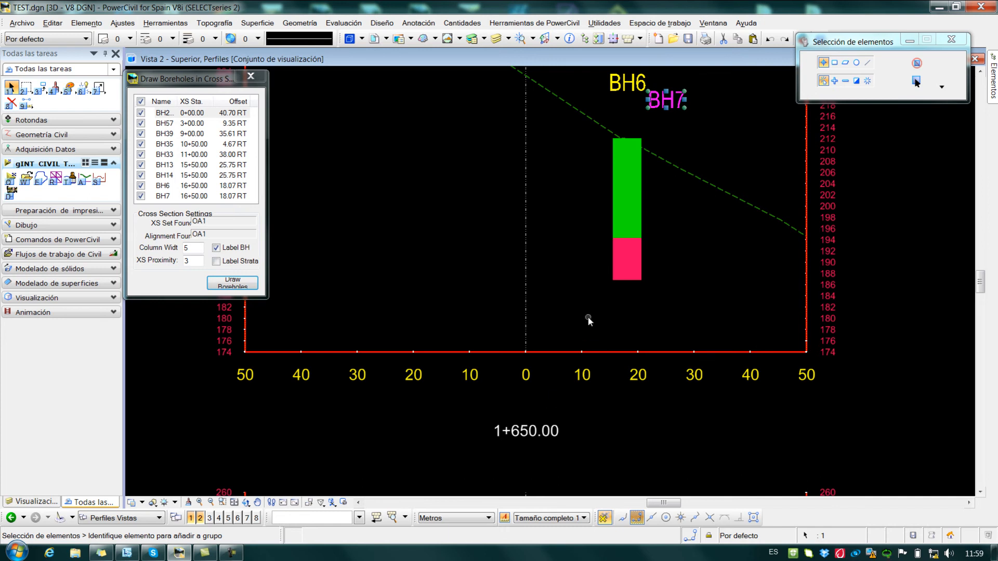
Step: Move the BH14 label clear of the BH13 label in the 1+550.00 cross section and close the cross-section drawing dialog
scroll(588, 319, "down", 5)
scroll(588, 319, "down", 2)
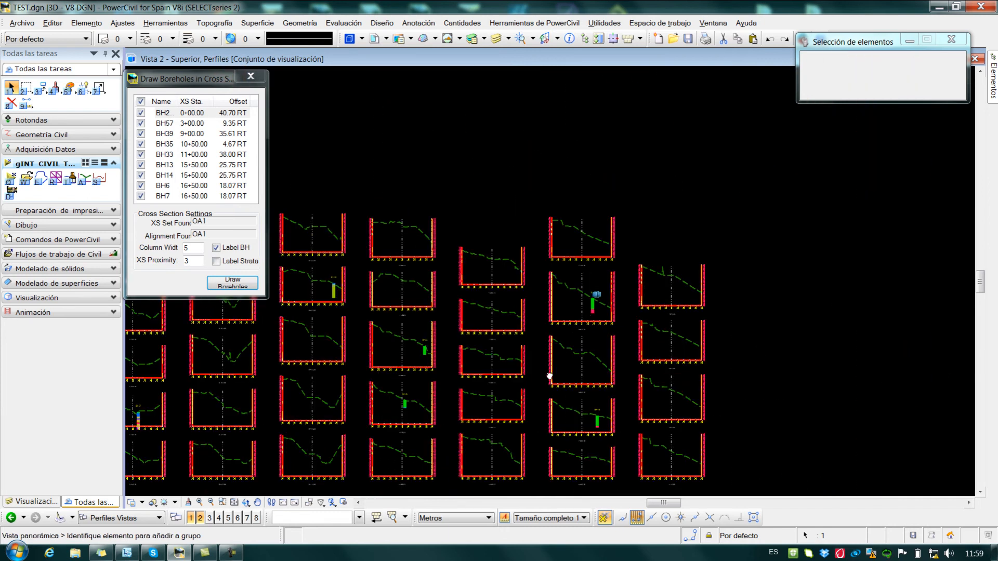
scroll(670, 385, "up", 6)
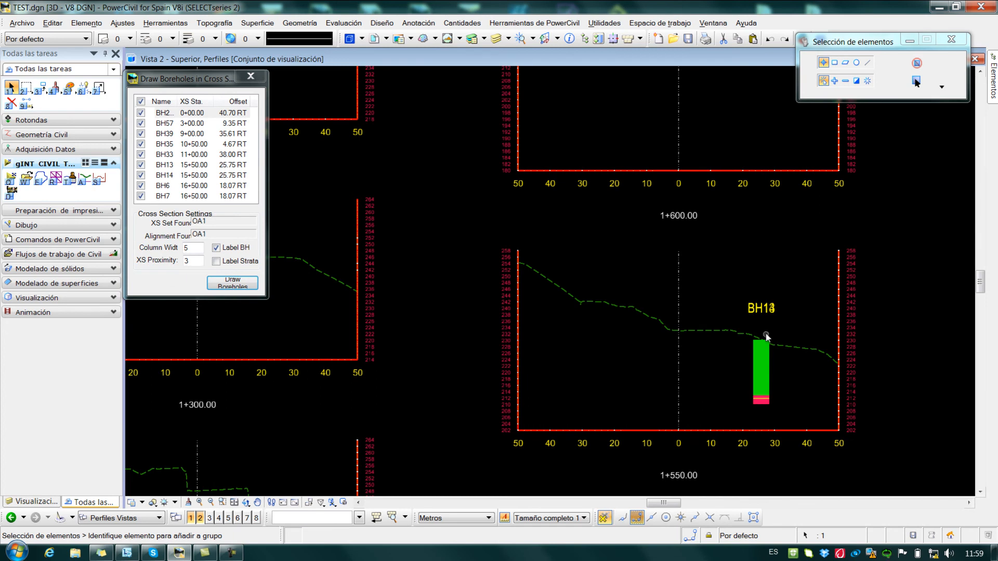
left_click_drag(759, 307, 787, 320)
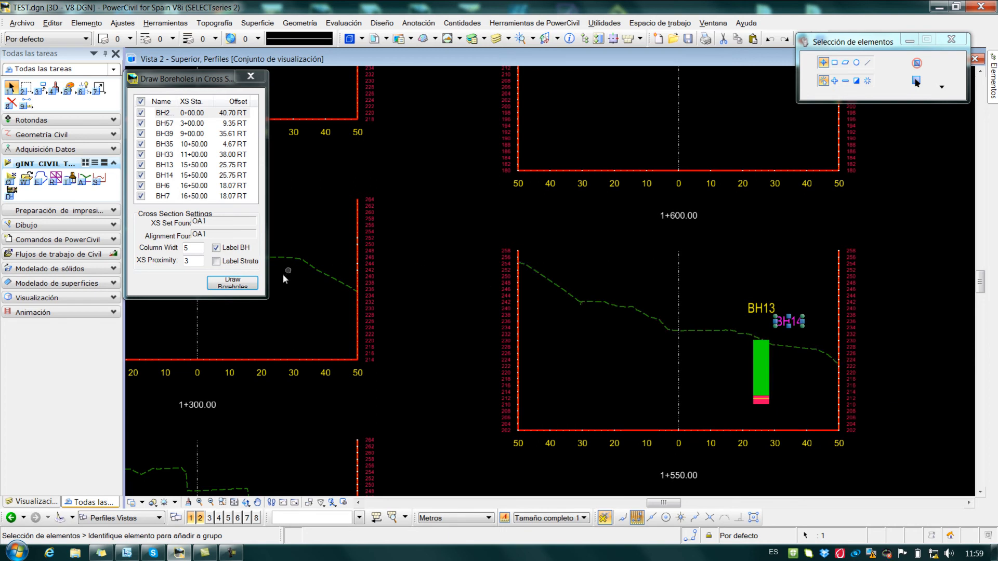
left_click(258, 79)
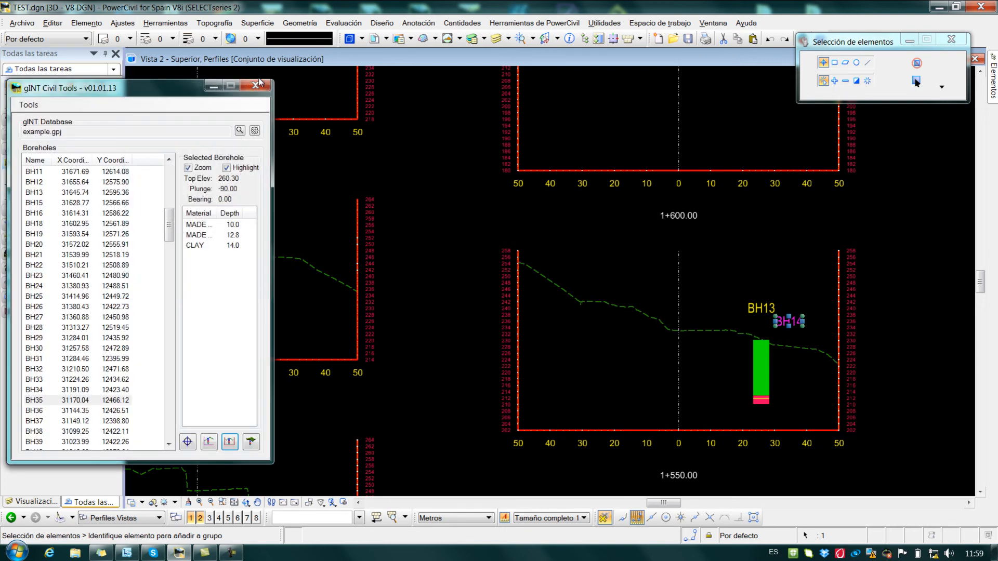
Step: Check the BH6 and BH7 labels in the 1+650.00 cross section and minimize View 2 to return to the plan
scroll(611, 229, "down", 5)
middle_click_drag(671, 182, 657, 305)
key("Escape")
scroll(646, 177, "up", 3)
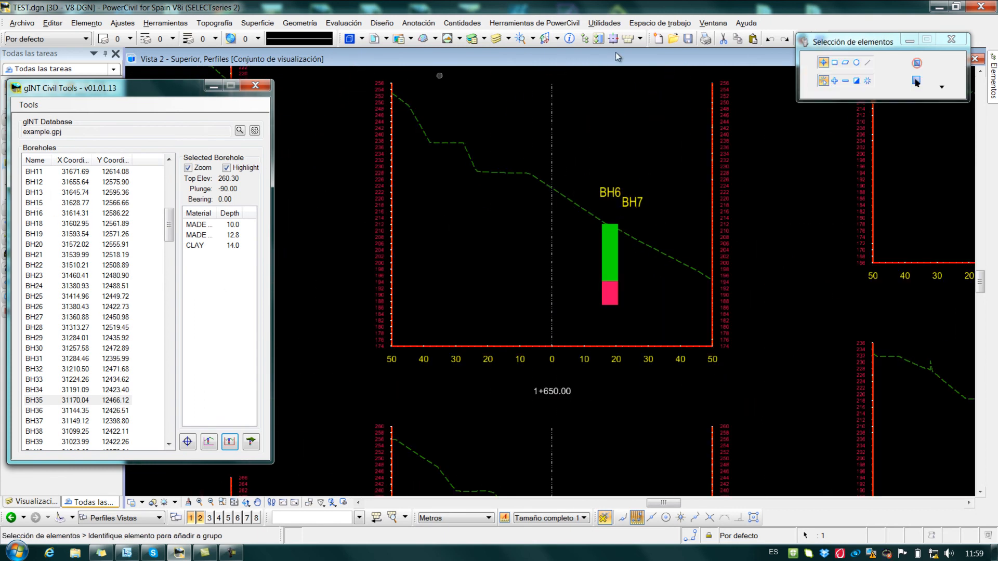
left_click_drag(855, 48, 852, 86)
left_click(934, 59)
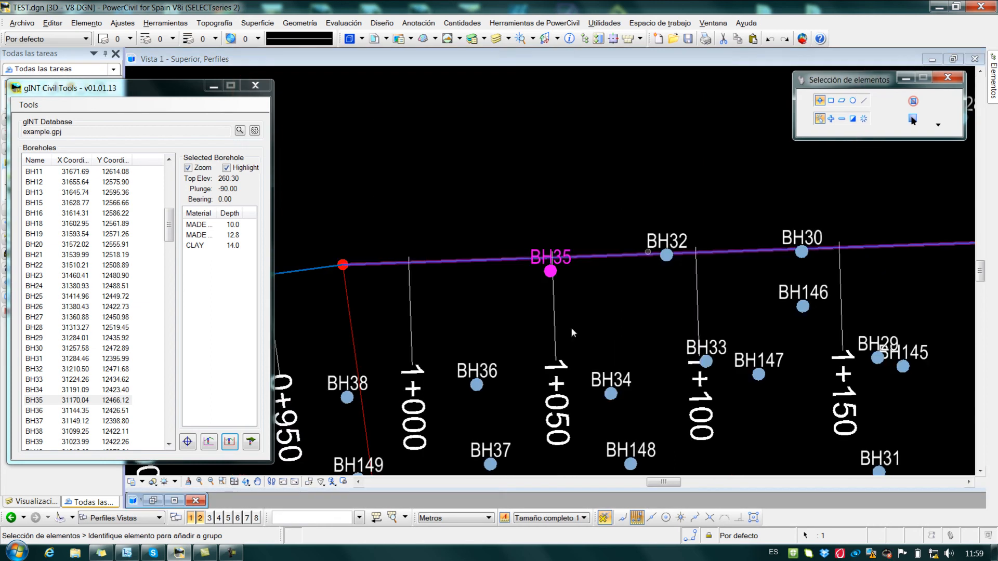
Step: Locate borehole BH6 in the plan from the borehole list and examine its position with BH7 near station 1+650
left_click_drag(165, 240, 173, 192)
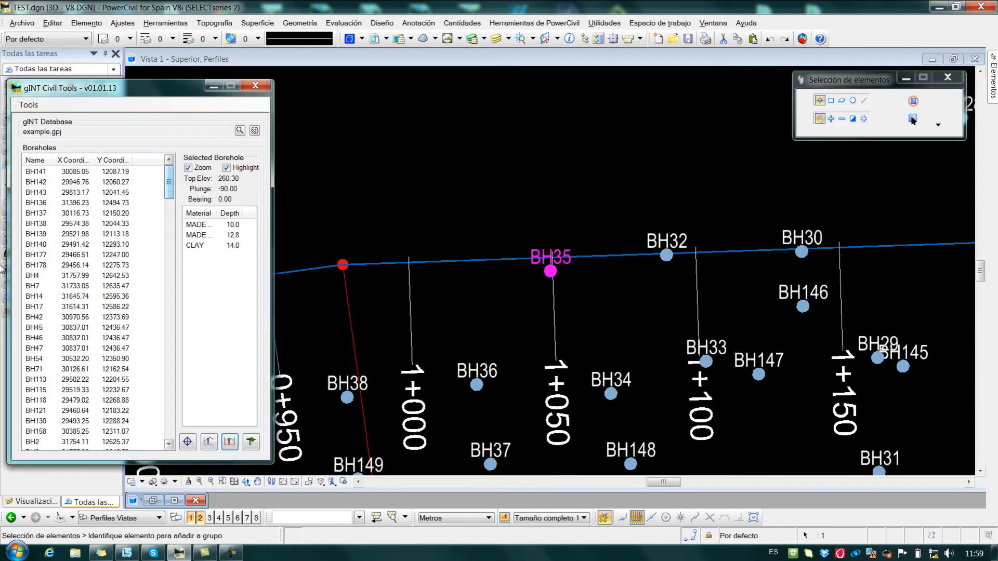
mouse_move(169, 182)
left_mouse_down()
mouse_move(164, 294)
mouse_move(160, 194)
left_mouse_up()
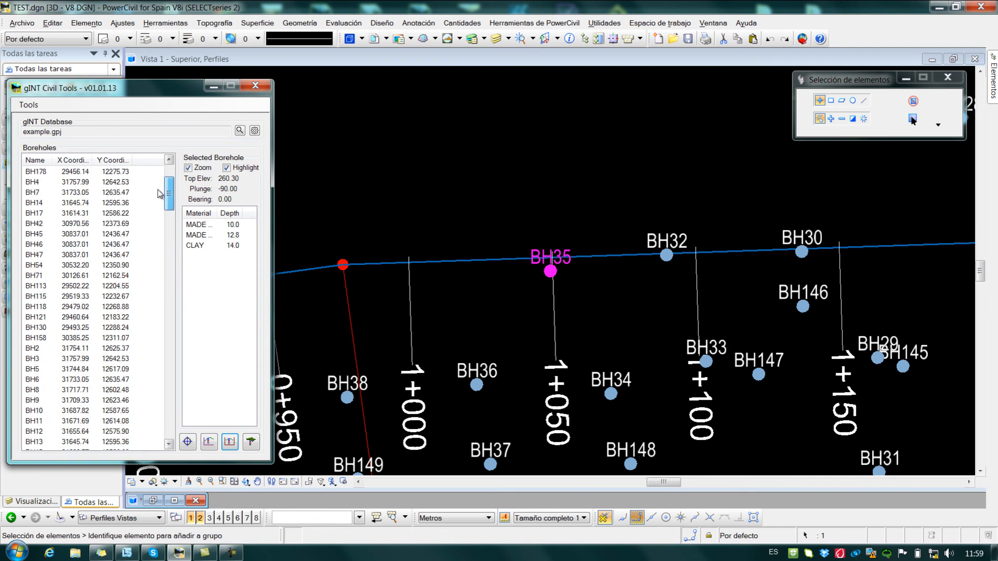
left_click(33, 379)
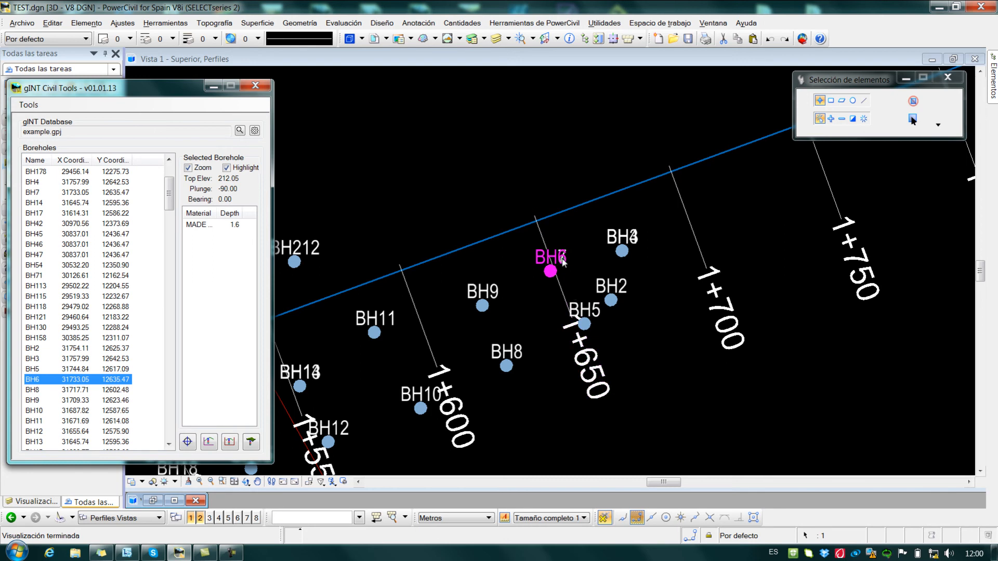
scroll(552, 268, "up", 2)
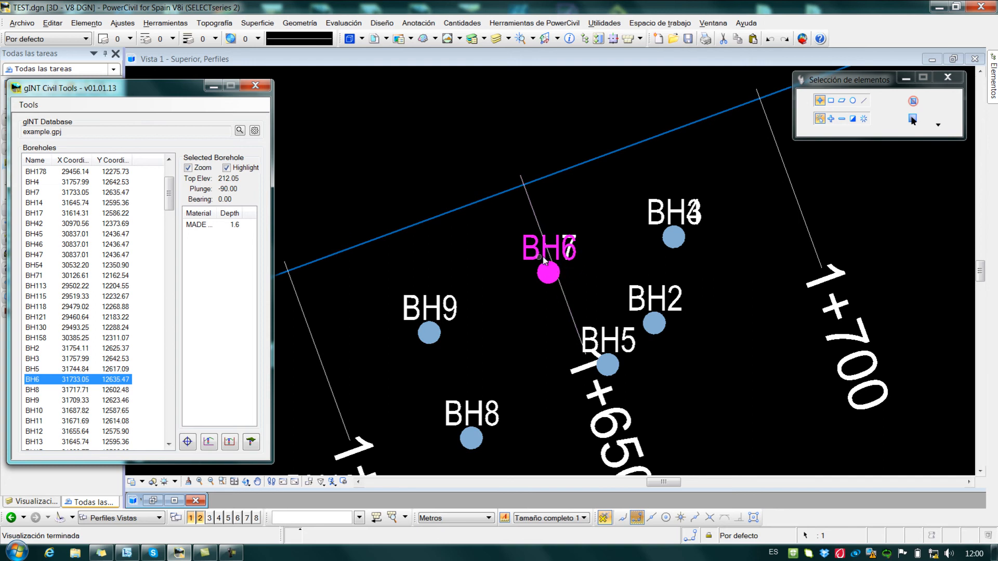
mouse_move(556, 274)
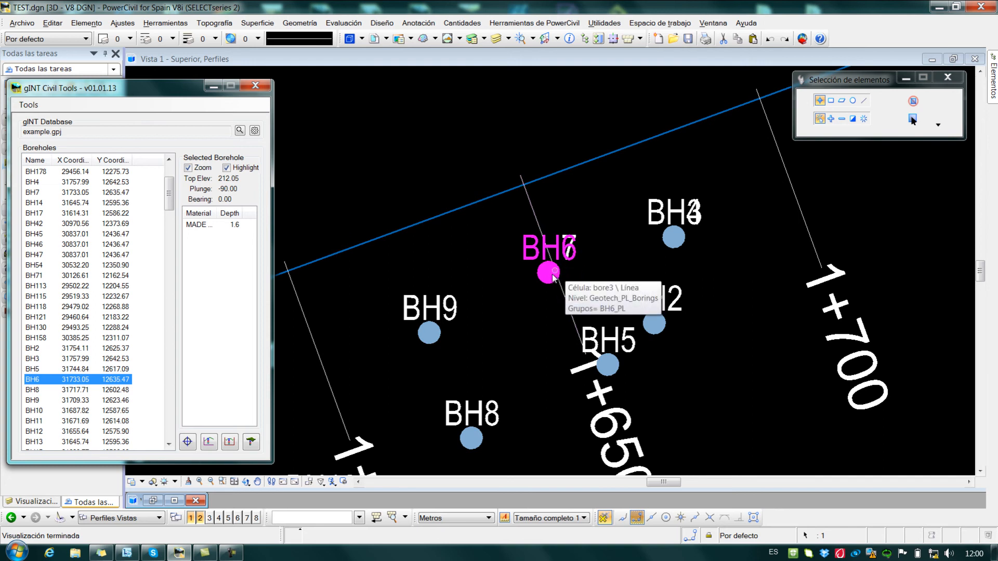
scroll(519, 342, "down", 2)
scroll(520, 339, "down", 3)
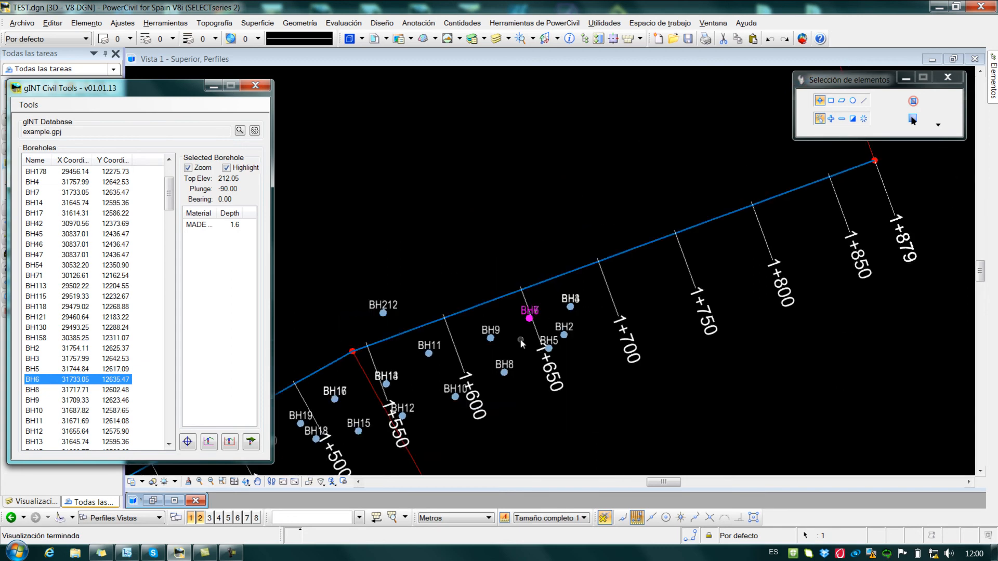
scroll(507, 359, "up", 2)
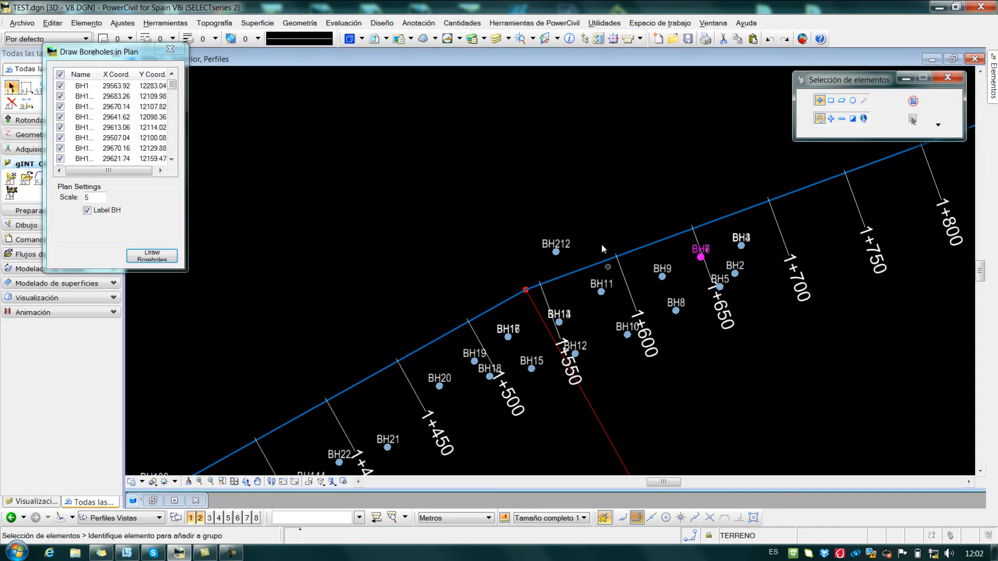
Step: Close the plan borehole dialog and examine the boreholes drawn along the alignment, including BH40 near station 0+850
left_click(170, 49)
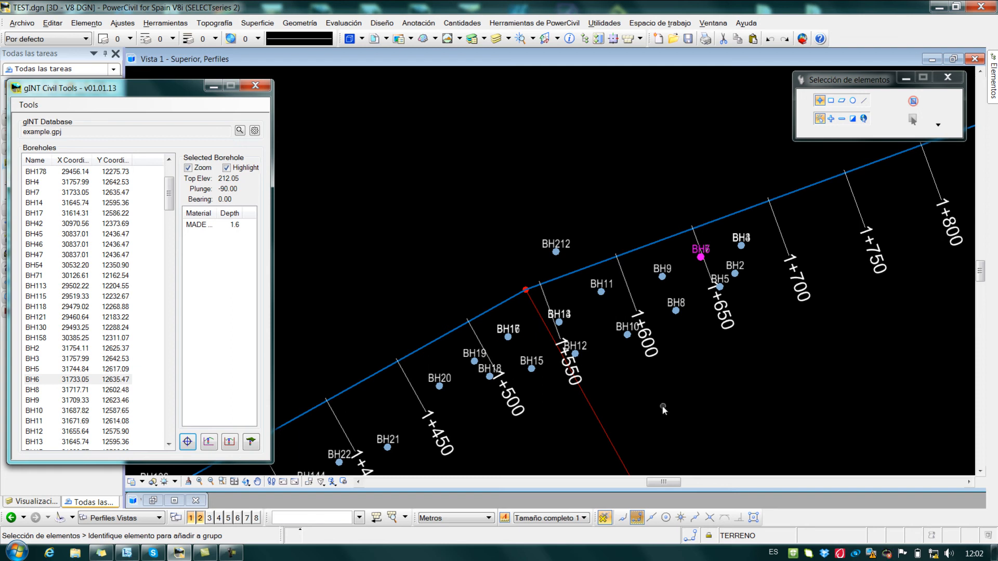
scroll(662, 406, "down", 5)
middle_click_drag(598, 439, 805, 338)
key("Escape")
scroll(512, 387, "up", 5)
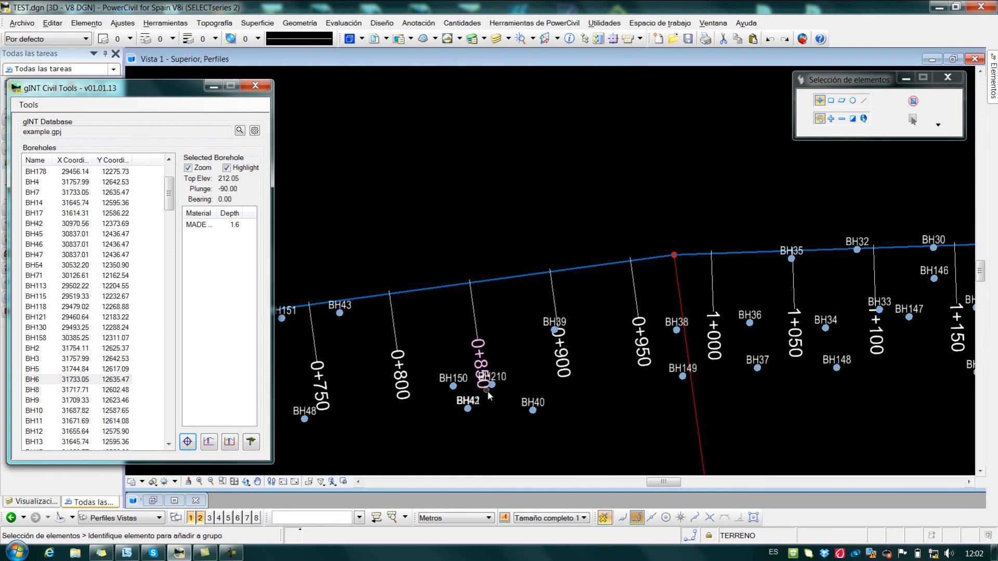
mouse_move(531, 415)
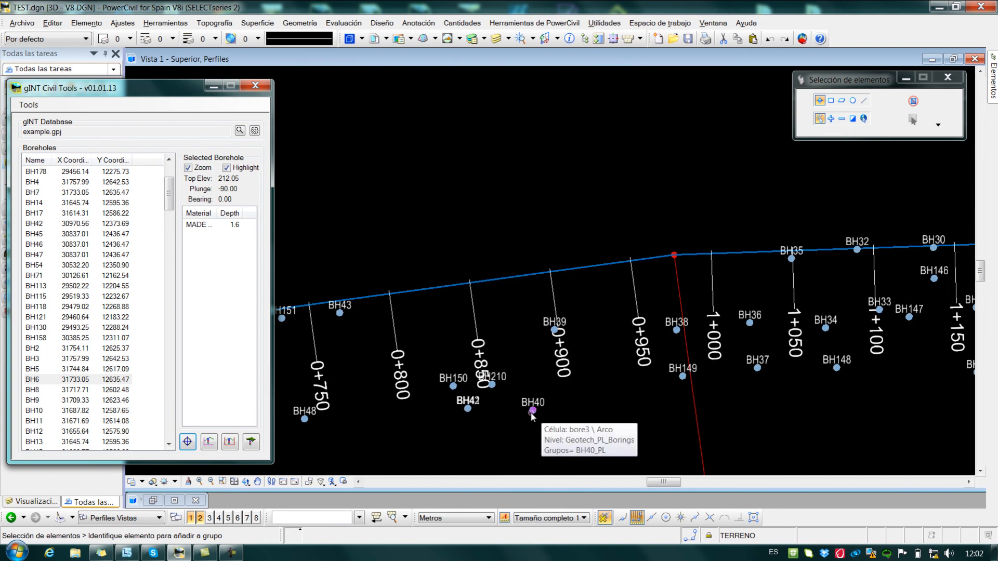
scroll(529, 444, "down", 8)
middle_click_drag(410, 290, 451, 315)
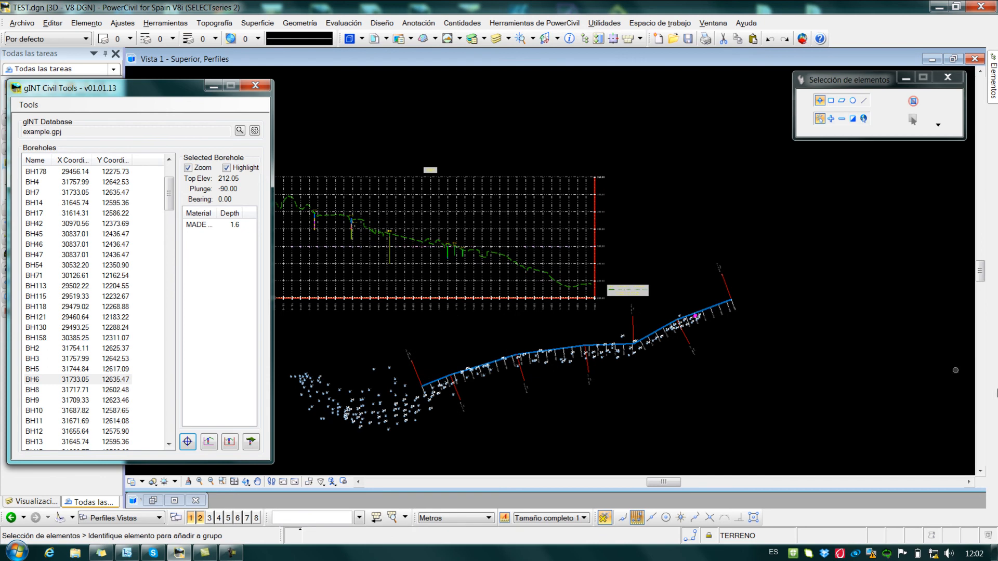
Step: Switch to the saved views of the 3DBoreholes model
left_click(116, 520)
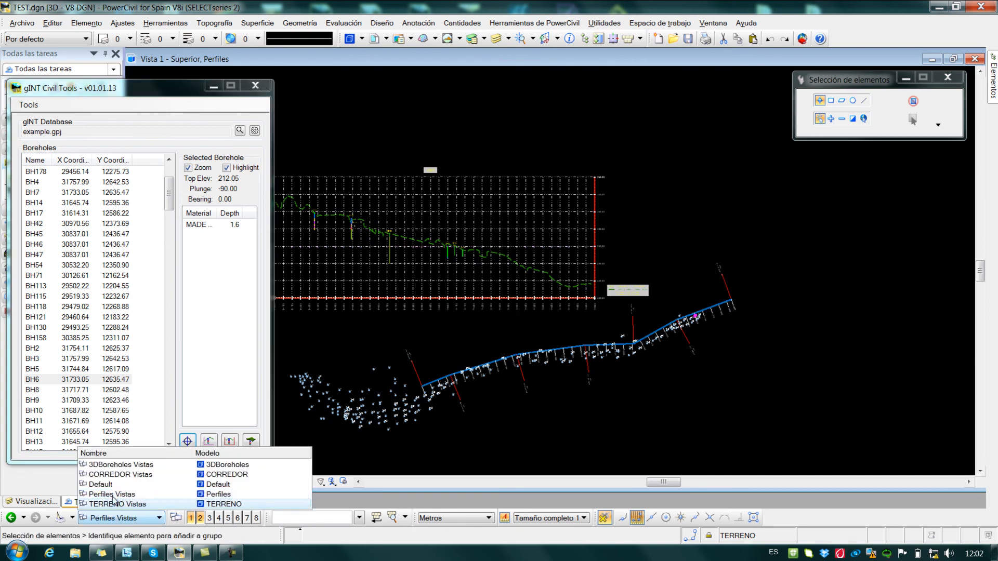
left_click(114, 466)
scroll(591, 370, "up", 5)
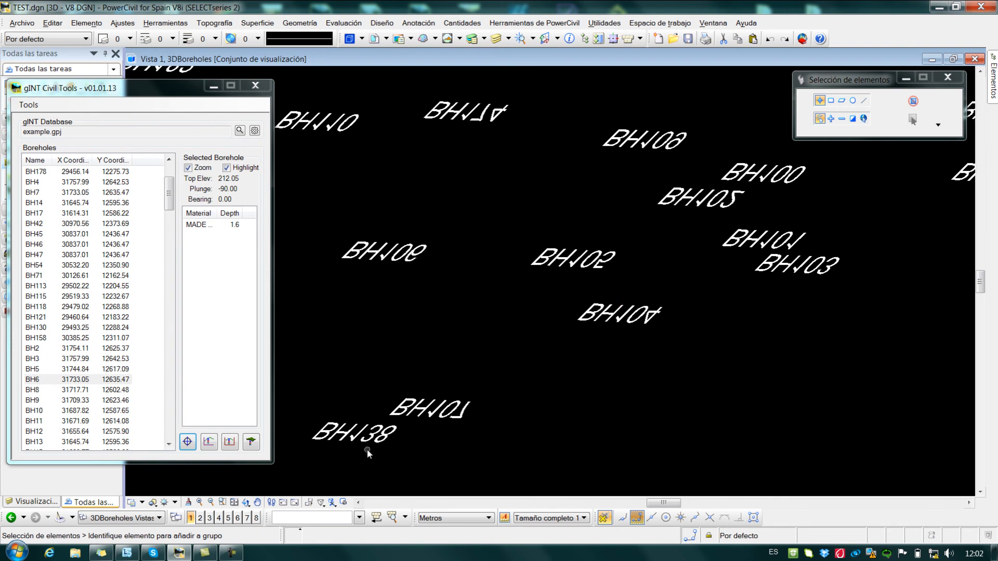
Step: Fit the 3DBoreholes view to all boreholes and orient it to plan, focusing on the labels around BH160
left_click(247, 503)
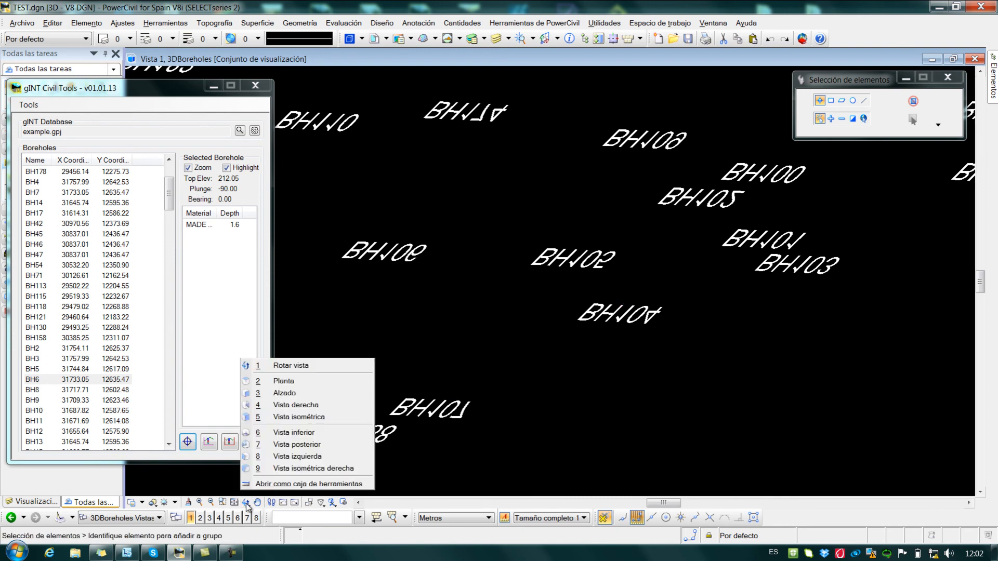
left_click(290, 365)
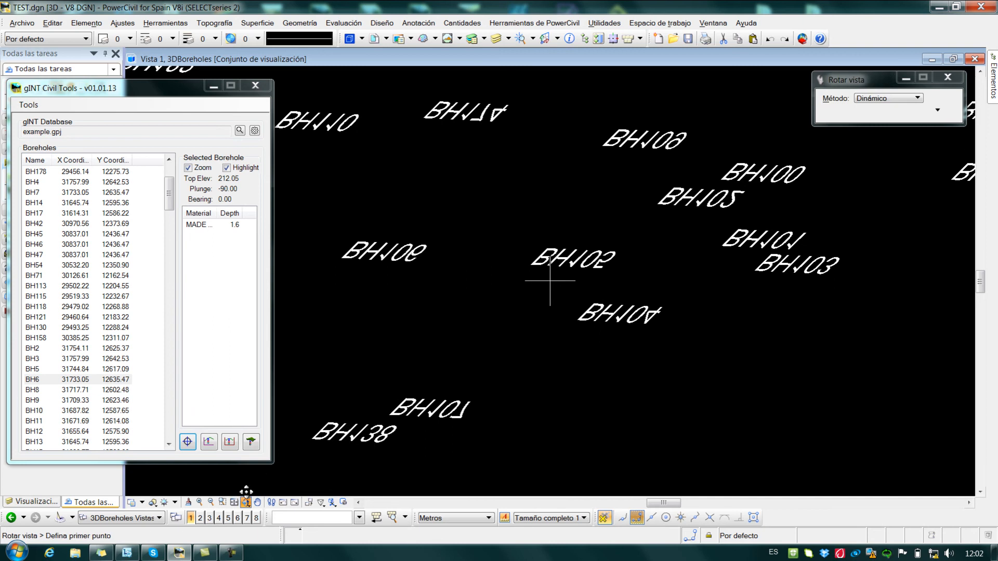
left_click(234, 502)
left_click(246, 502)
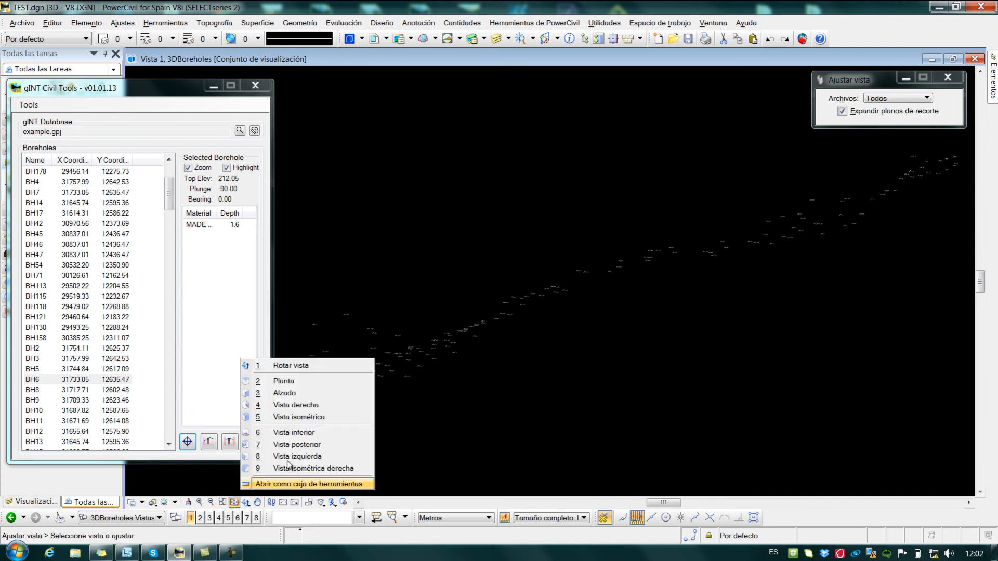
left_click(284, 381)
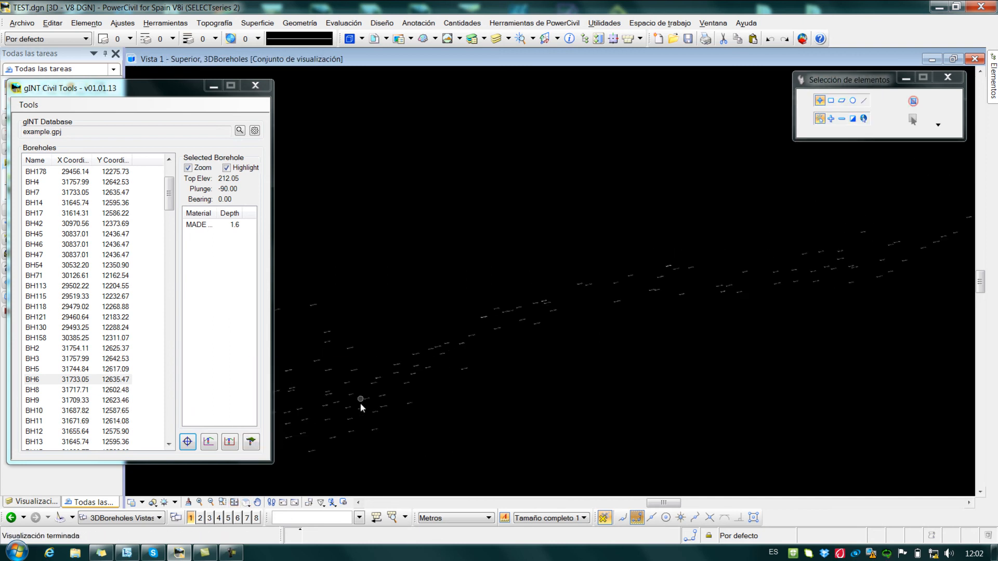
scroll(363, 407, "up", 3)
scroll(476, 410, "up", 2)
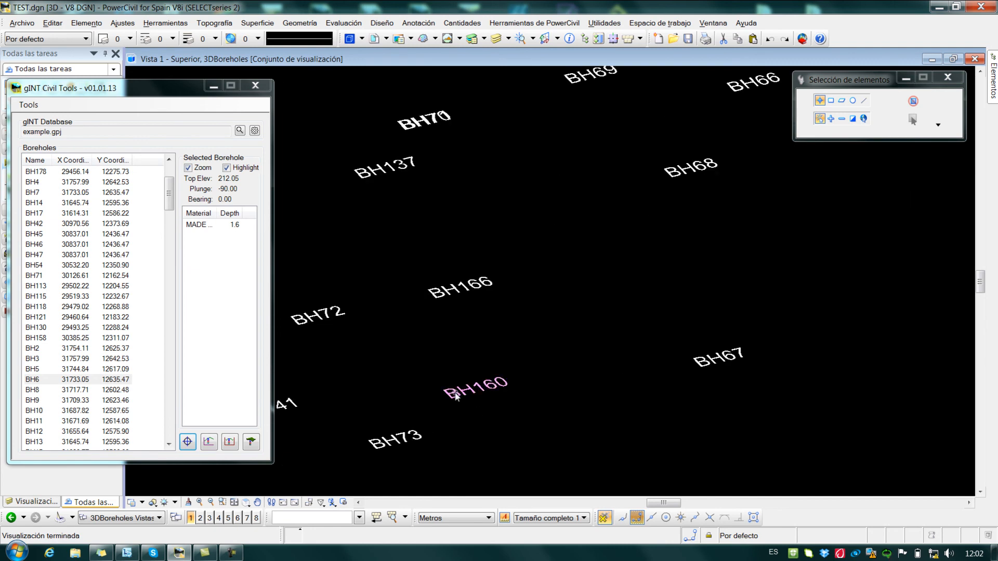
mouse_move(455, 396)
Step: Draw all boreholes in 3D with a column diameter of 5 and view-independent borehole labels
left_click(251, 443)
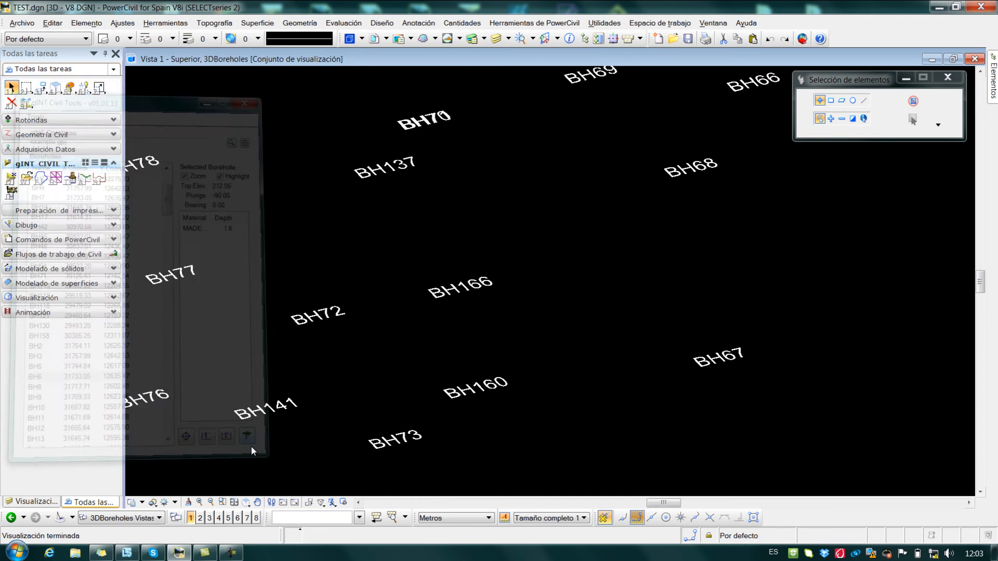
left_click_drag(96, 54, 184, 38)
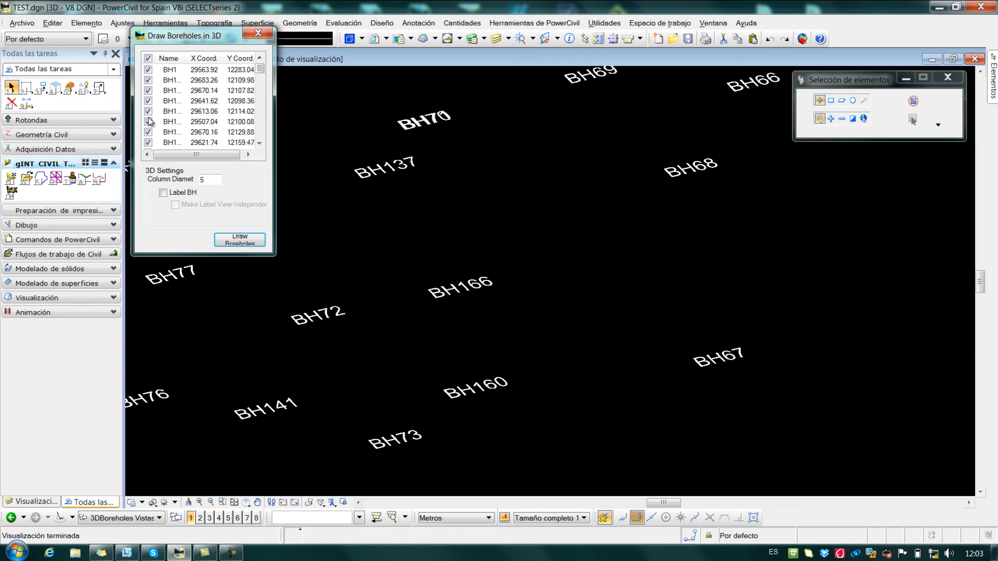
left_click_drag(216, 180, 184, 182)
left_click(164, 193)
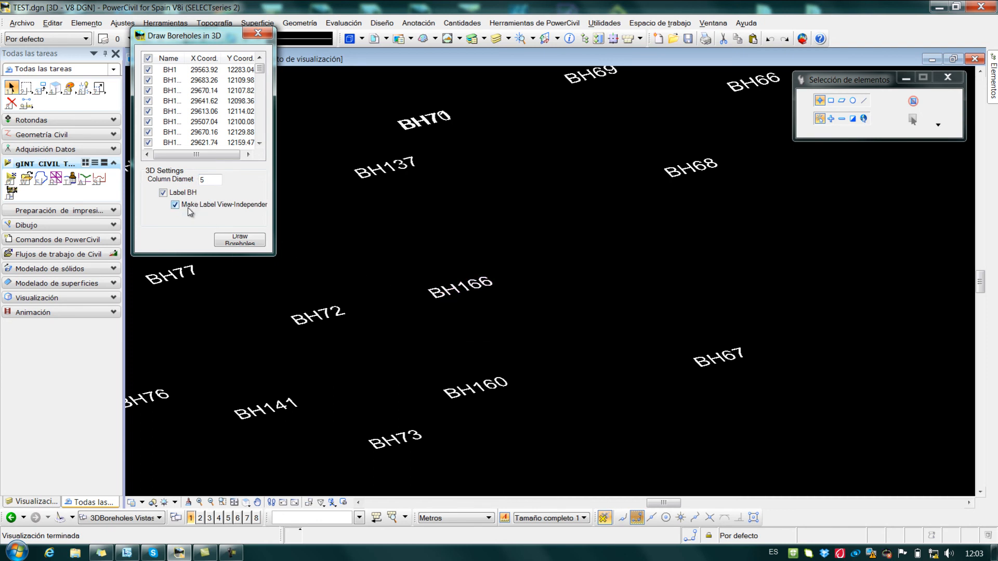
left_click(240, 241)
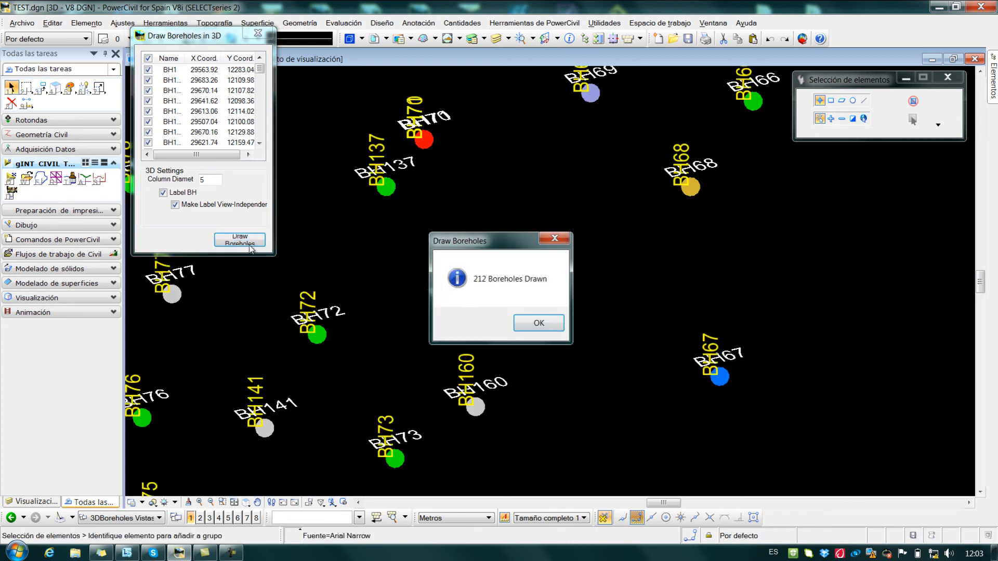
left_click(538, 323)
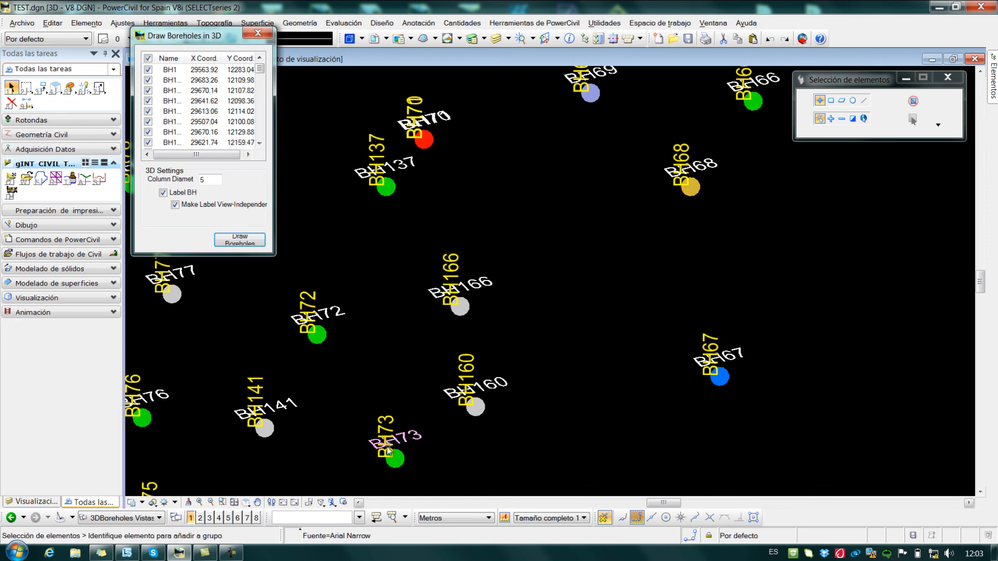
Step: Rotate the fitted 3D view and examine the borehole columns and their labels along the route
mouse_move(398, 470)
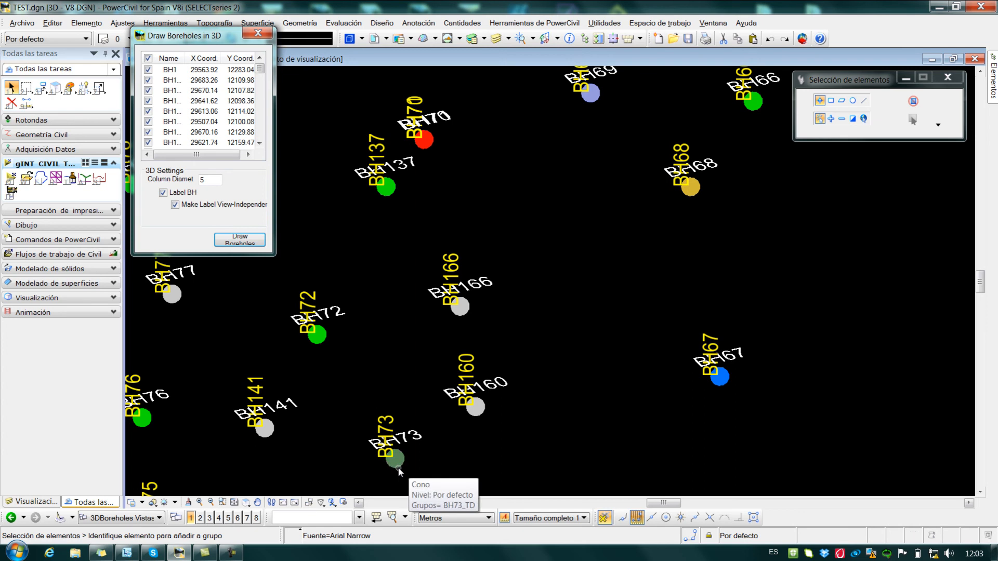
left_click(234, 502)
left_click_drag(247, 504, 316, 367)
left_click(351, 392)
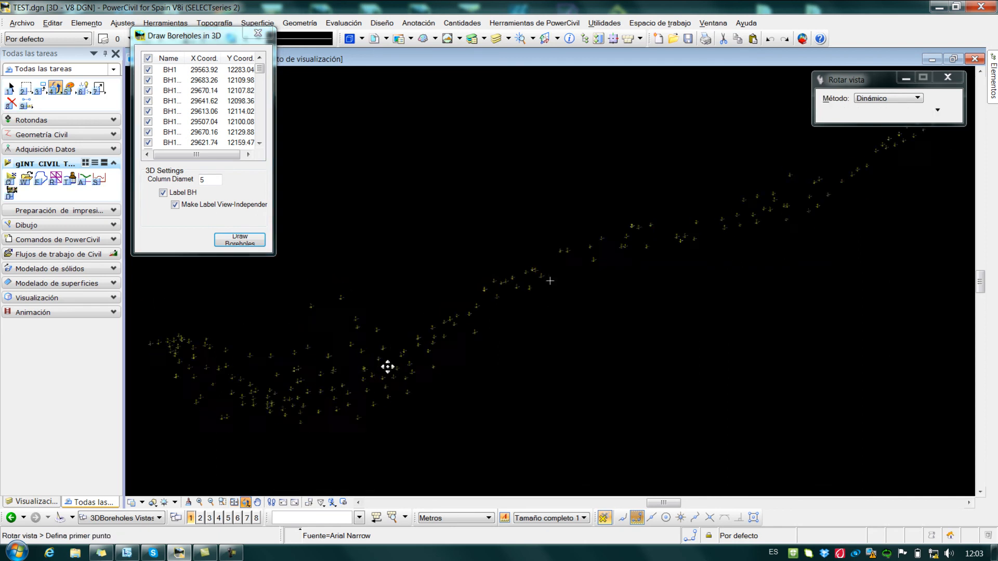
scroll(374, 362, "up", 3)
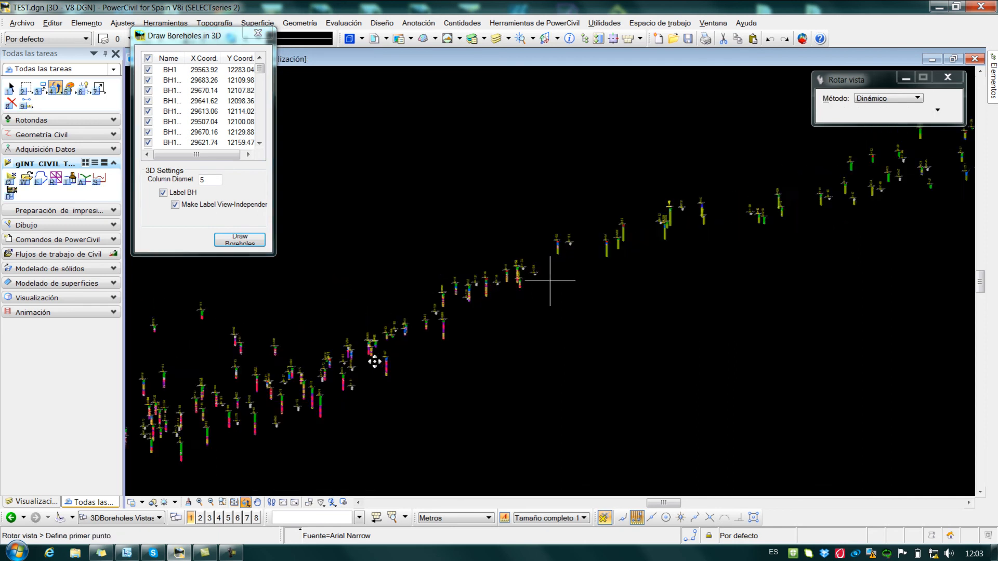
middle_click_drag(250, 384, 677, 277)
middle_click_drag(418, 406, 559, 356)
left_click_drag(456, 389, 466, 360)
scroll(504, 323, "up", 3)
scroll(504, 323, "down", 3)
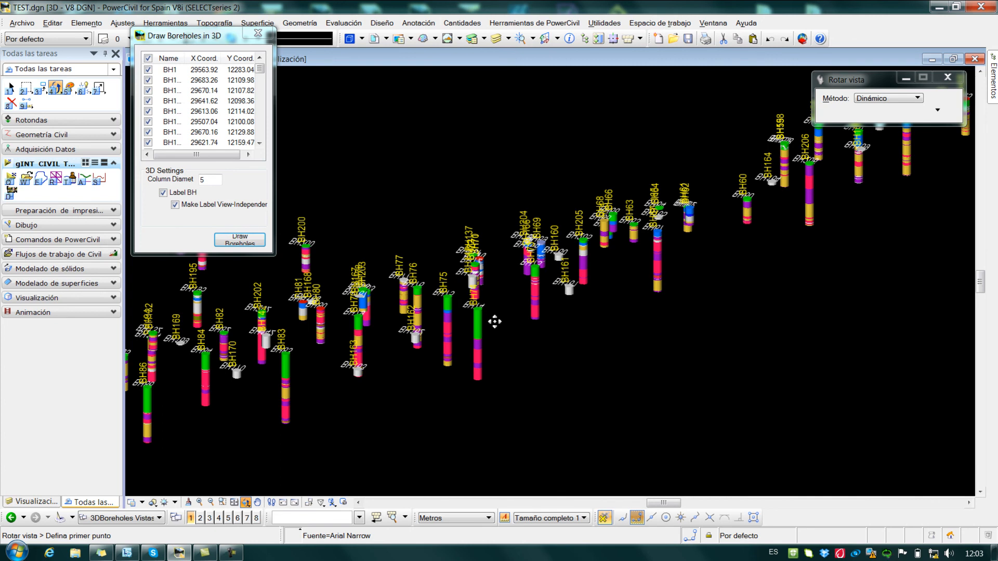
scroll(495, 322, "up", 3)
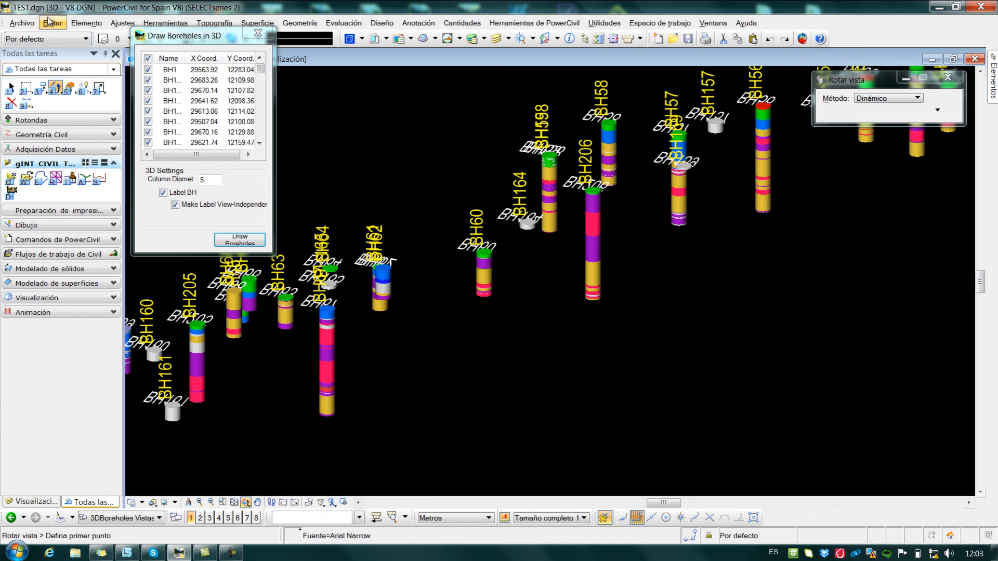
Step: Return to element selection and inspect the individual strata of the BH206 column
right_click(442, 128)
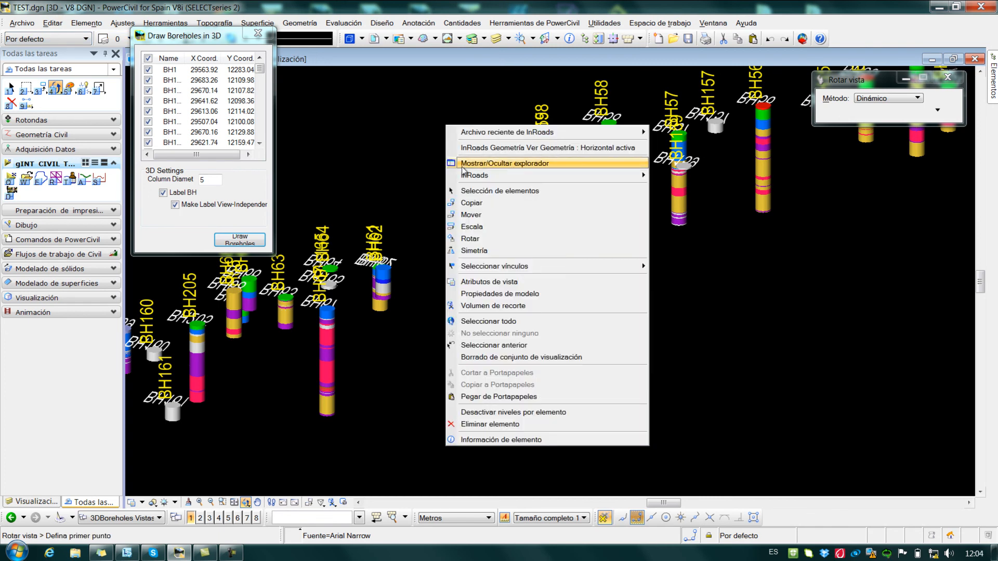
left_click(467, 191)
scroll(615, 204, "up", 4)
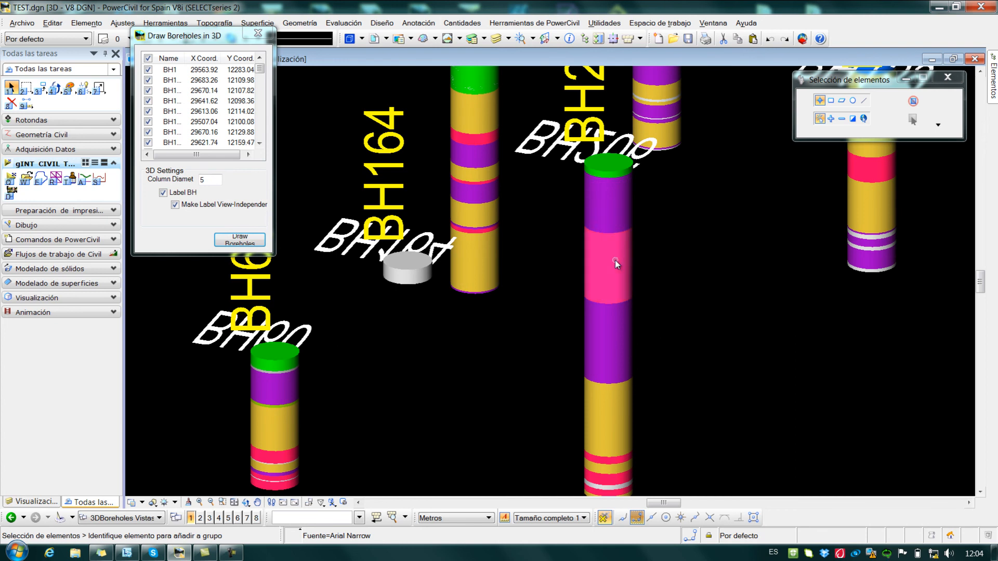
mouse_move(610, 403)
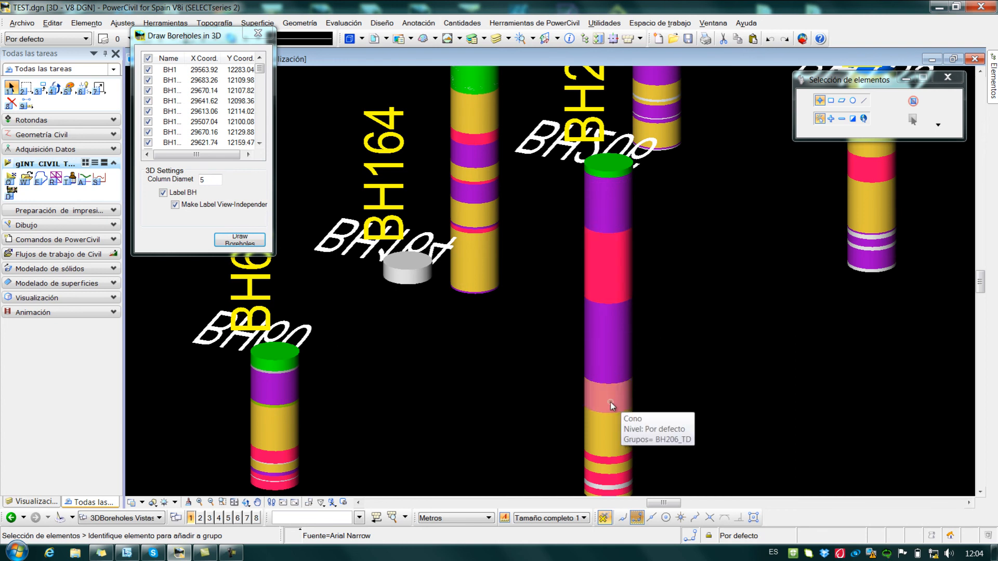
scroll(590, 386, "down", 6)
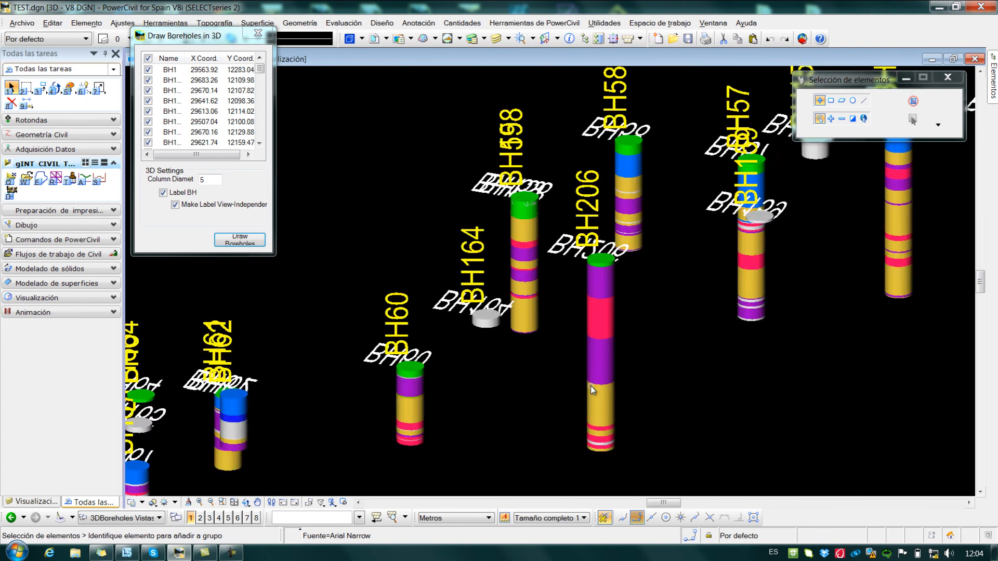
Step: Examine the 3D borehole columns and labels in the cluster from BH83 to BH109 at the start of the route
middle_click_drag(438, 457, 648, 337)
middle_click_drag(233, 432, 484, 350)
key("Escape")
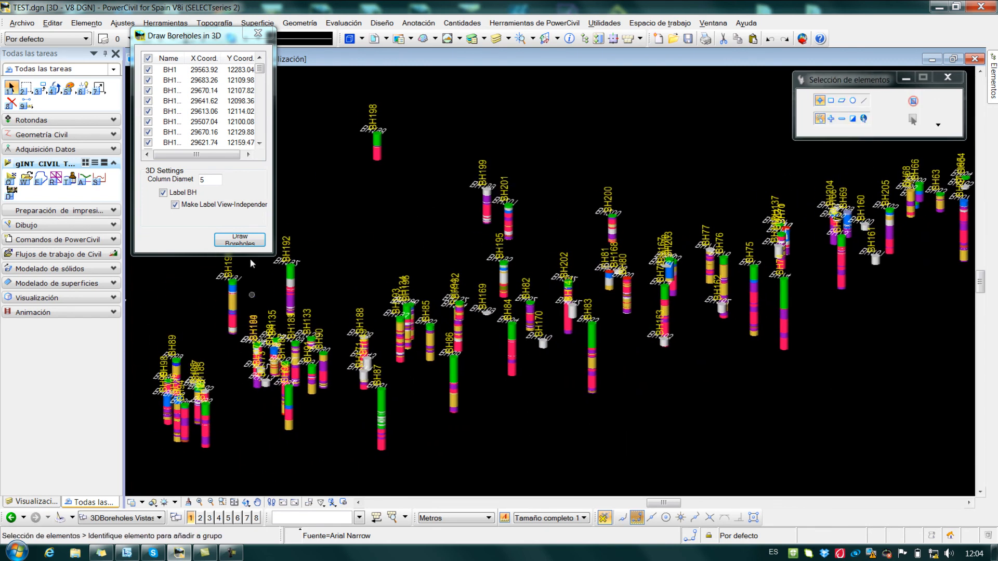
scroll(199, 434, "up", 2)
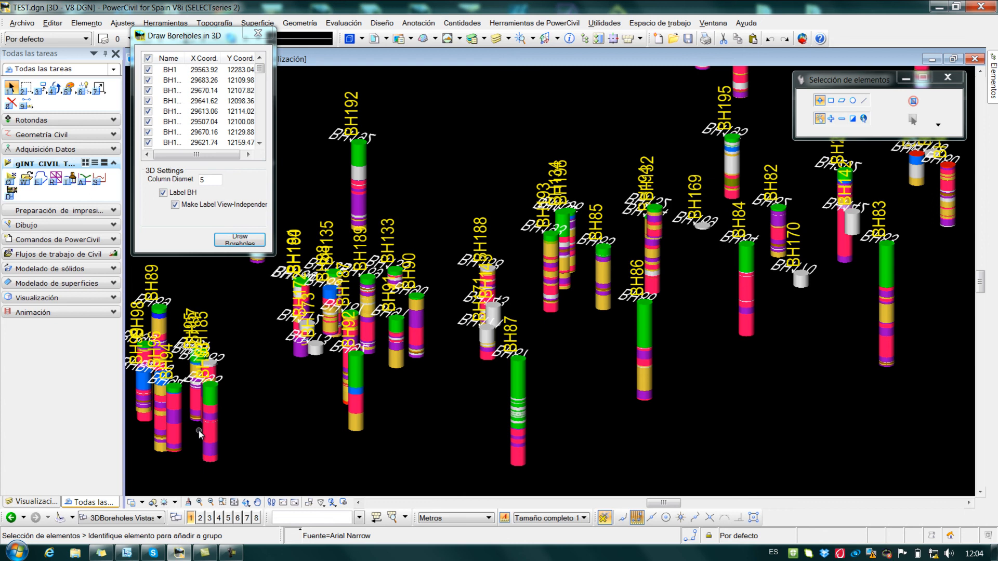
scroll(306, 422, "up", 3)
scroll(310, 420, "down", 3)
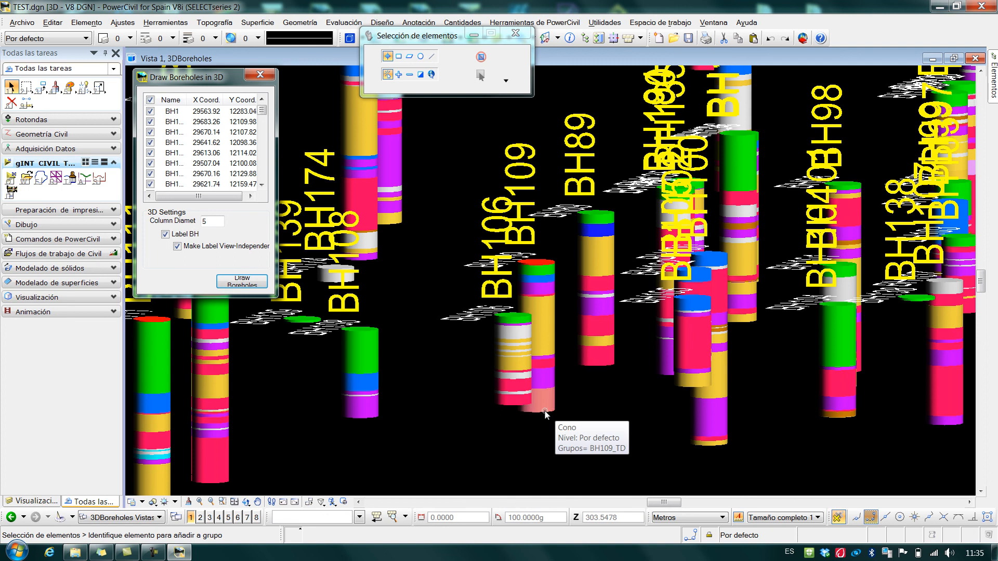
Step: Open the element information of the lowest stratum in the BH109 column
left_click(545, 414)
right_click(545, 410)
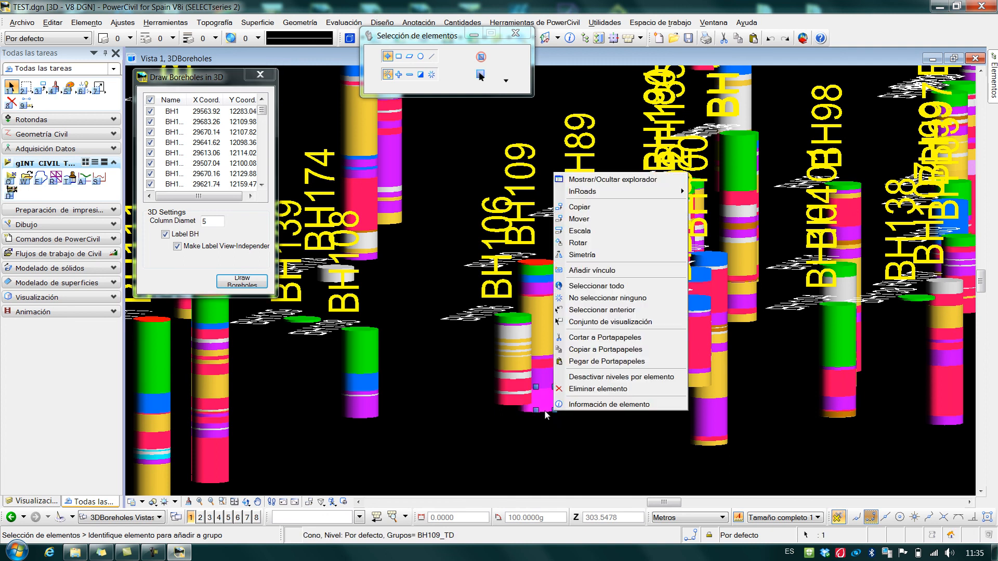
left_click(617, 404)
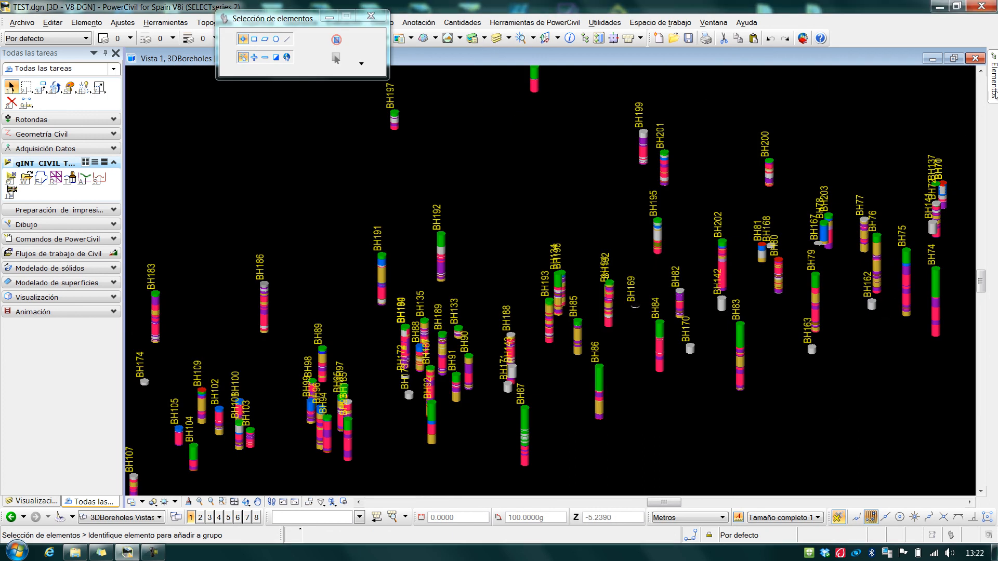
Step: Browse the active model's Borehole category in the Elements explorer, collapse it and select the Stratum category
mouse_move(993, 91)
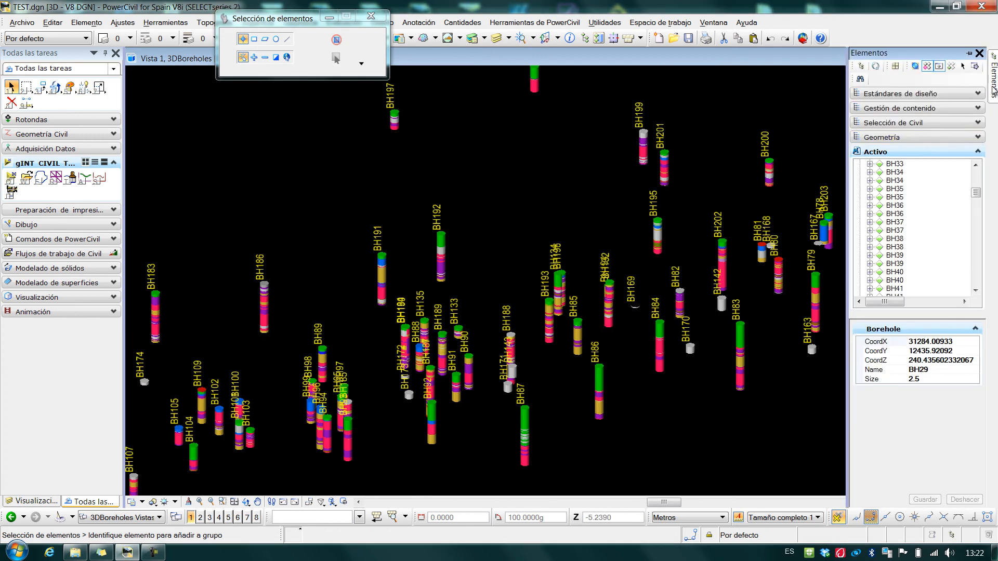
left_click(876, 154)
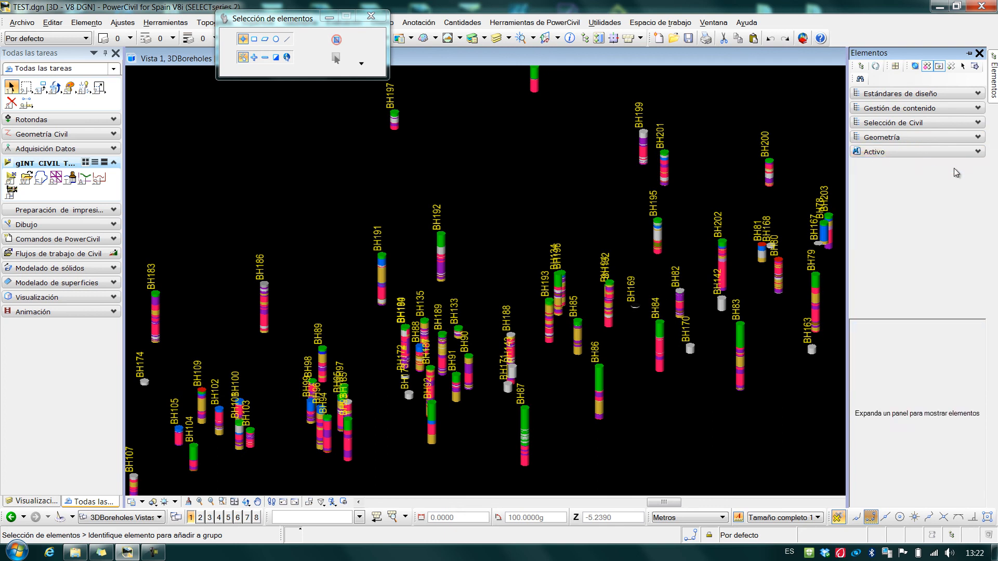
left_click(886, 151)
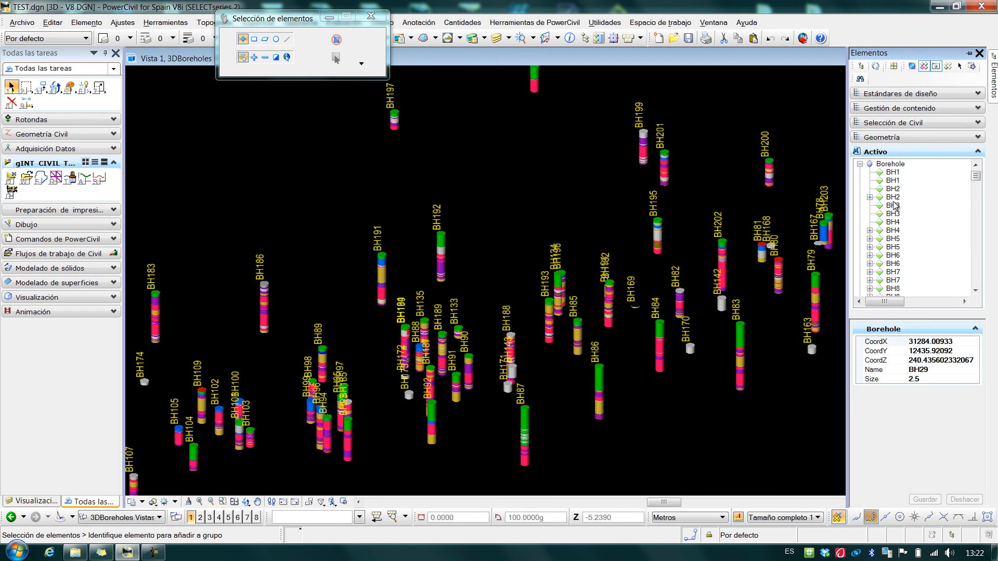
left_click(860, 164)
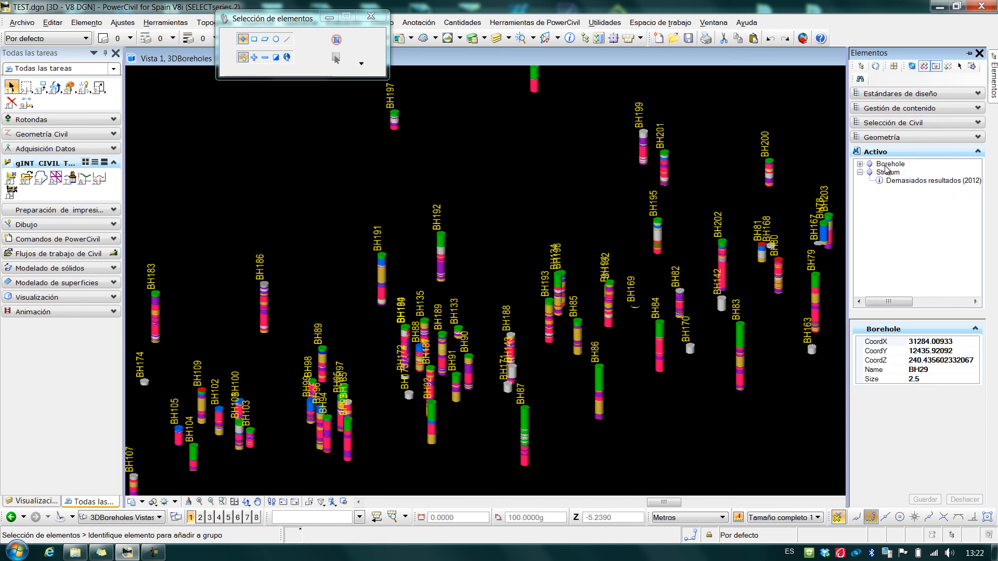
double_click(882, 174)
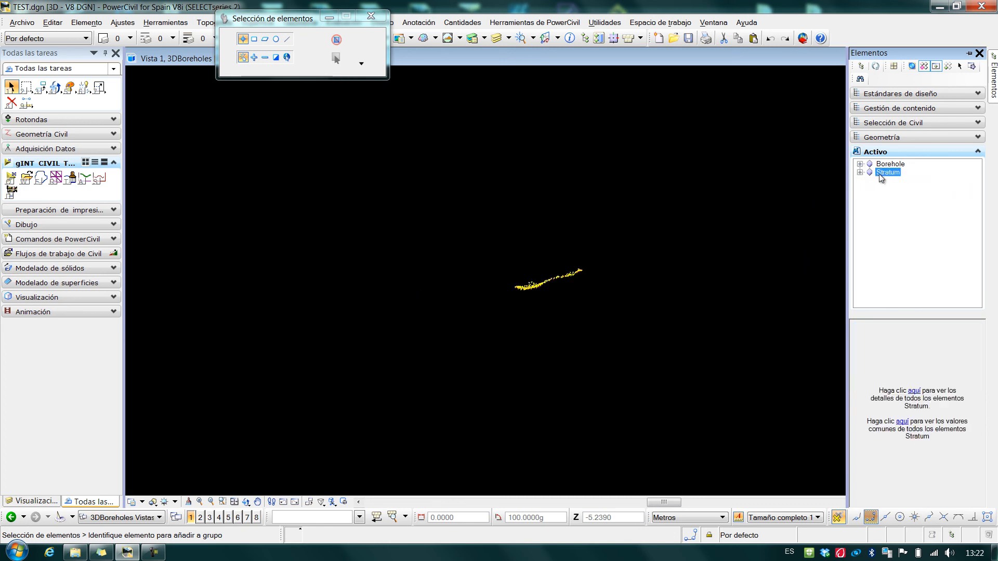
Step: Examine the strata of the 3D boreholes along the route while the Stratum category is selected
scroll(814, 214, "up", 2)
scroll(320, 347, "up", 6)
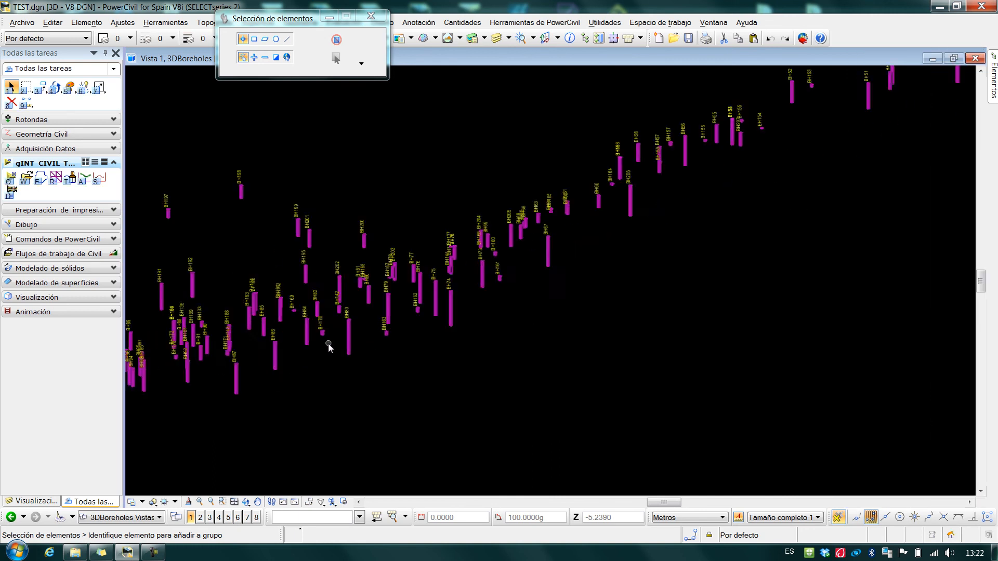
scroll(361, 313, "up", 2)
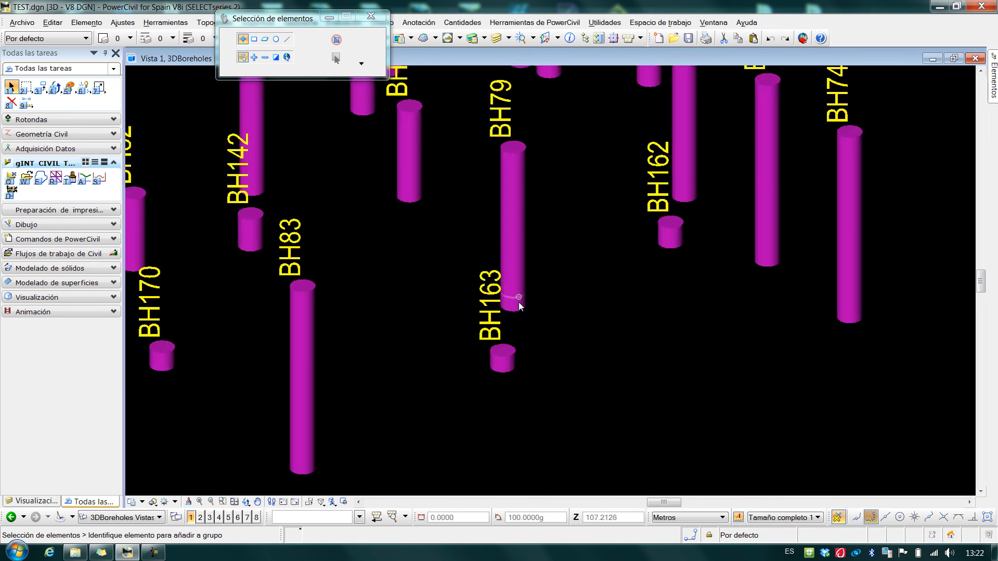
scroll(519, 304, "down", 3)
scroll(707, 330, "down", 4)
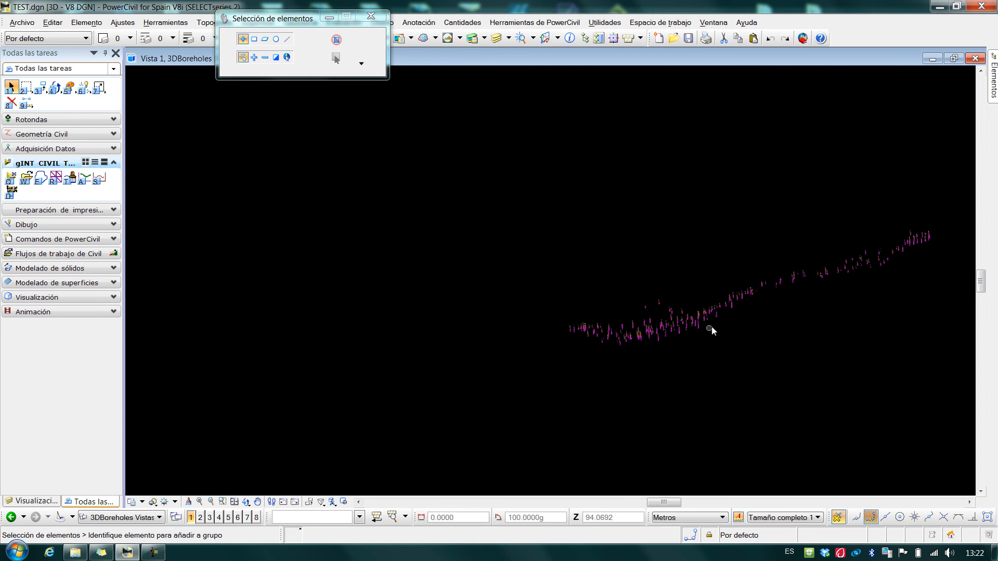
scroll(909, 247, "up", 5)
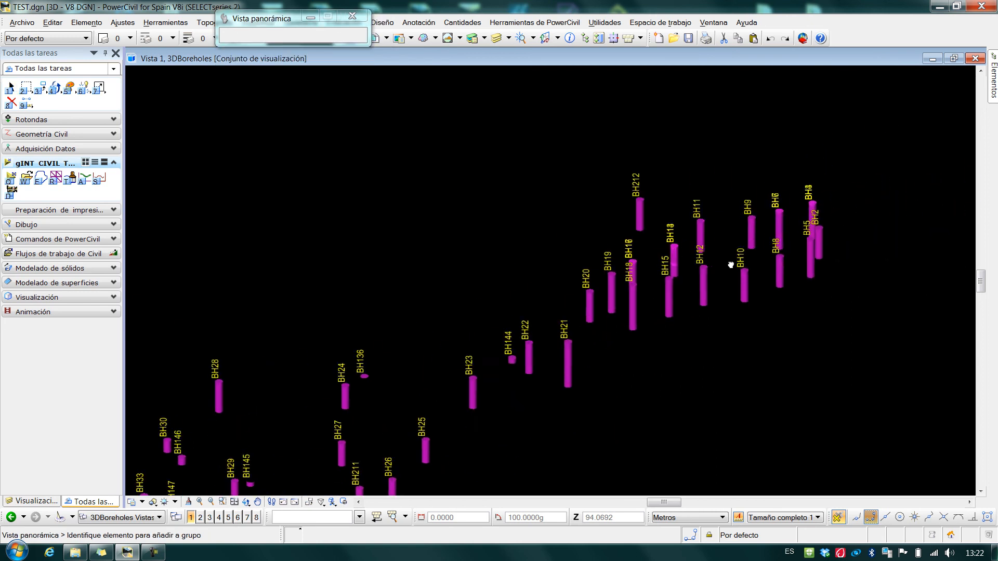
Step: Expand the Borehole category in the Elements explorer and locate boreholes BH1, BH2 and BH8 in the 3D view through their entries
mouse_move(994, 96)
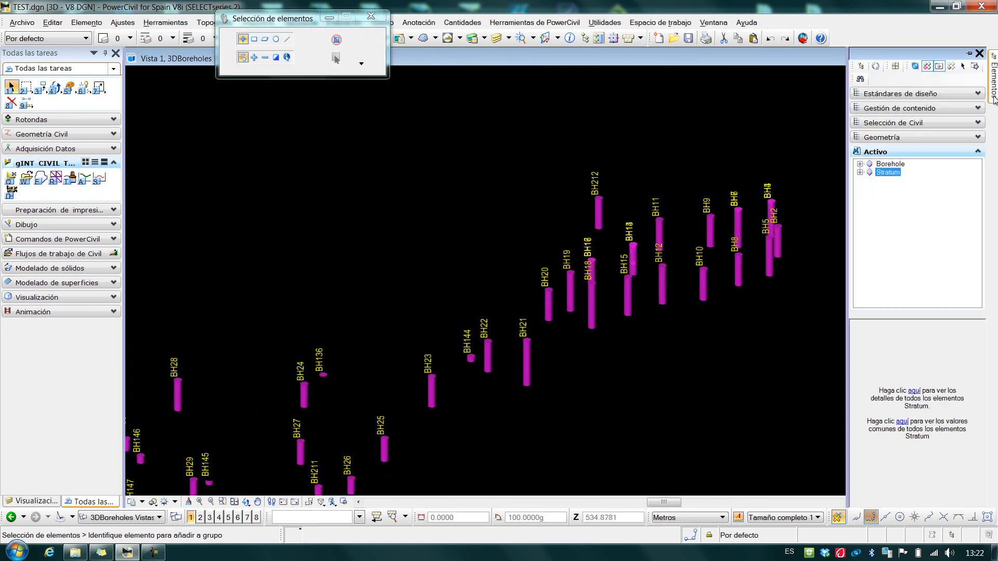
left_click(887, 164)
left_click(859, 164)
left_click(893, 180)
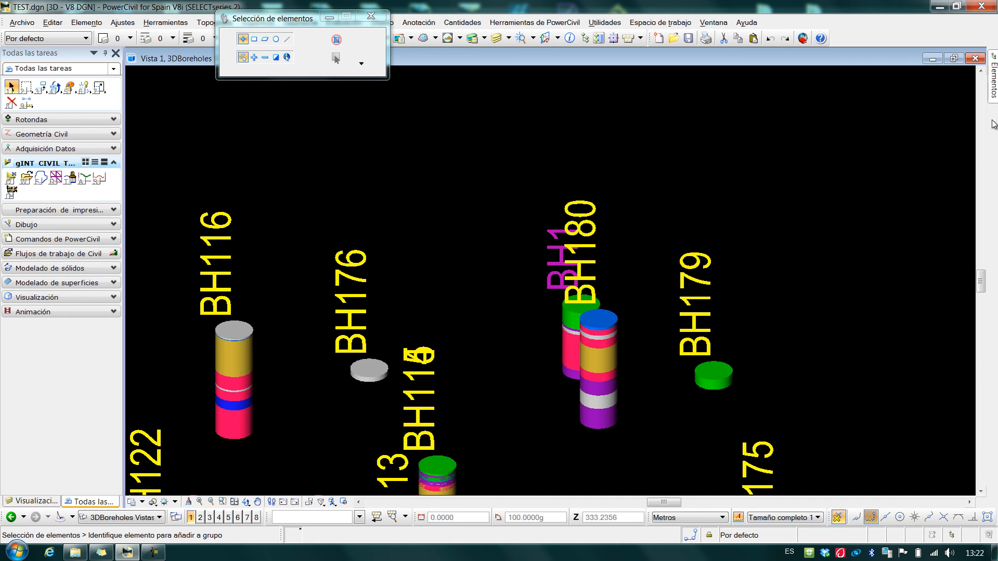
mouse_move(993, 96)
left_click(894, 191)
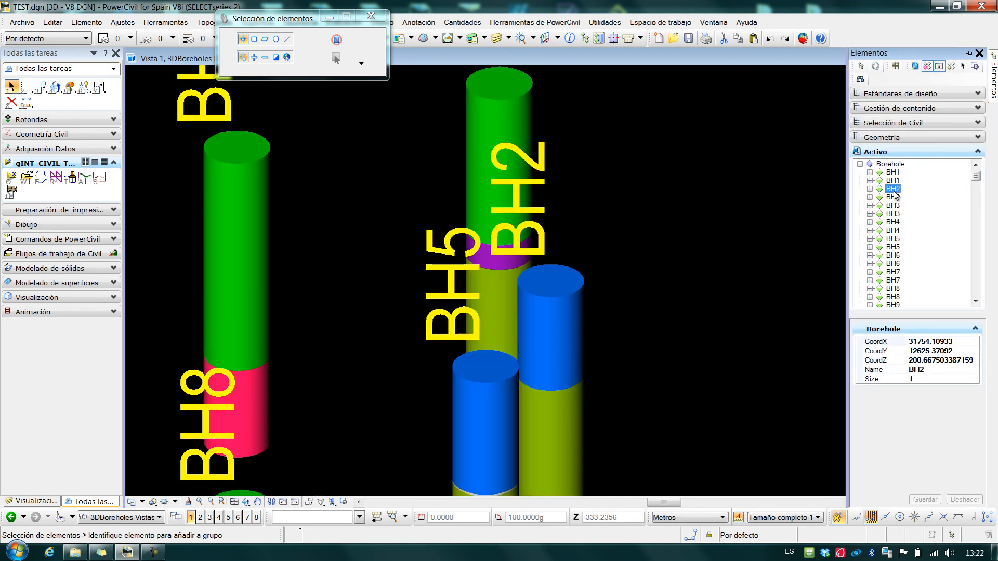
left_click(893, 297)
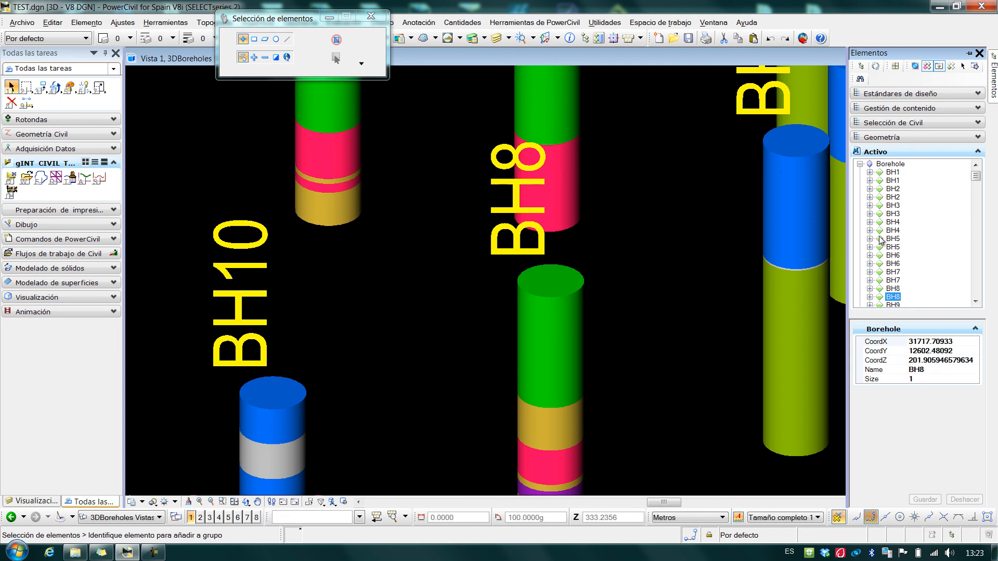
Step: Open and widen the element details table, list boreholes BH1 through BH8 in it, and close it
left_click(894, 66)
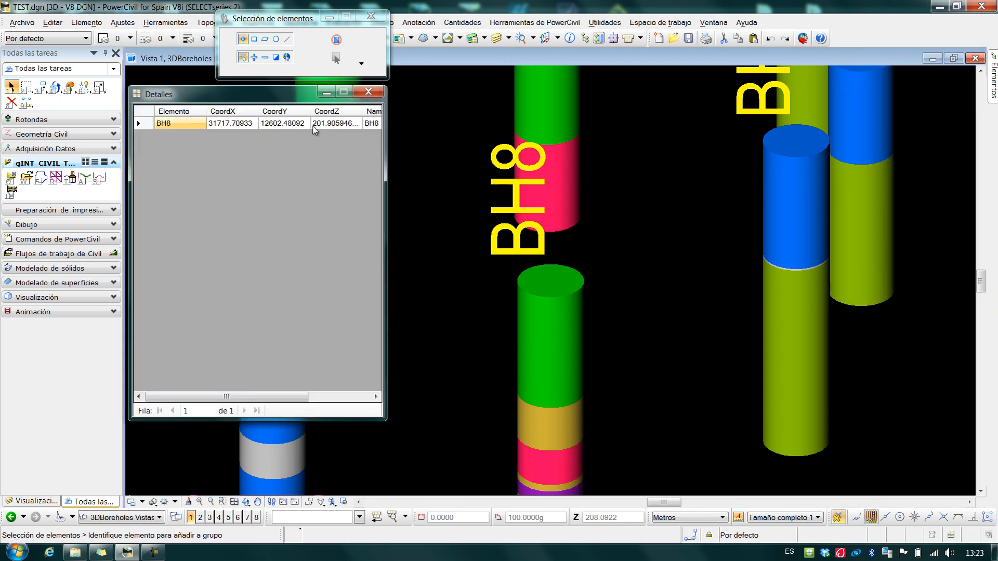
left_click_drag(386, 145, 457, 146)
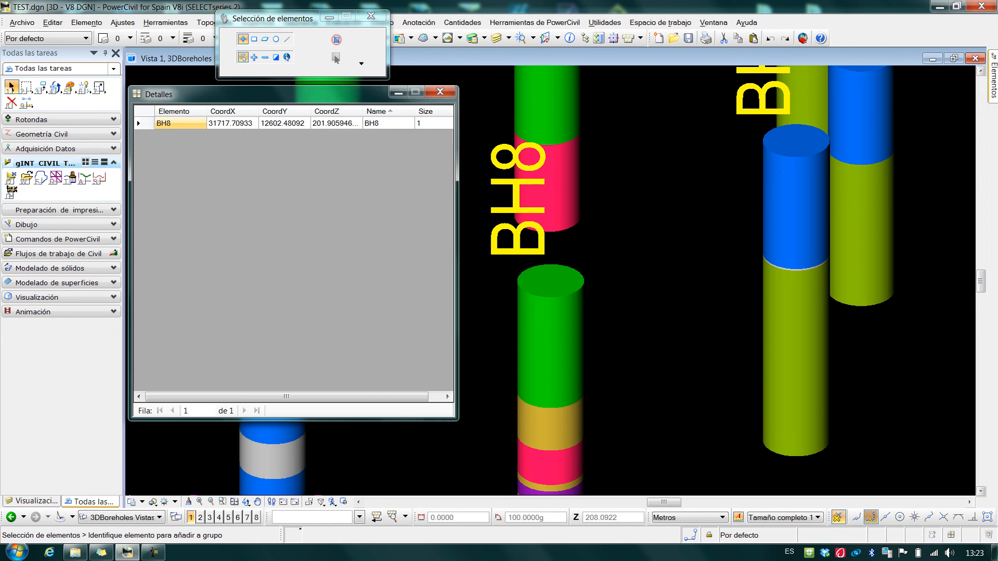
mouse_move(993, 78)
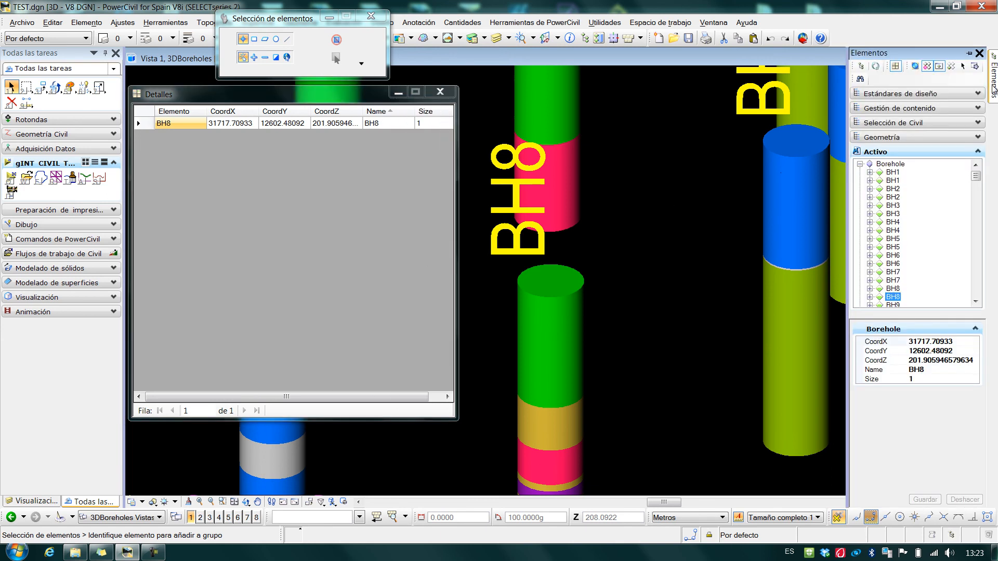
left_click(938, 66)
left_click(893, 172)
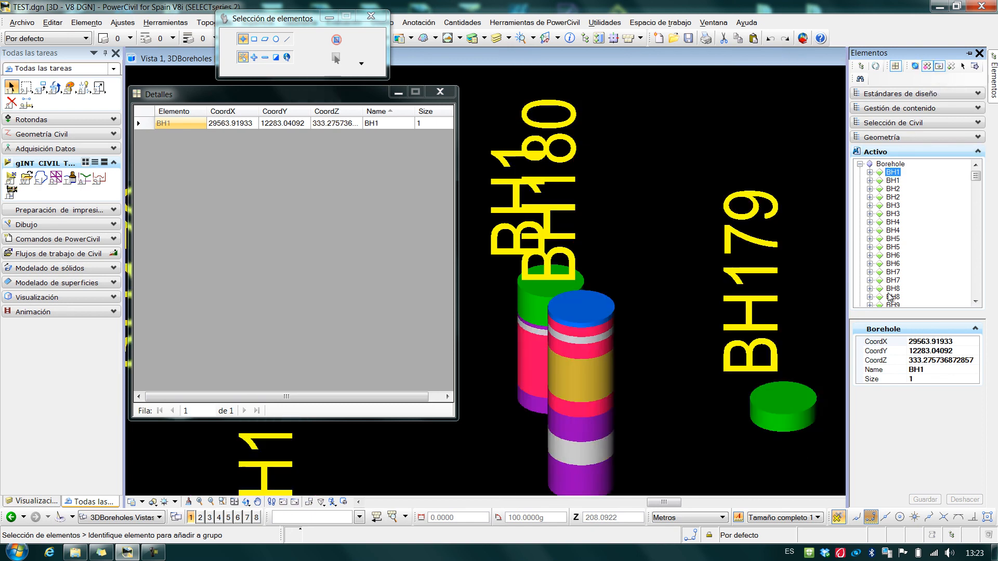
left_click(893, 296, "shift")
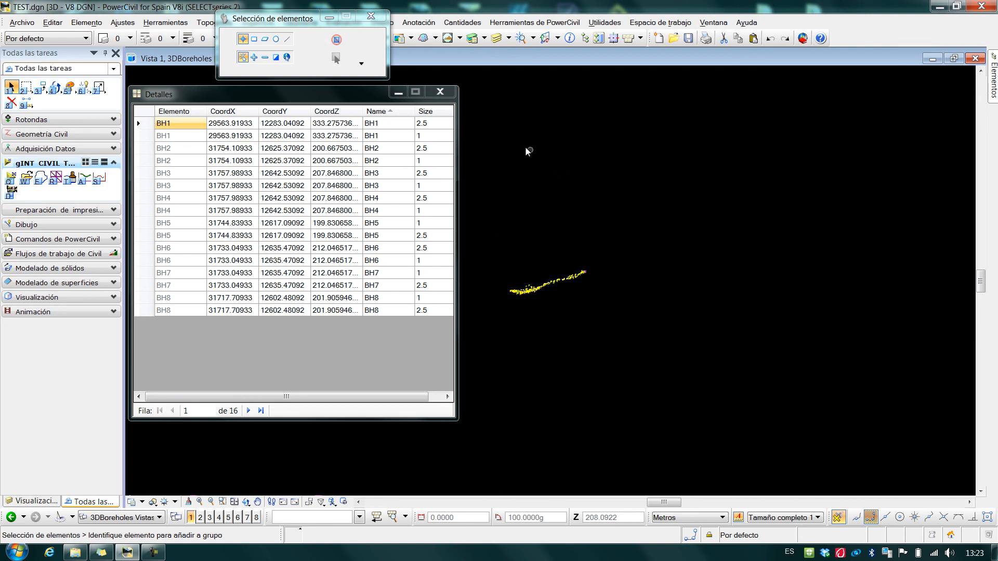
left_click(448, 93)
Step: Switch from the 3DBoreholes views to the Default view group containing the terrain
scroll(602, 279, "up", 10)
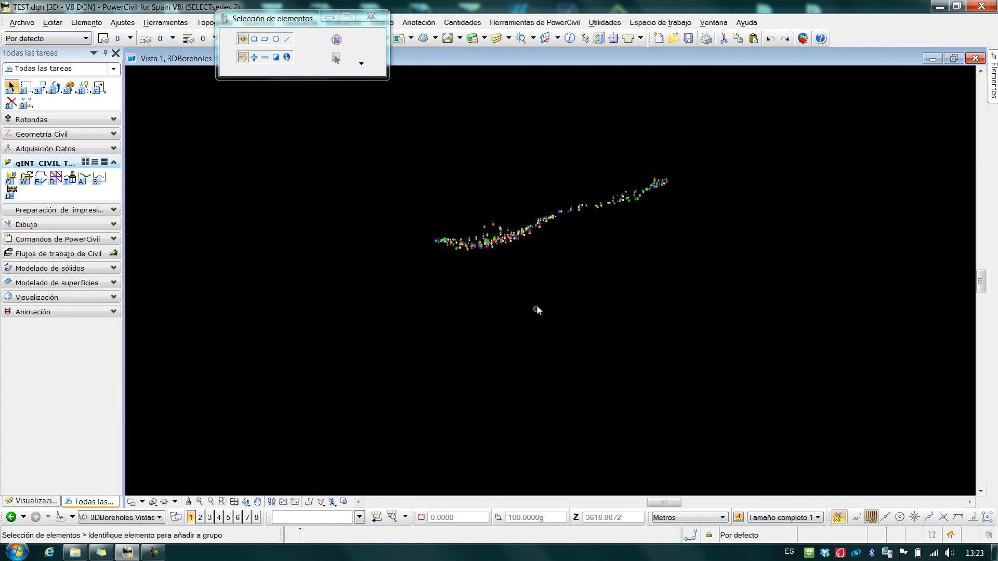
scroll(383, 275, "up", 3)
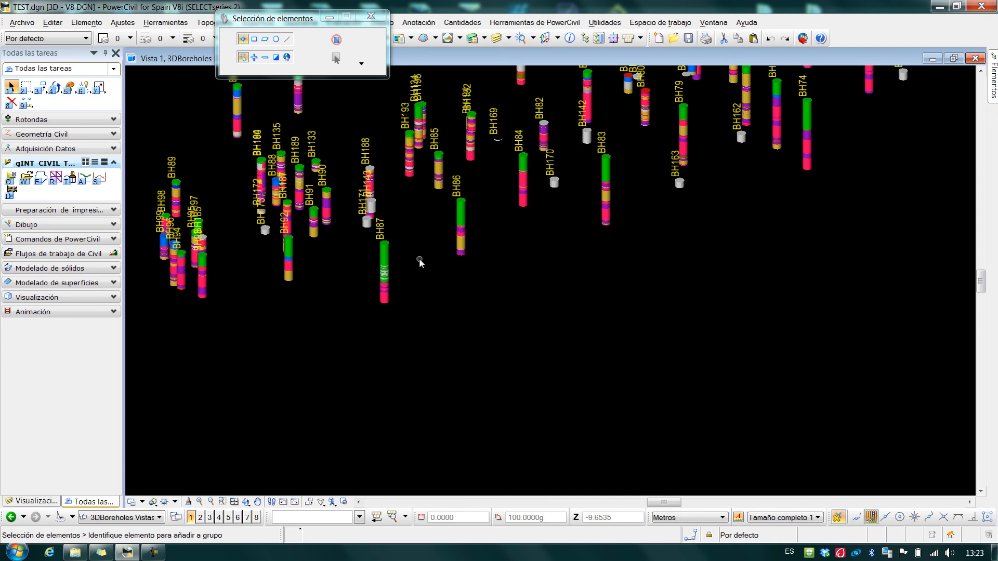
left_click(150, 521)
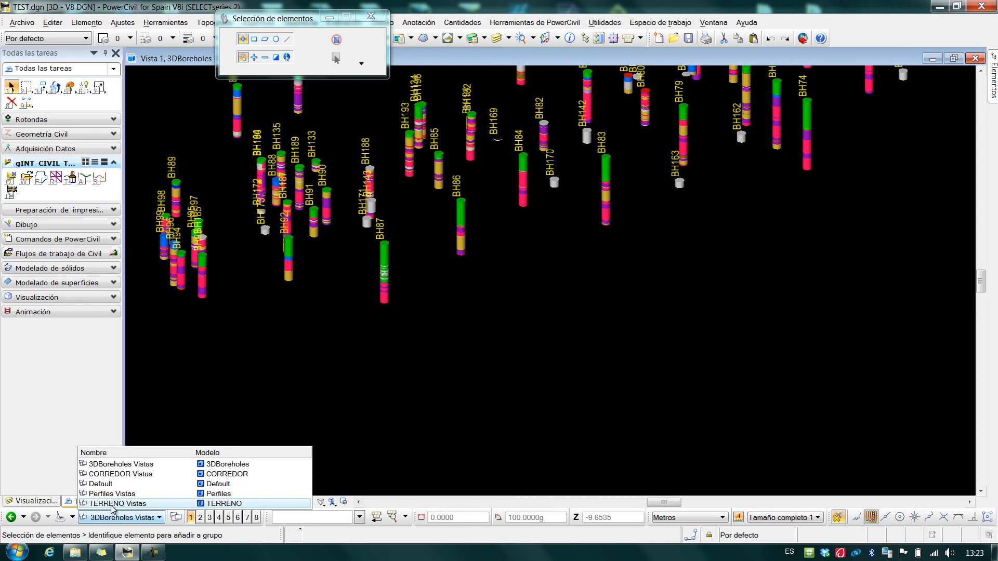
left_click(107, 485)
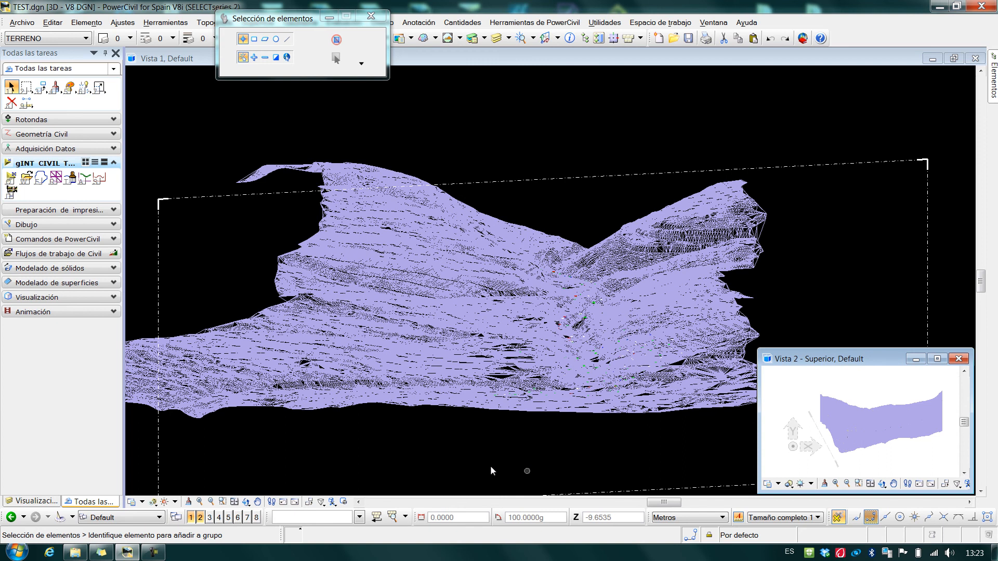
Step: Rotate the terrain in the main view to examine the borehole columns beneath the surface
scroll(319, 410, "up", 3)
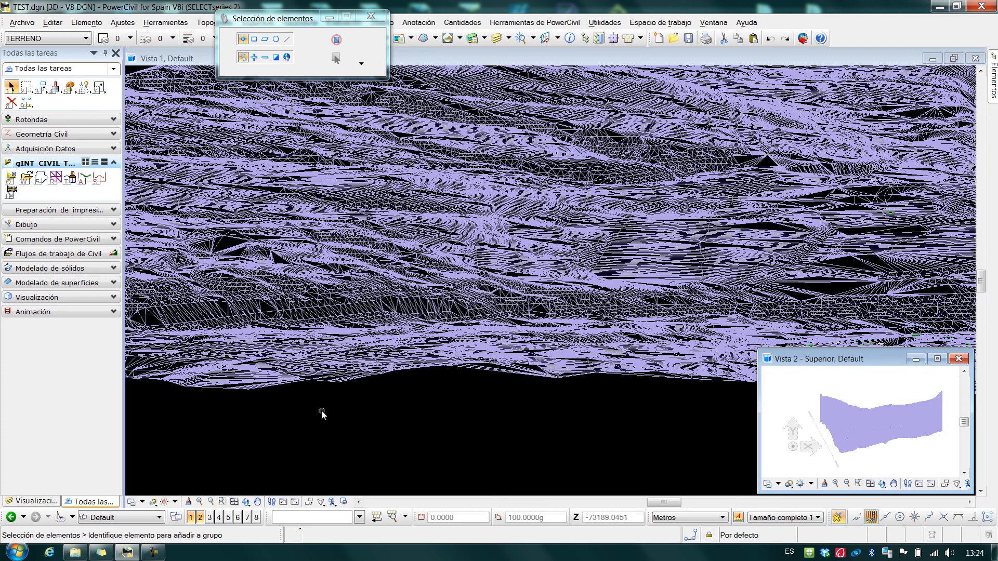
scroll(563, 423, "down", 3)
middle_click_drag(671, 428, 465, 417)
right_click(464, 418)
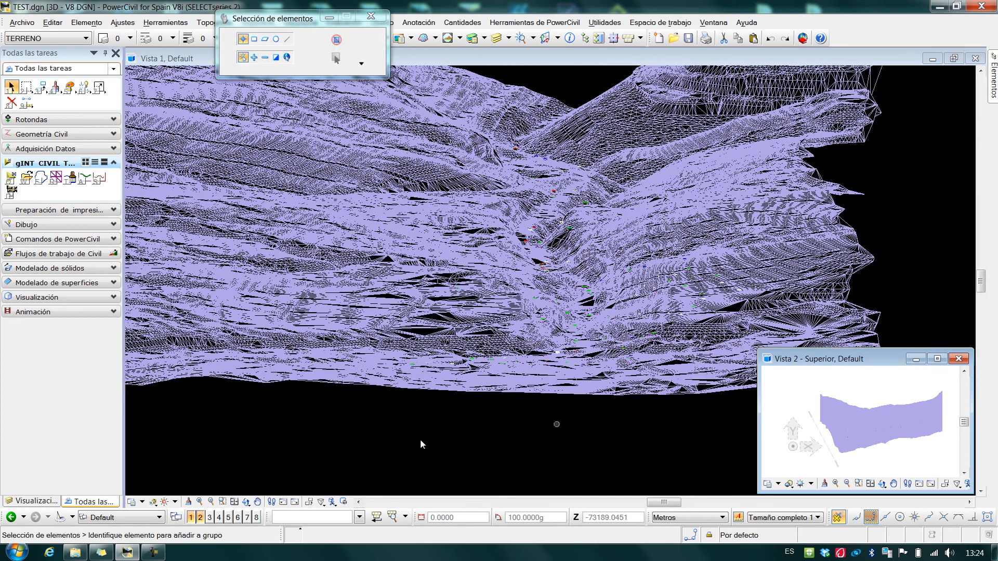
left_click(246, 502)
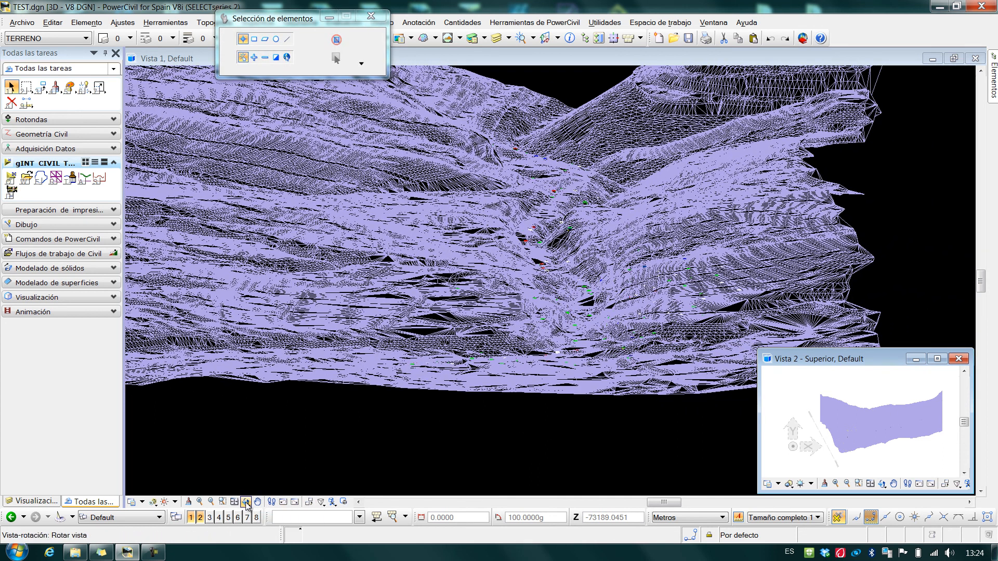
left_click(421, 395)
left_click_drag(421, 381, 425, 387)
scroll(611, 446, "up", 3)
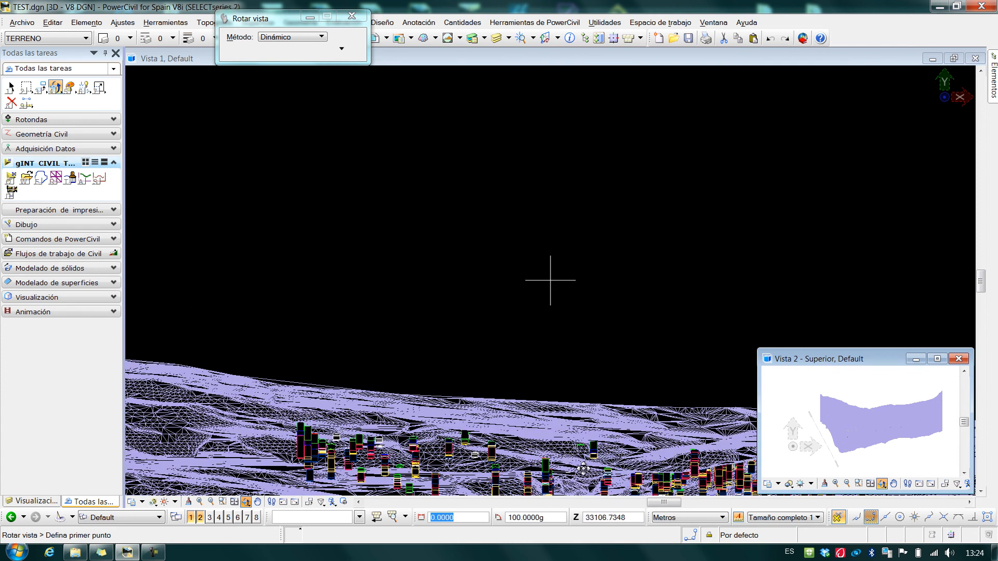
middle_click_drag(475, 451, 506, 287)
scroll(624, 335, "down", 3)
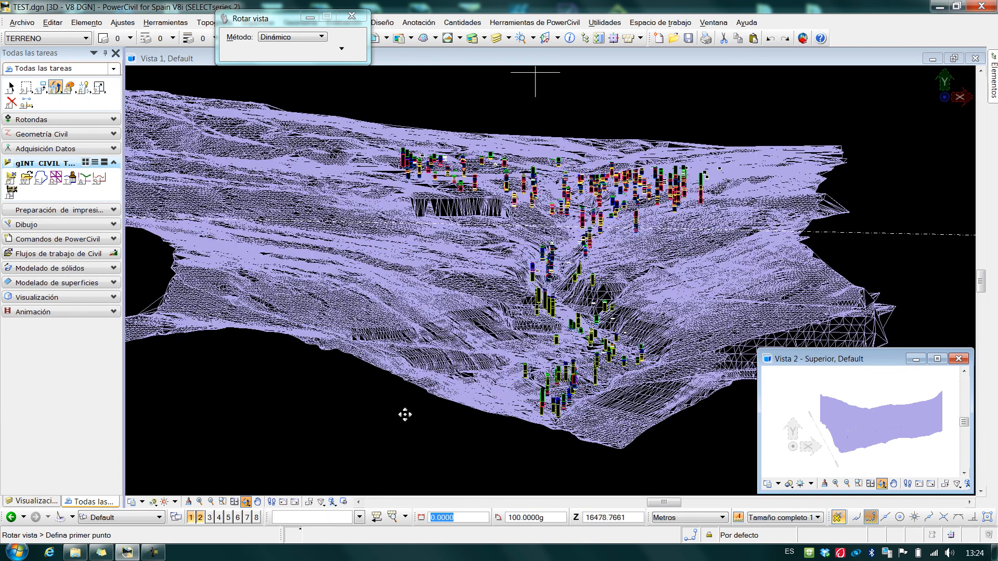
Step: Return the main view to its orientation before the rotation
left_click(283, 502)
left_click(283, 503)
left_click(284, 503)
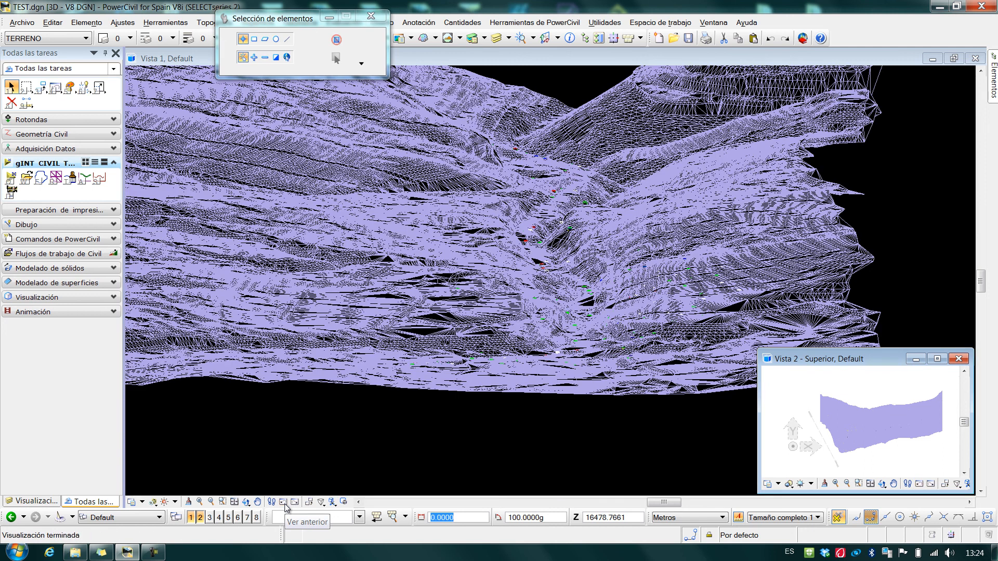
Step: Select the section clip in the top view and move its rear boundary and cut plane along the terrain to expose the boreholes
left_click(836, 465)
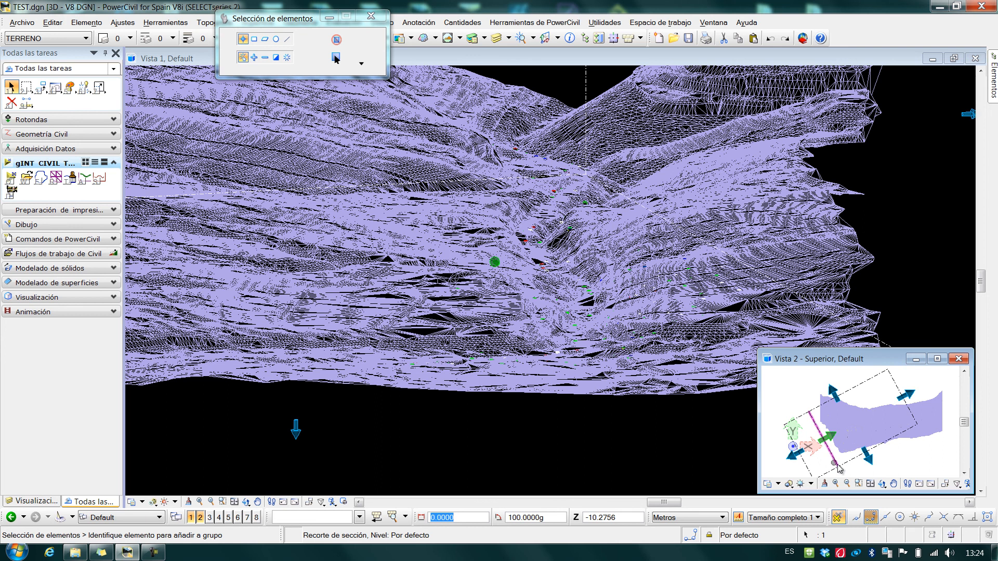
left_click_drag(825, 438, 853, 425)
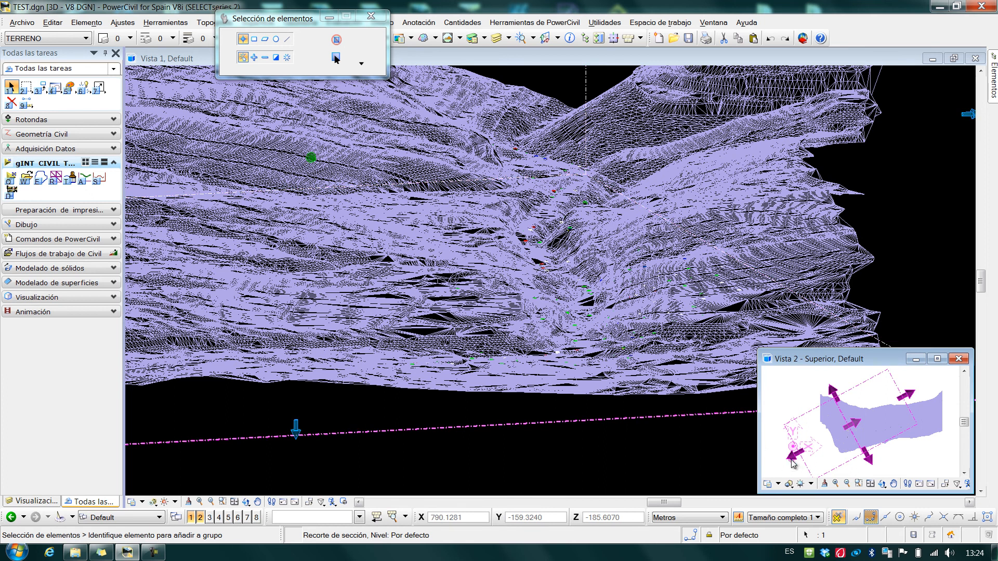
left_click(810, 453)
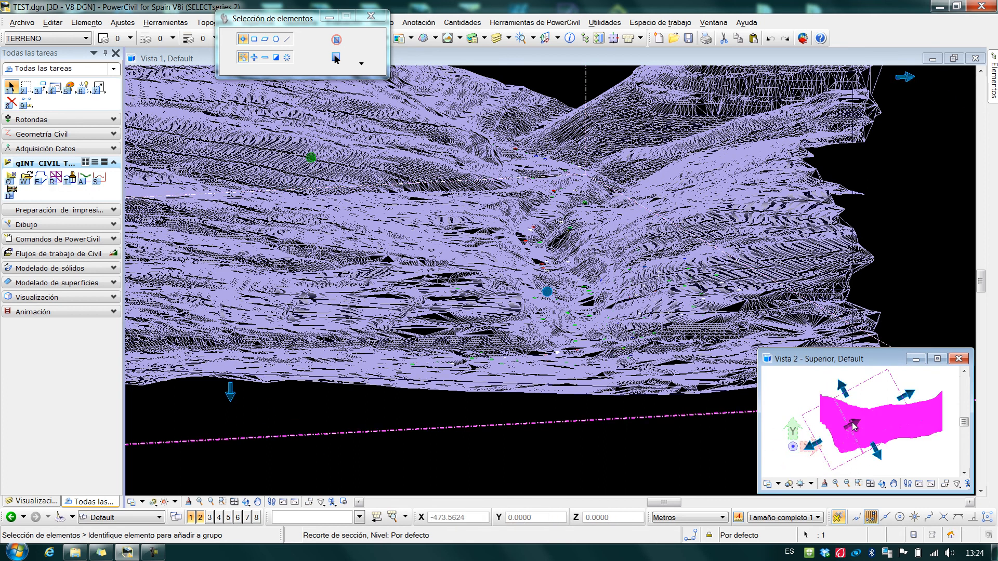
left_click(869, 422)
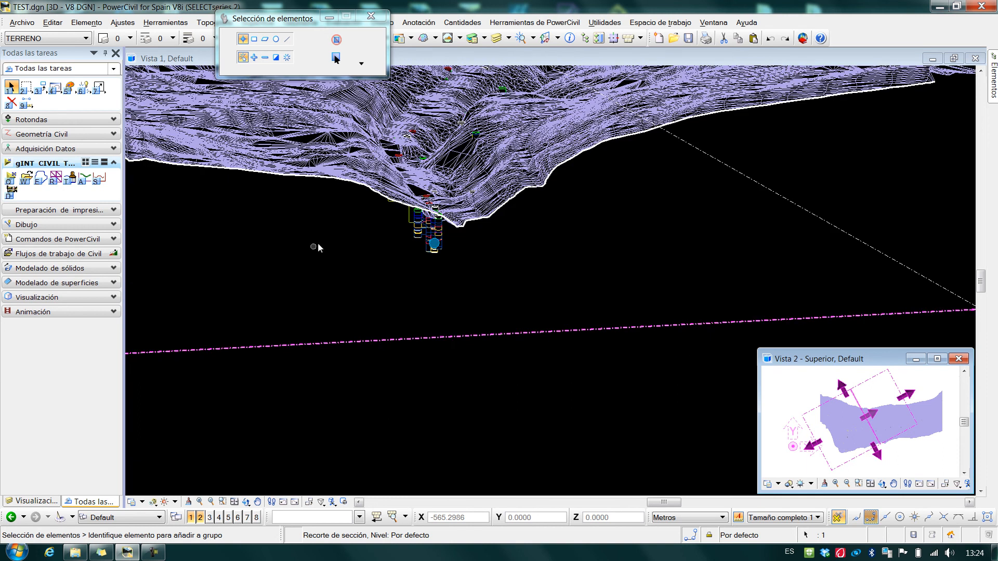
middle_click_drag(328, 307, 345, 363)
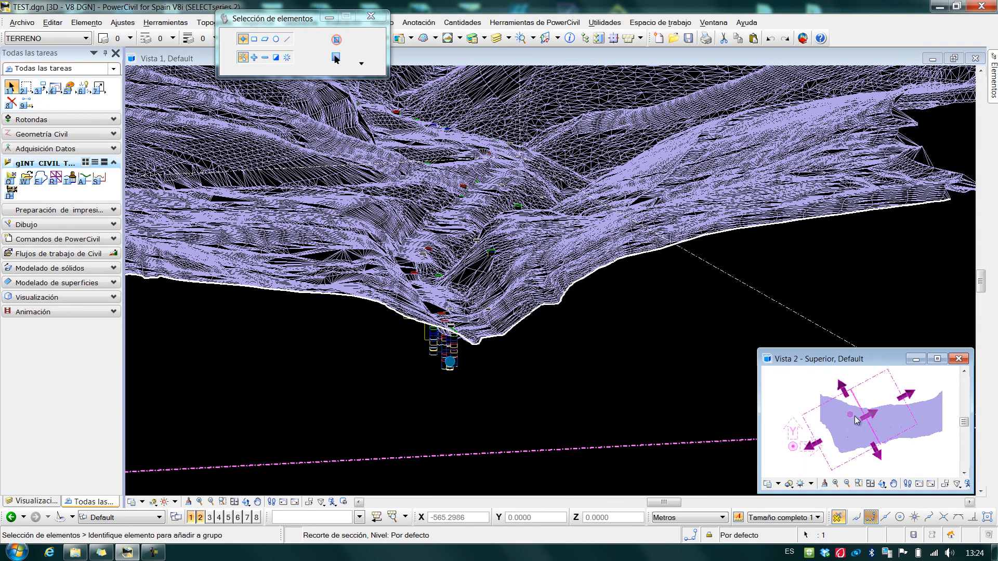
left_click_drag(873, 416, 883, 412)
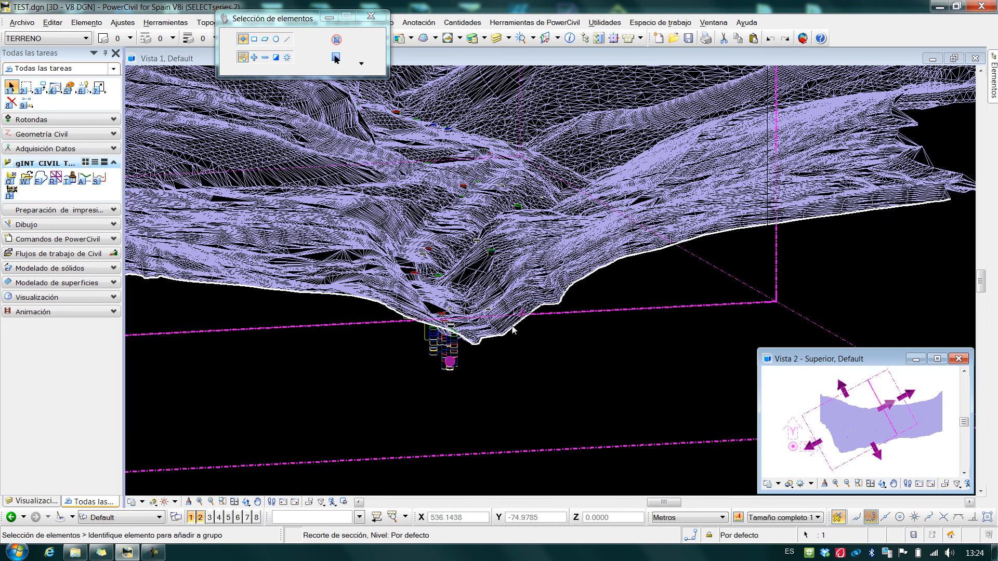
Step: Try to enlarge the boreholes at the section cut with the Window Area tool
scroll(430, 342, "up", 1)
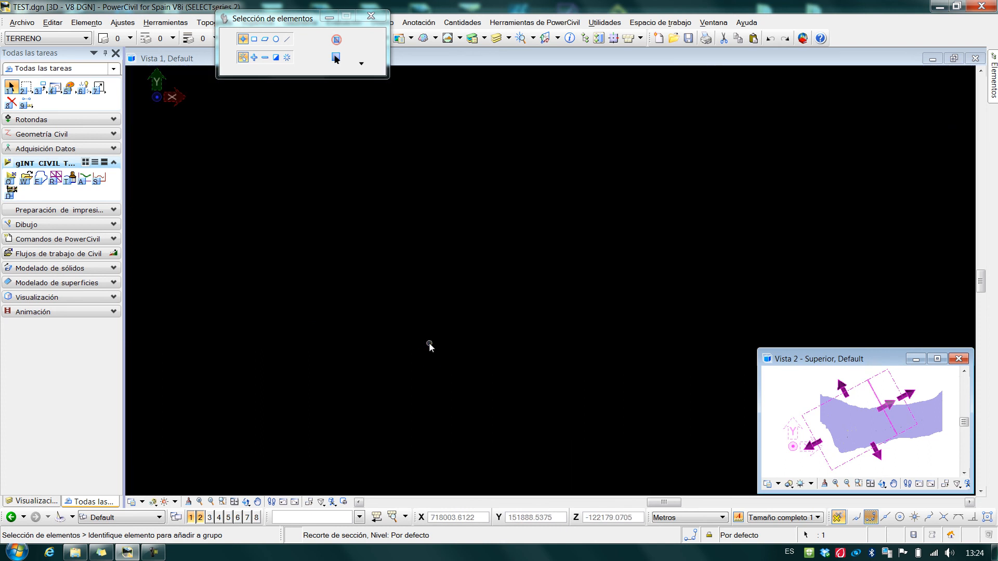
left_click(223, 502)
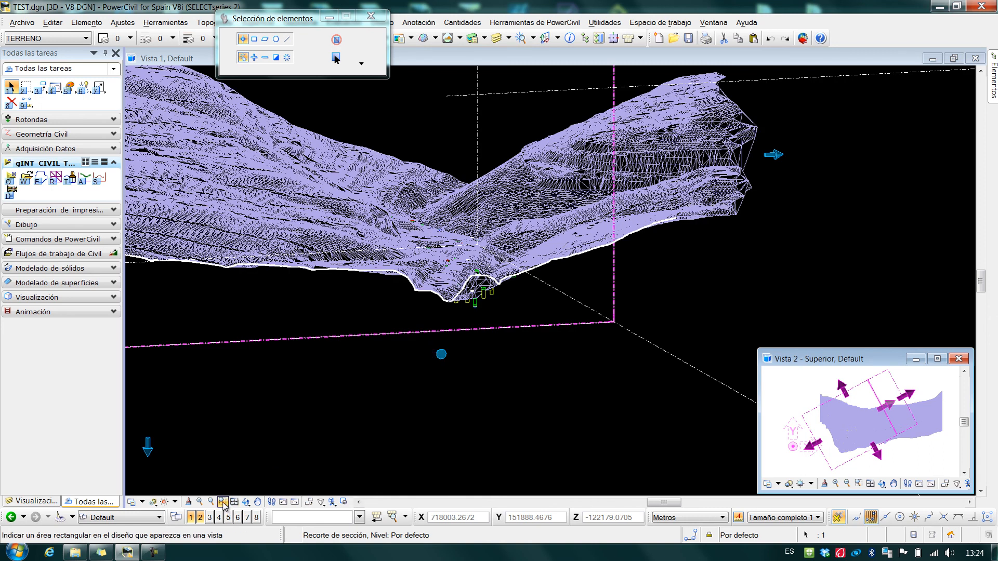
left_click(394, 230)
left_click(522, 337)
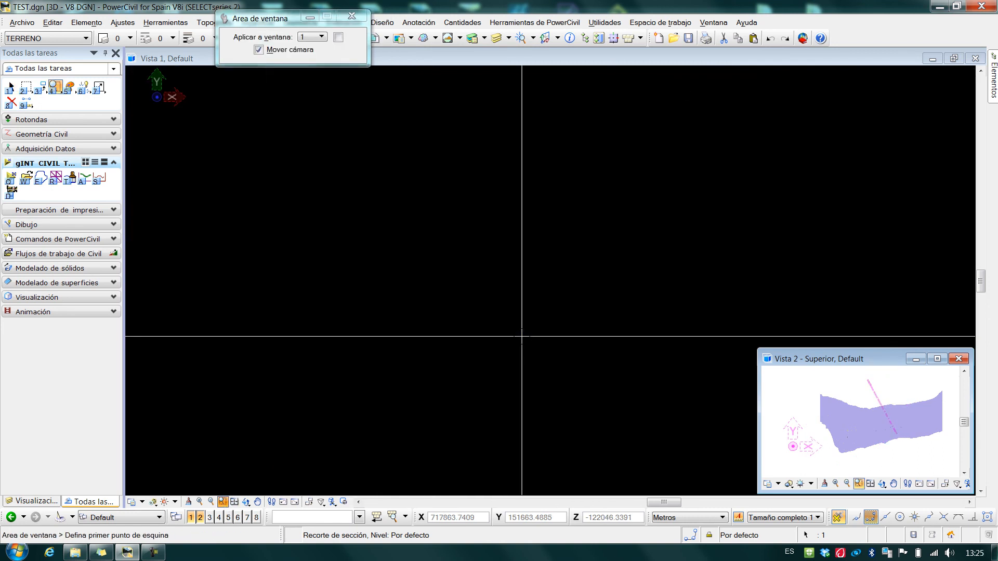
right_click(522, 337)
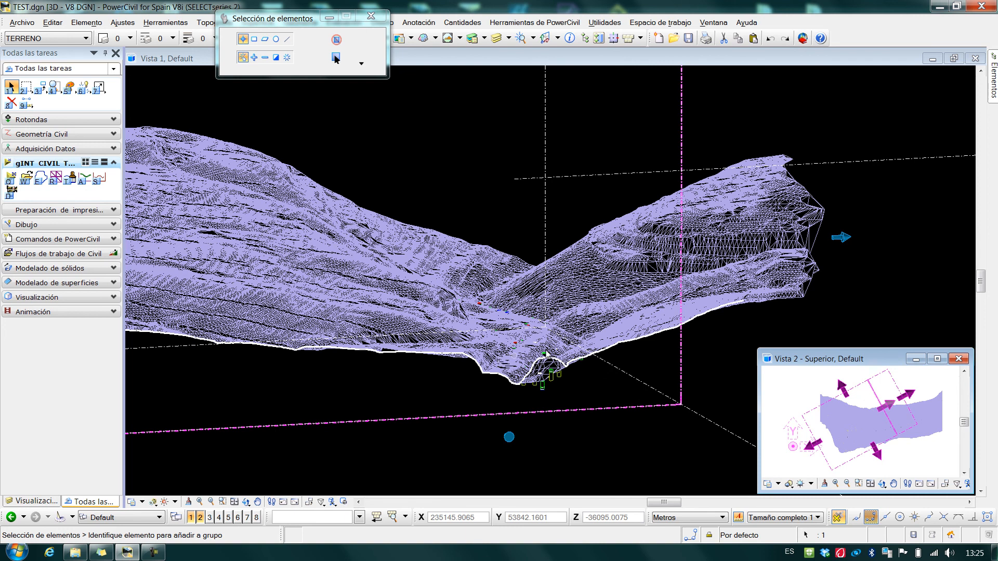
Step: Turn off the main view's camera and refit the view to examine the boreholes at the section cut
left_click(322, 507)
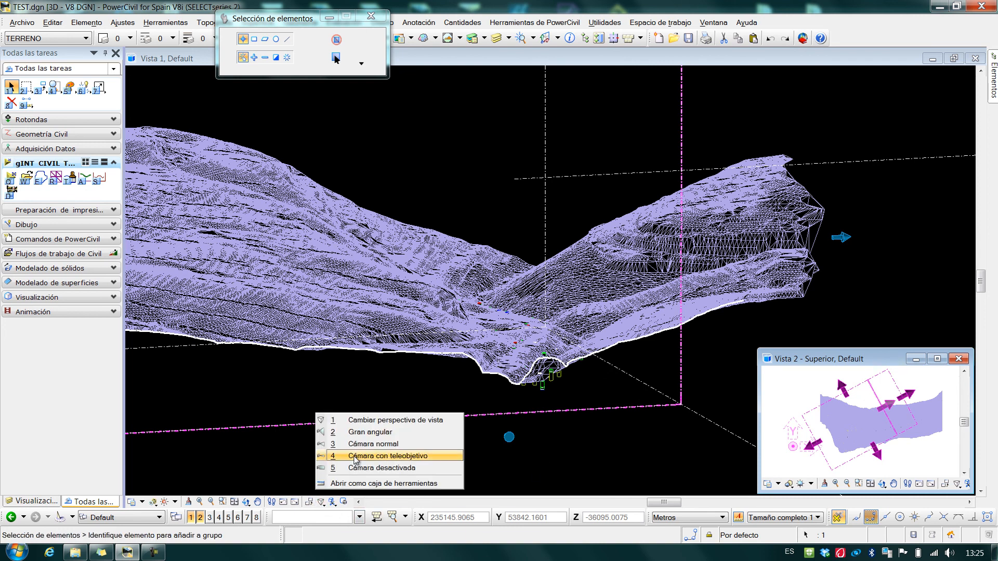
left_click(376, 469)
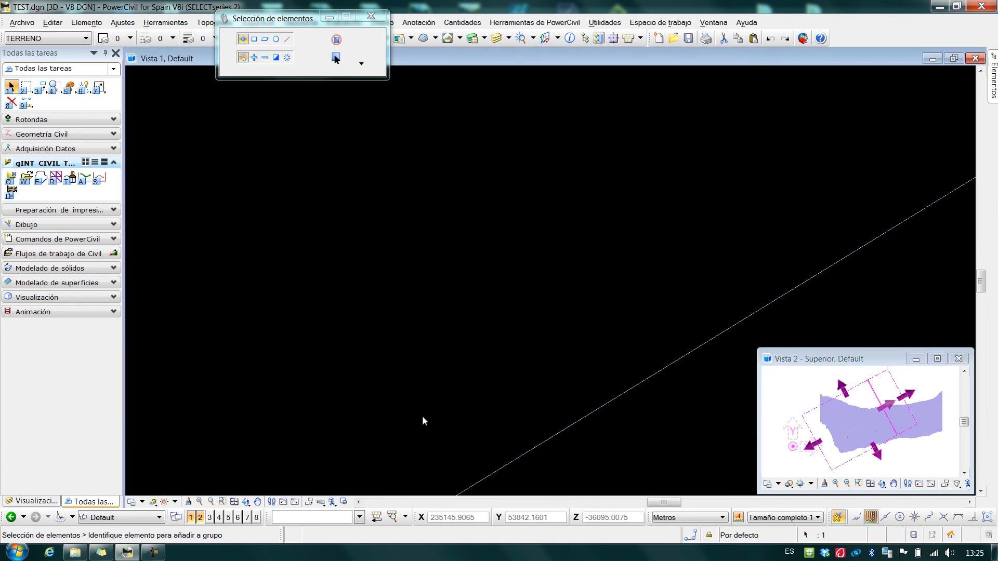
left_click(235, 502)
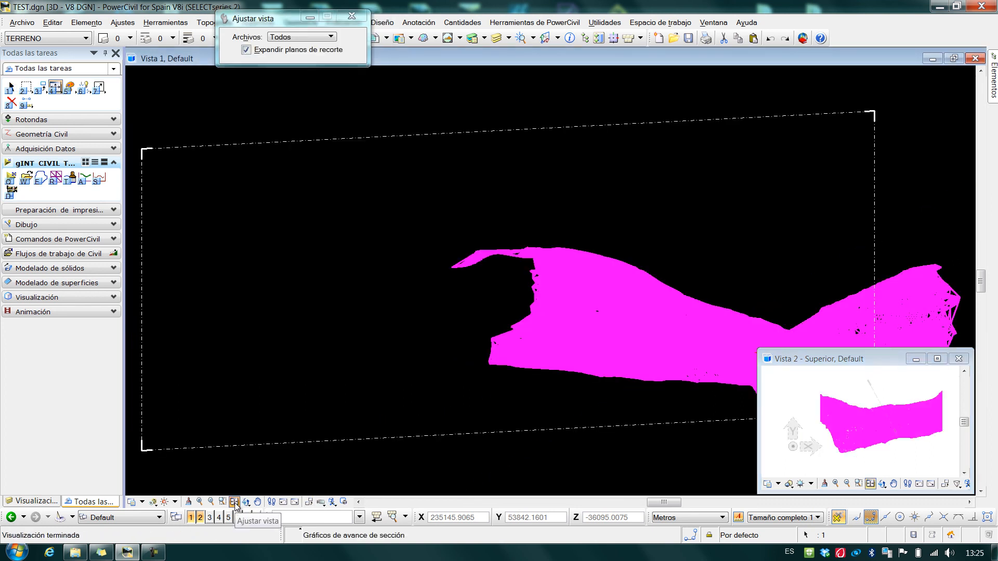
middle_click_drag(685, 419, 464, 385)
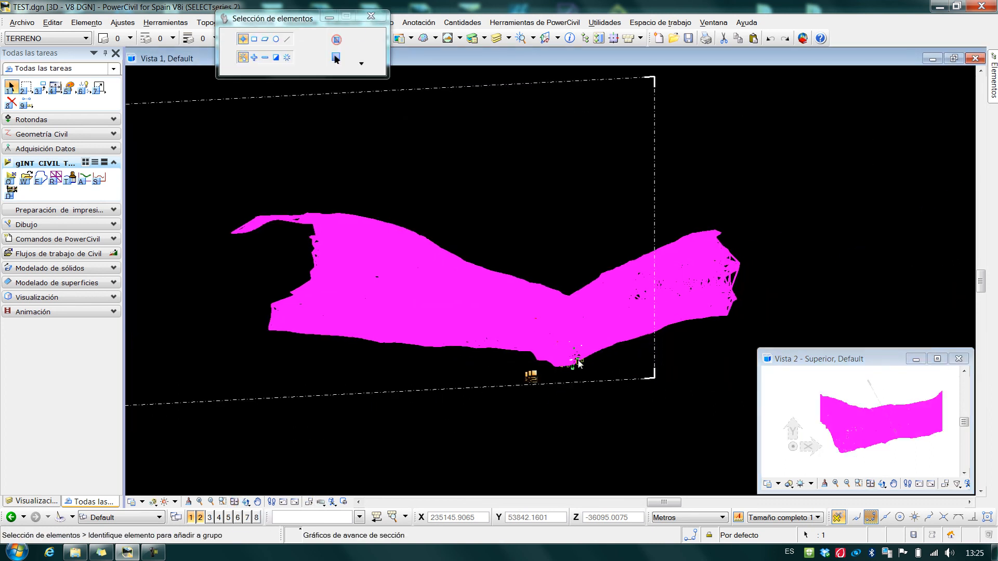
scroll(579, 363, "up", 3)
scroll(577, 362, "up", 4)
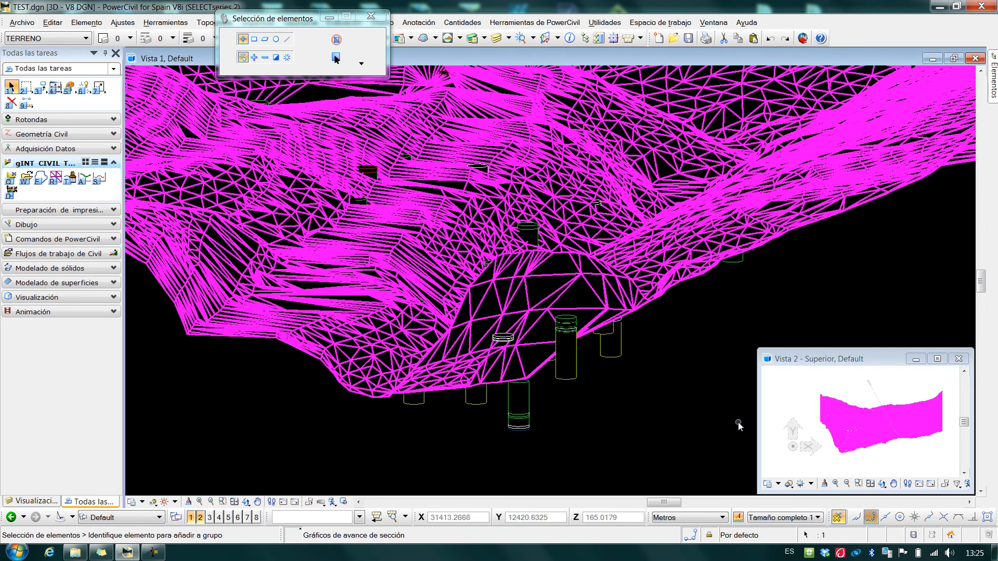
Step: Select the section clip in the top view and move it back toward the terrain's western half
left_click(879, 404)
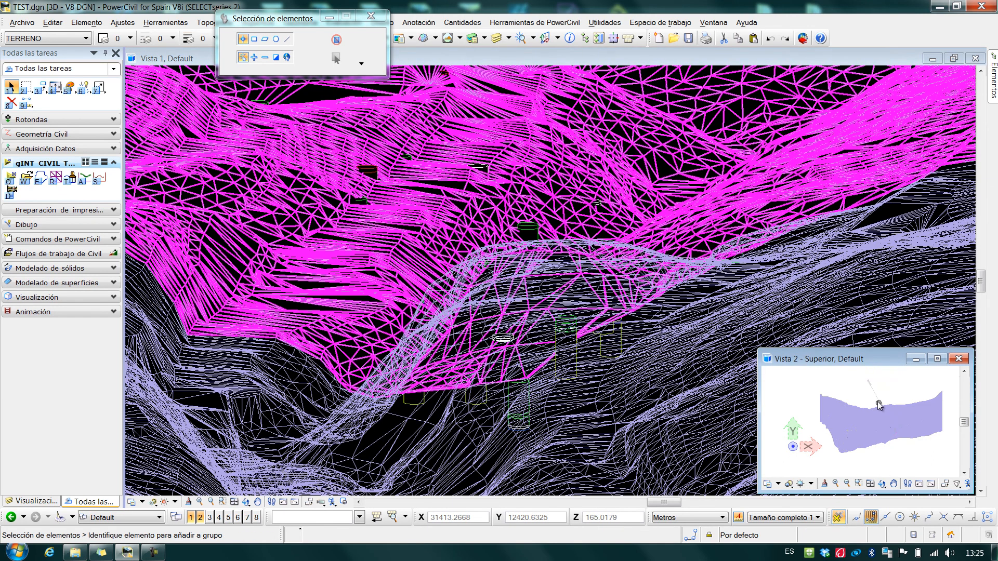
left_click(878, 398)
left_click_drag(872, 391, 854, 421)
left_click(853, 419)
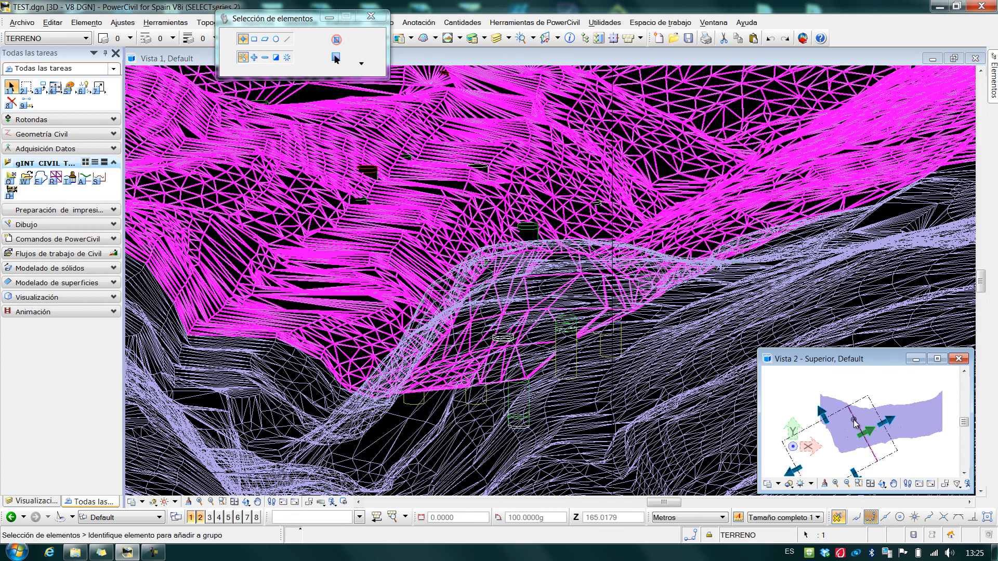